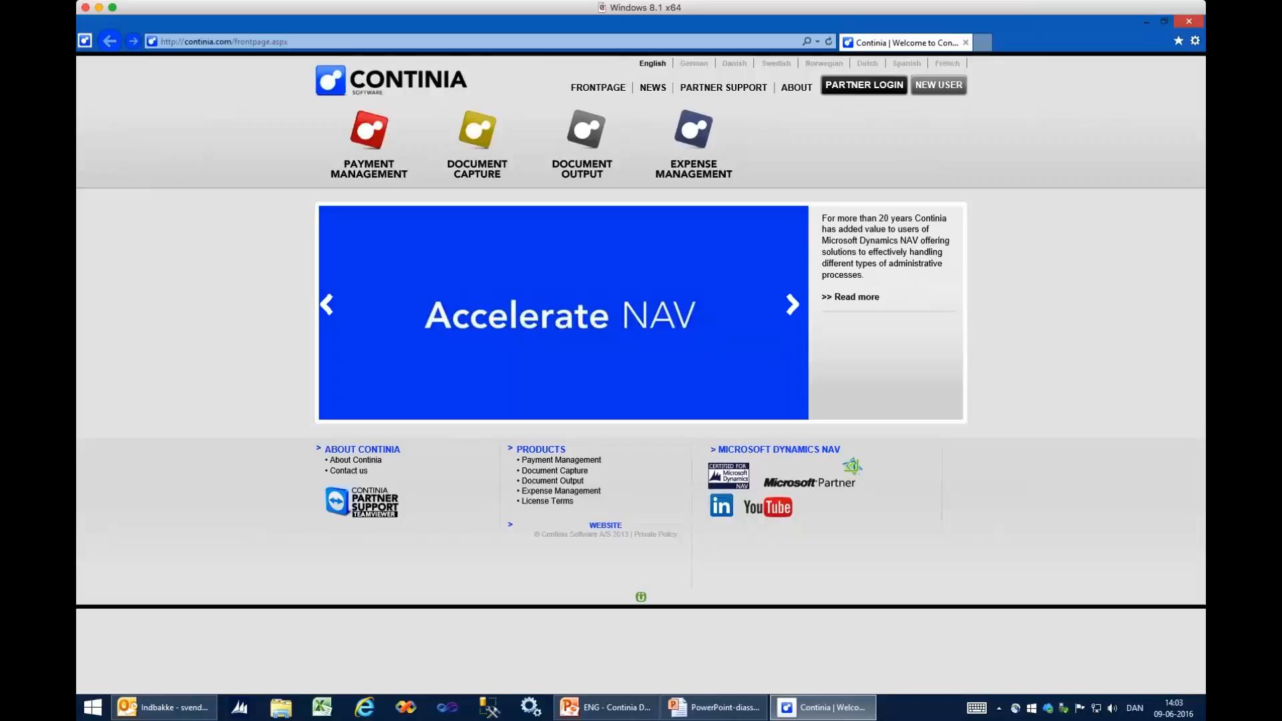
- Log in to the partner site and save the Document Output 1.44 product package from its software download page
left_click(865, 91)
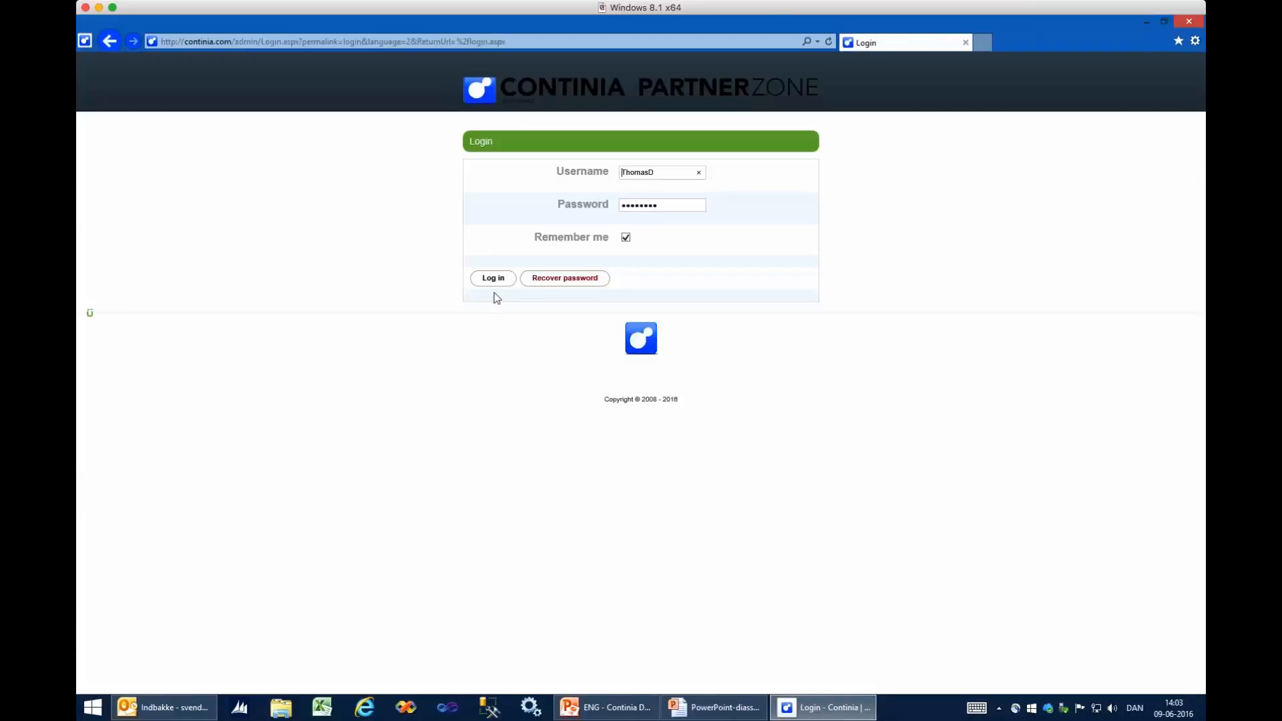
left_click(494, 284)
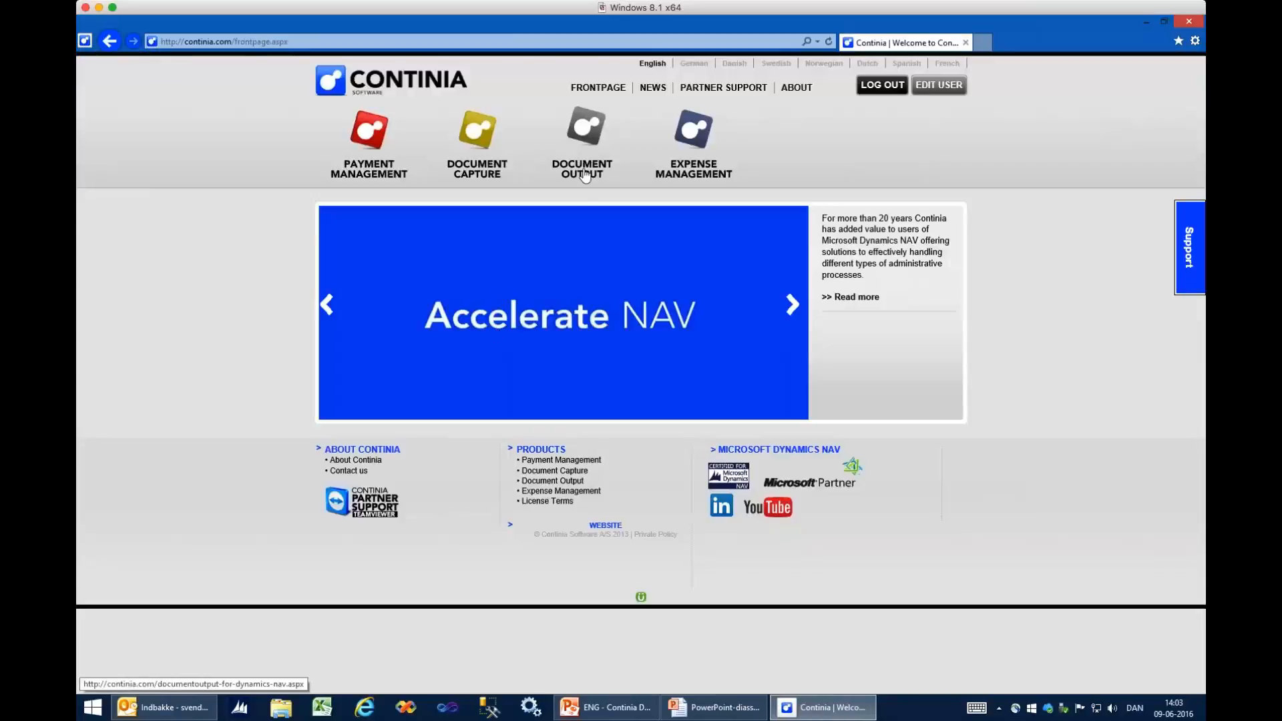
left_click(592, 173)
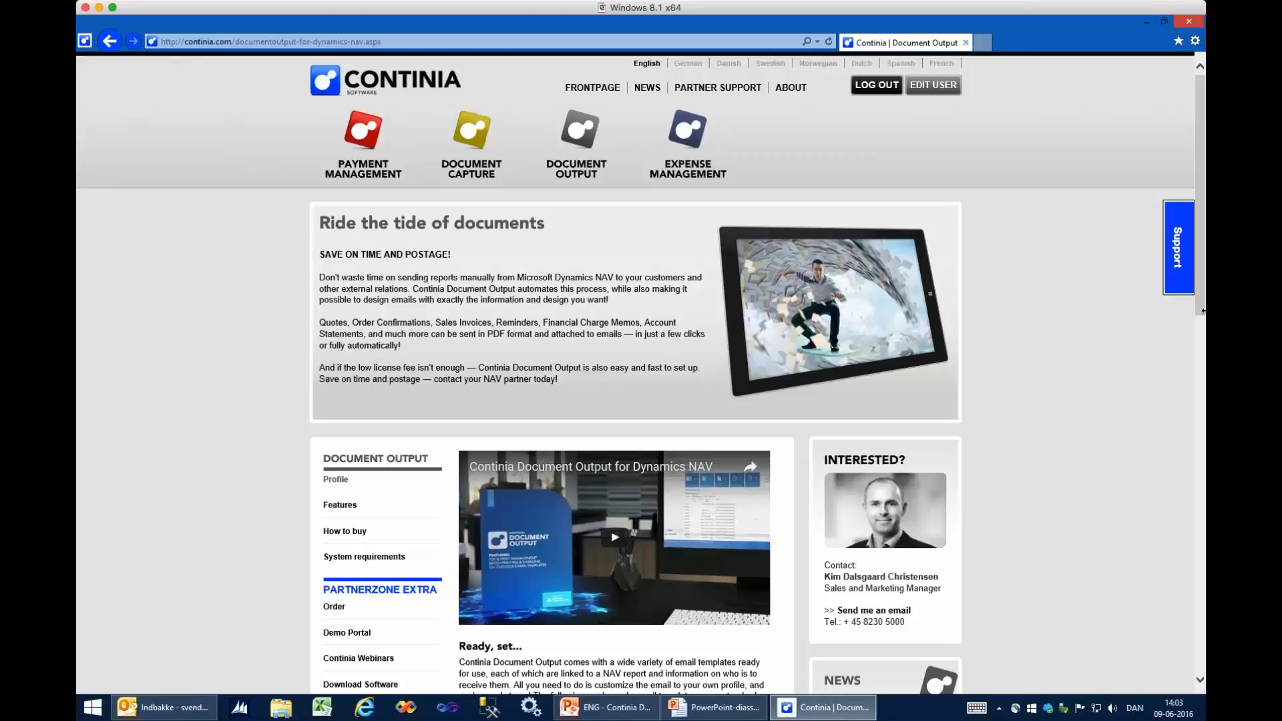
left_click(361, 685)
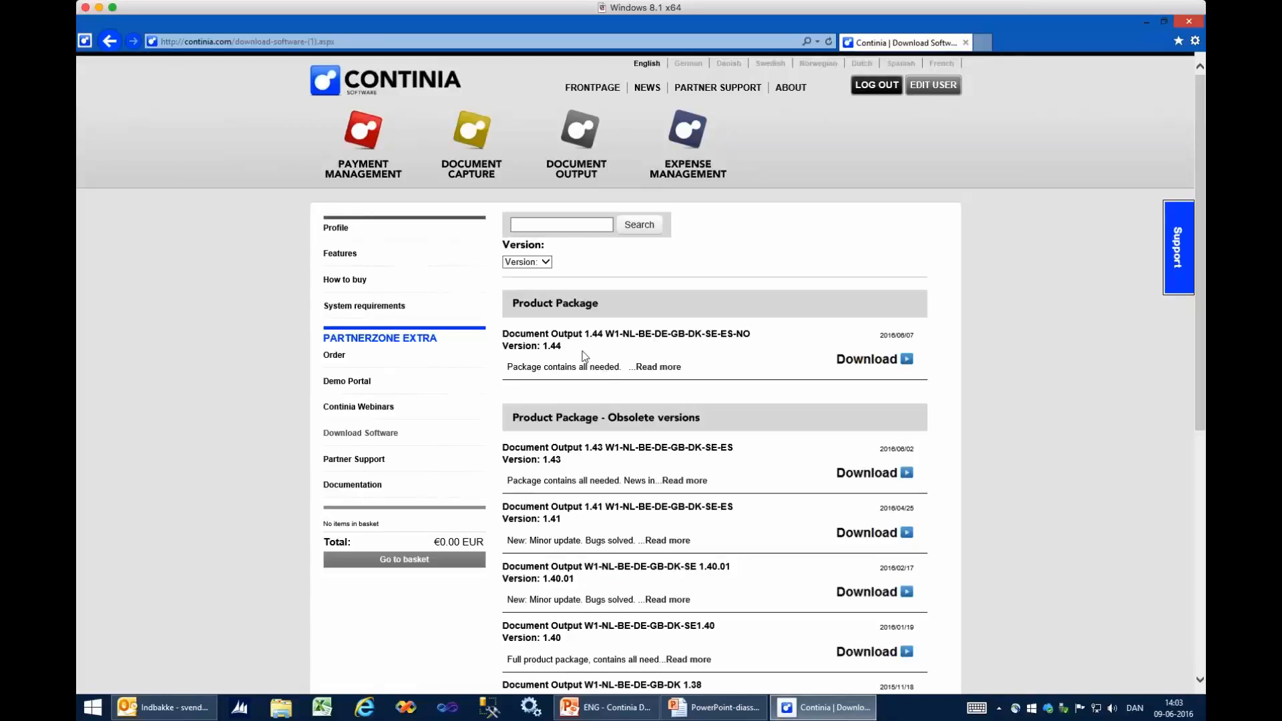
left_click(865, 360)
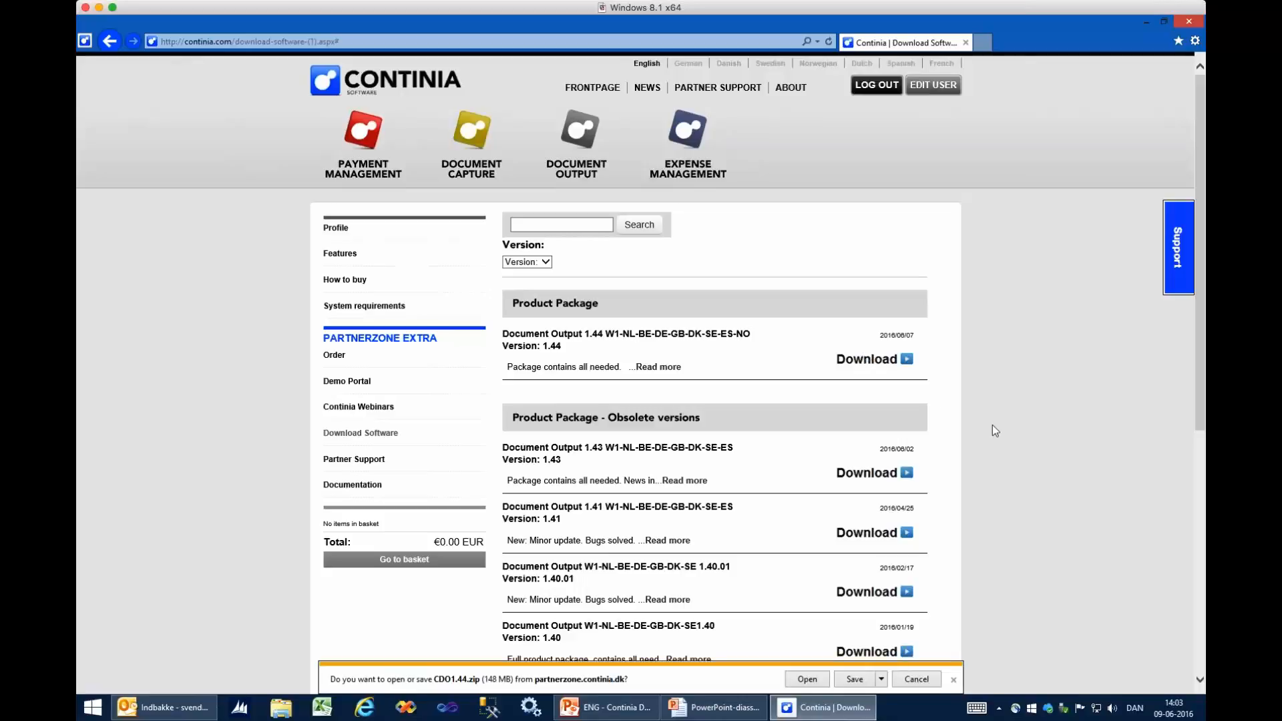
left_click(854, 679)
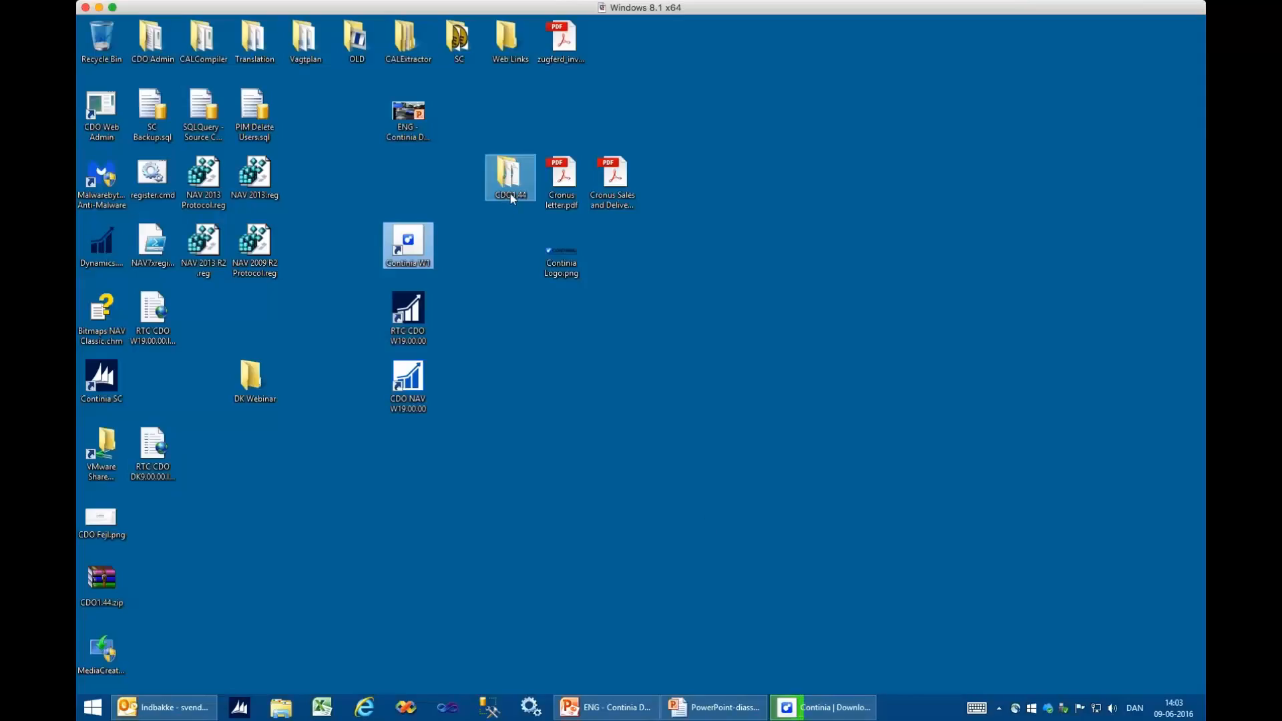
- Open the extracted CDO1.44 folder and examine the contents of its Documentation and Templates subfolders
double_click(511, 197)
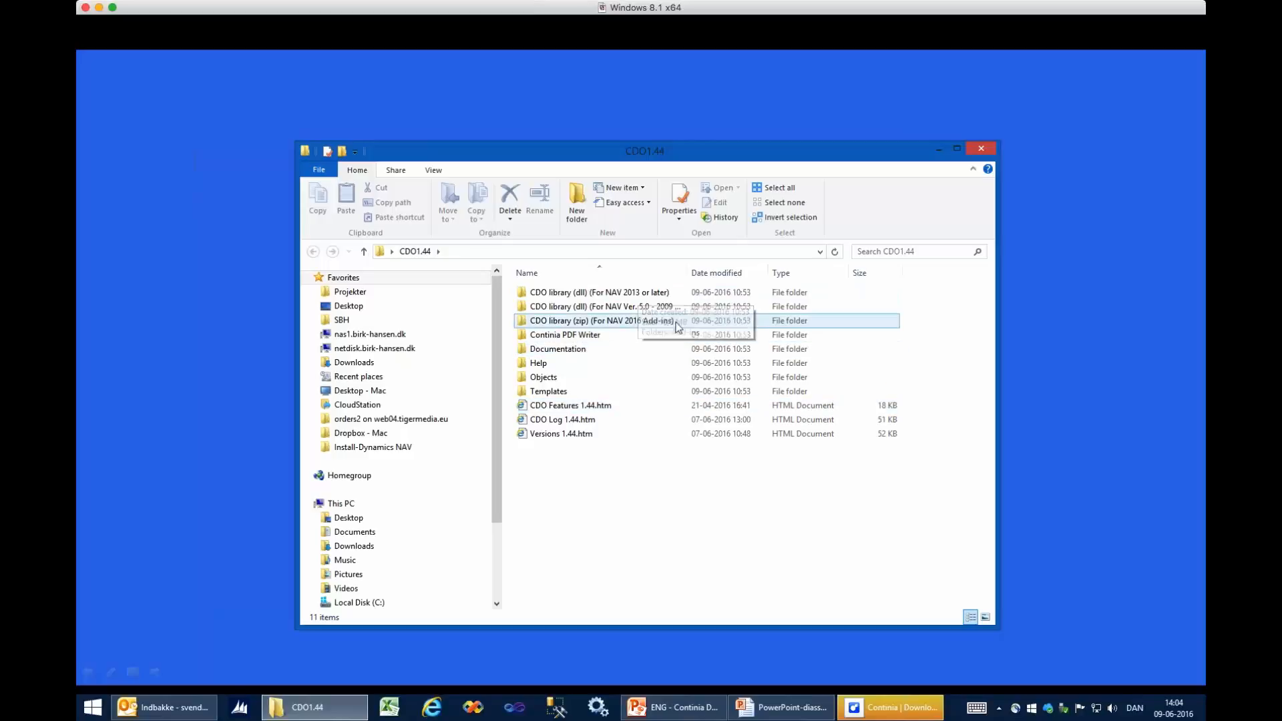
double_click(586, 349)
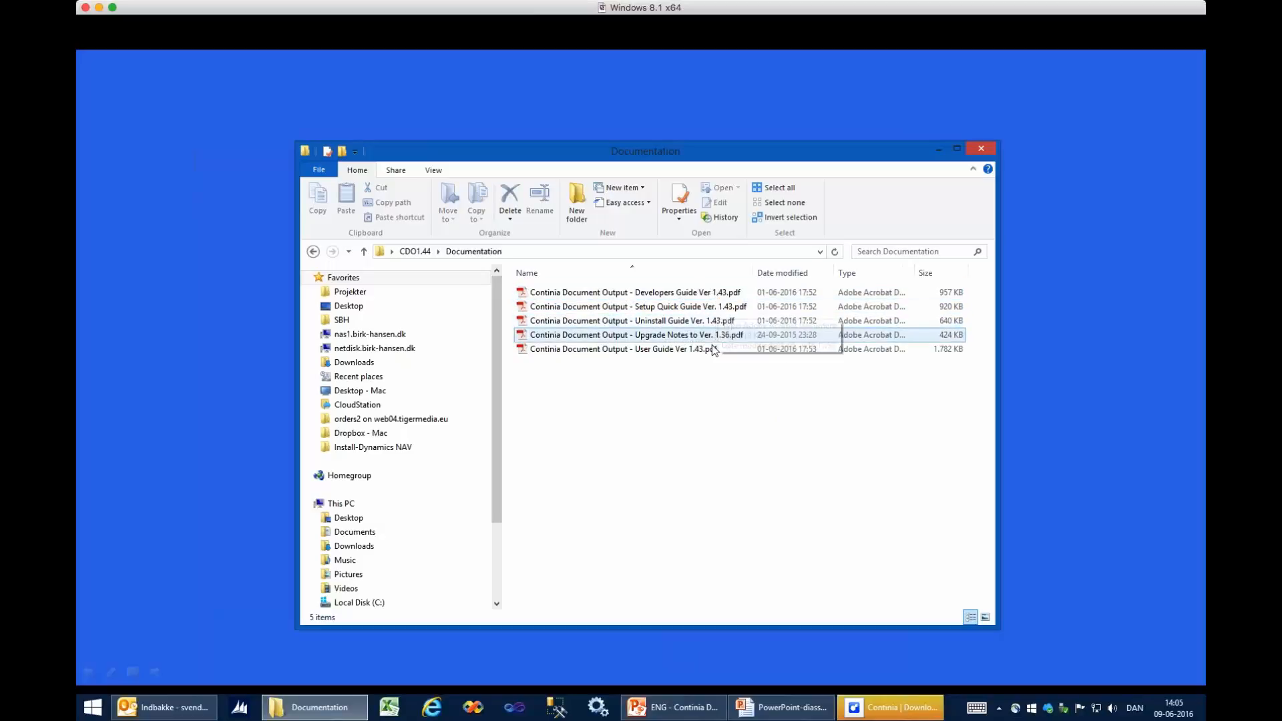
left_click(415, 252)
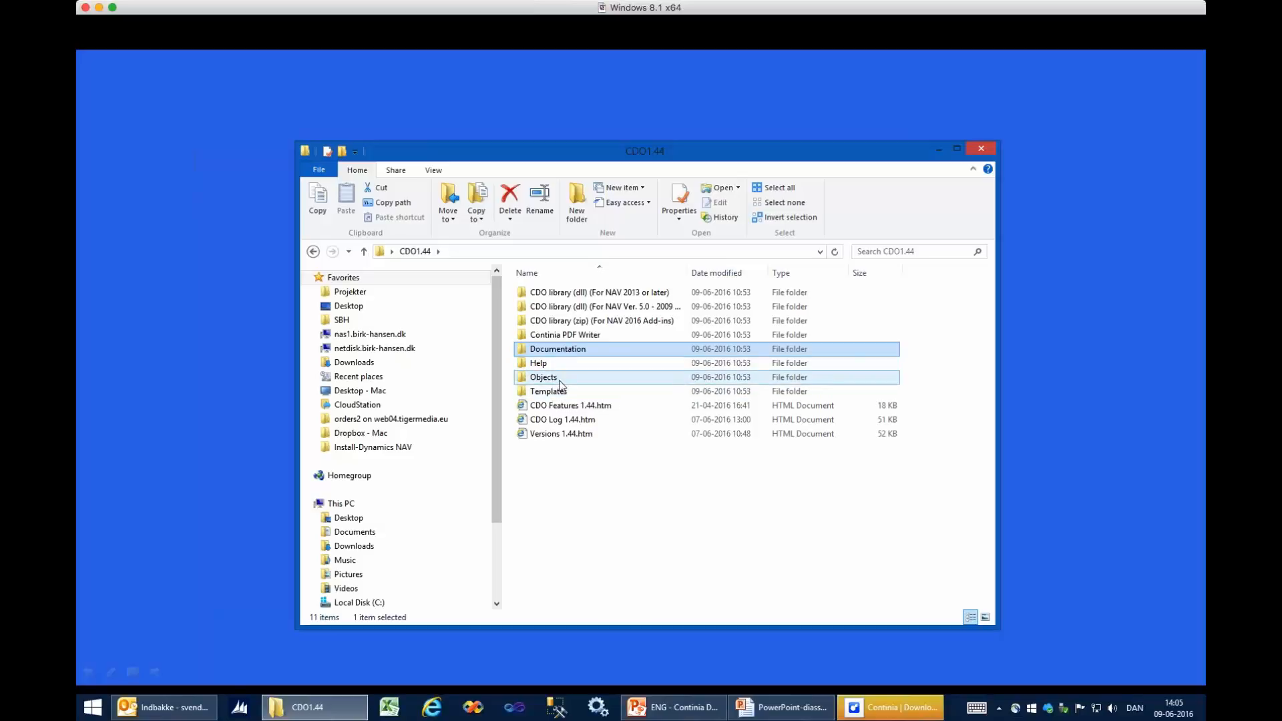
left_click(561, 384)
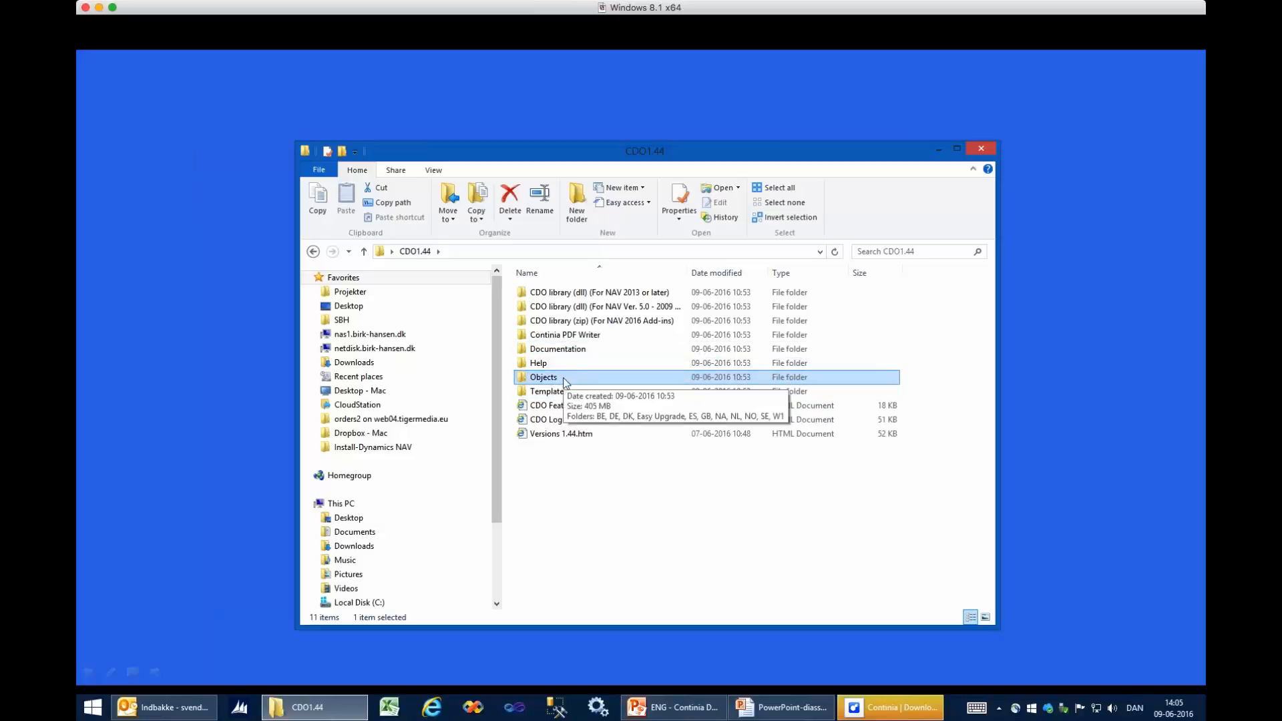
double_click(564, 393)
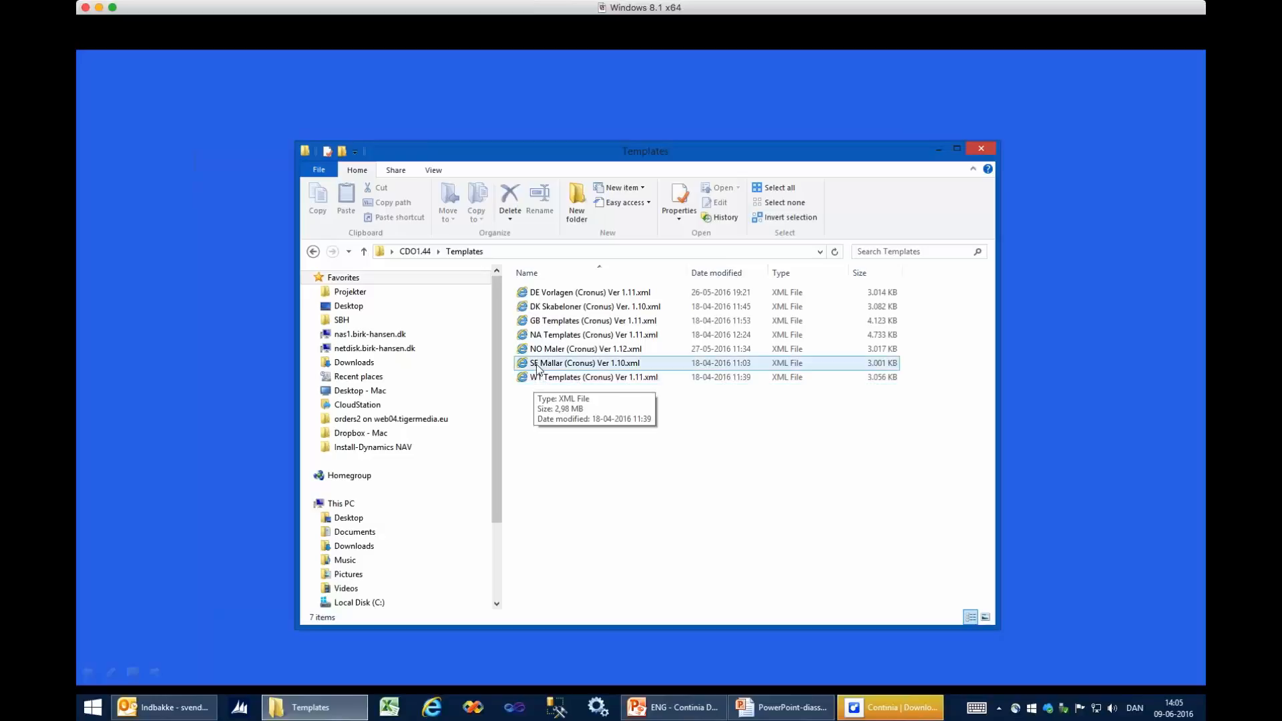
left_click(416, 252)
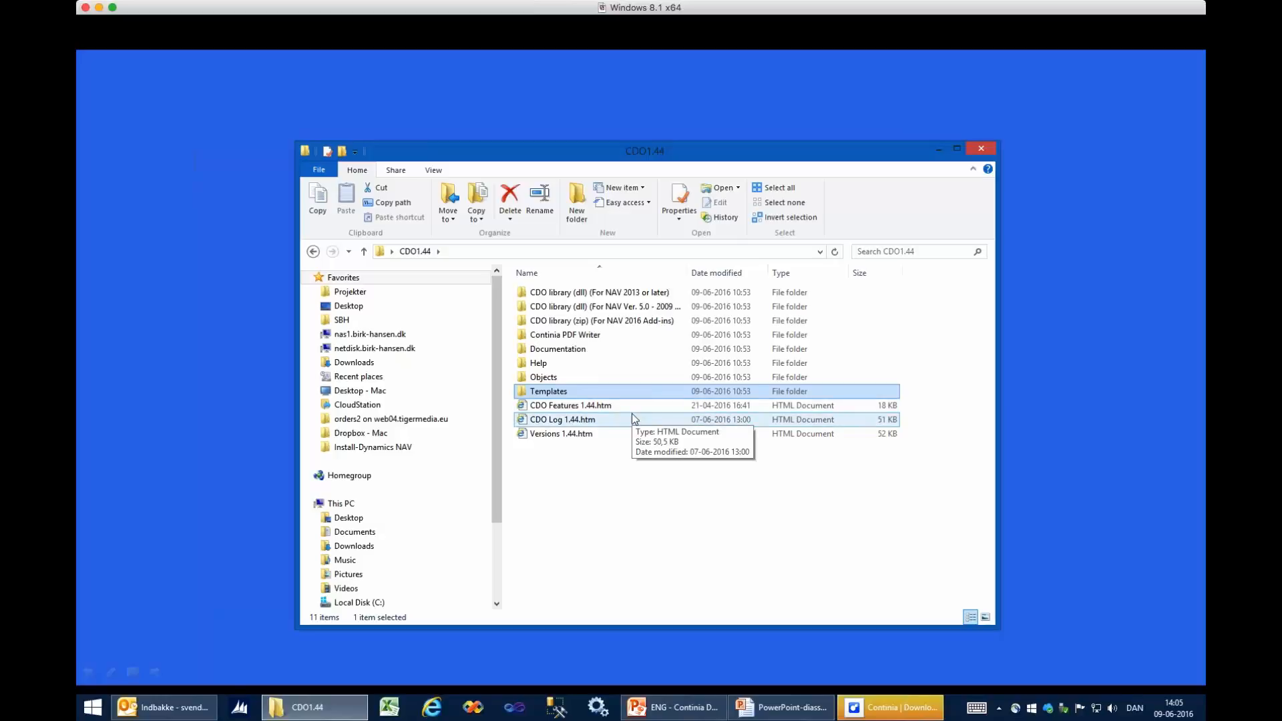
- In the CDO library for NAV 2013 or later, check the security block in the properties of Continia.DocumentOutput.Outlook.dll
left_click(628, 298)
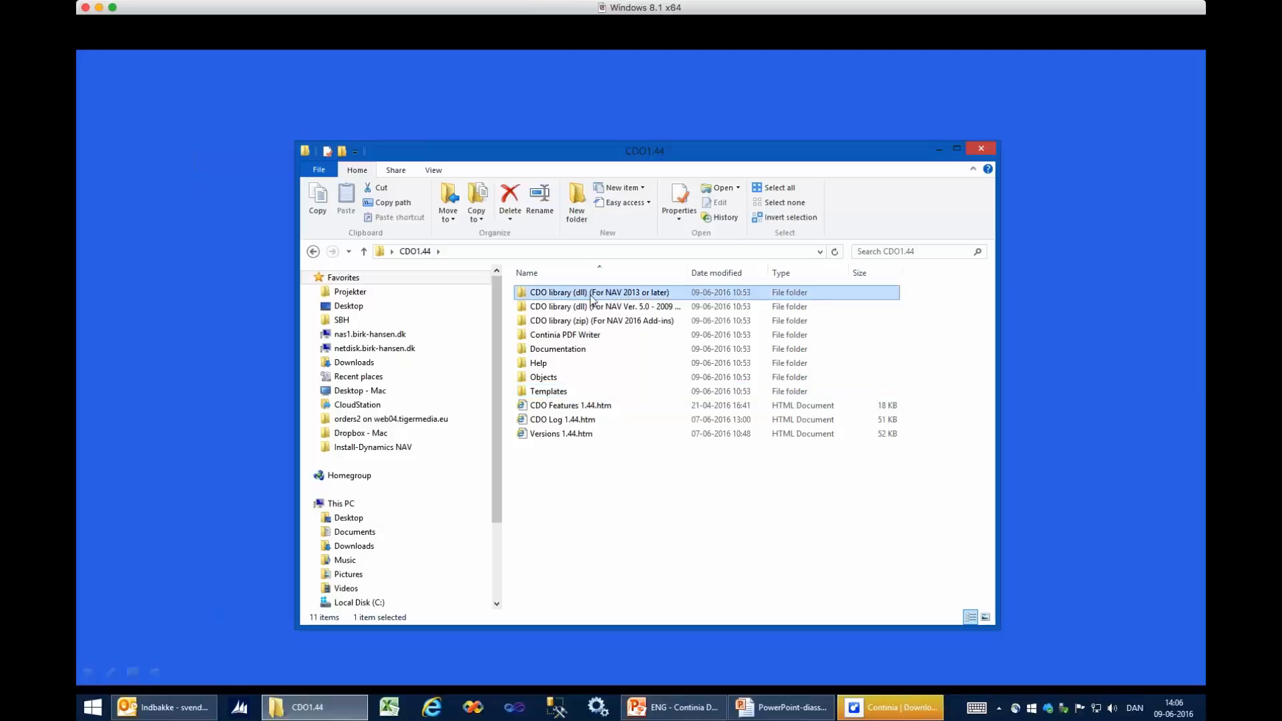
double_click(657, 295)
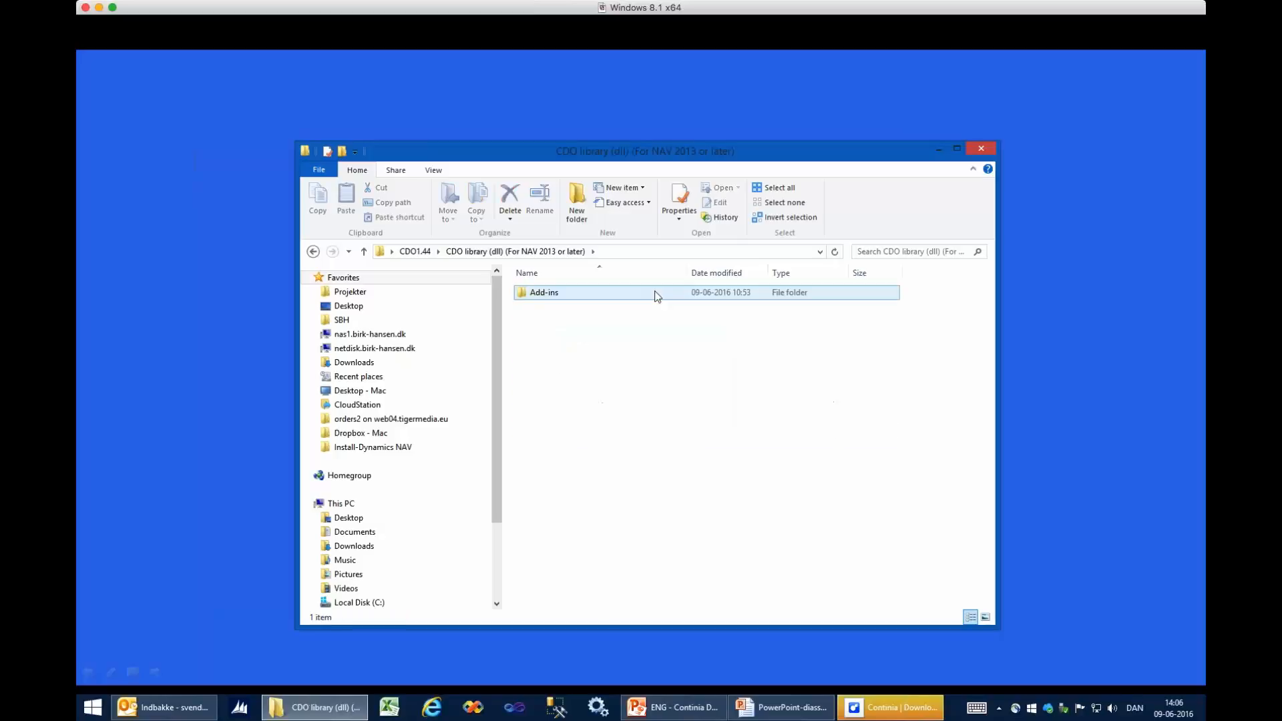
double_click(645, 294)
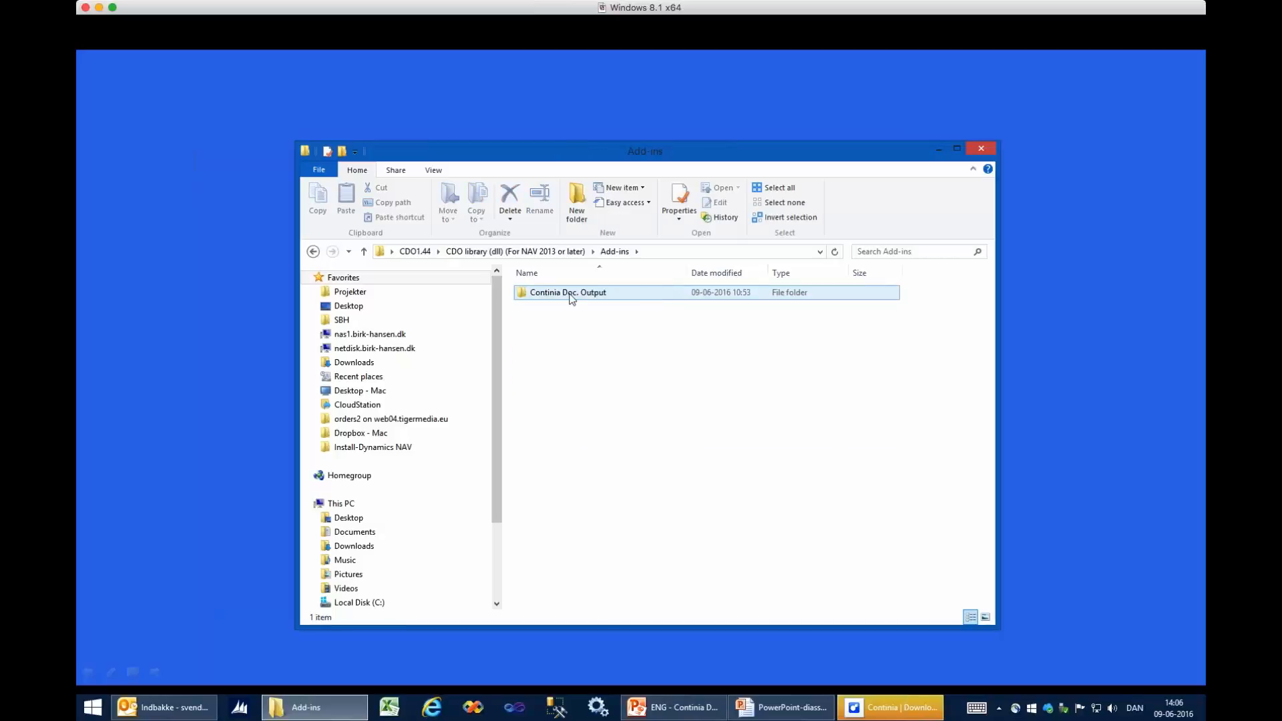
double_click(605, 294)
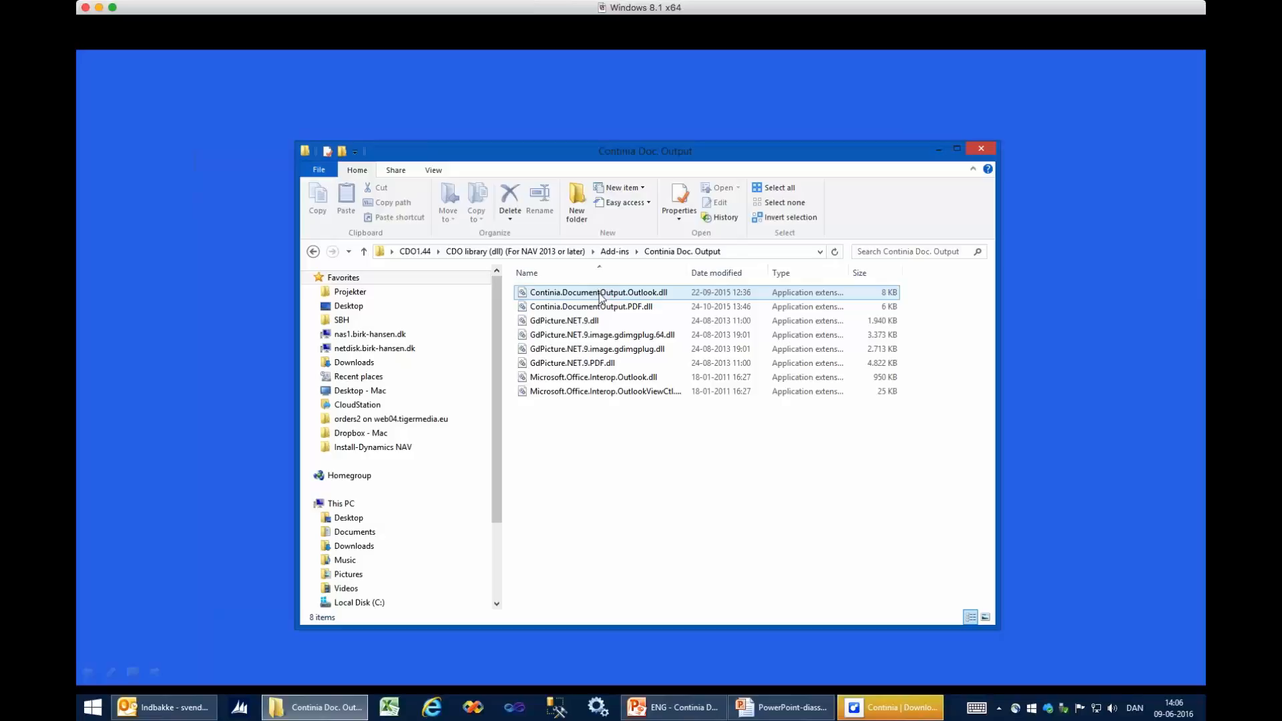
right_click(599, 295)
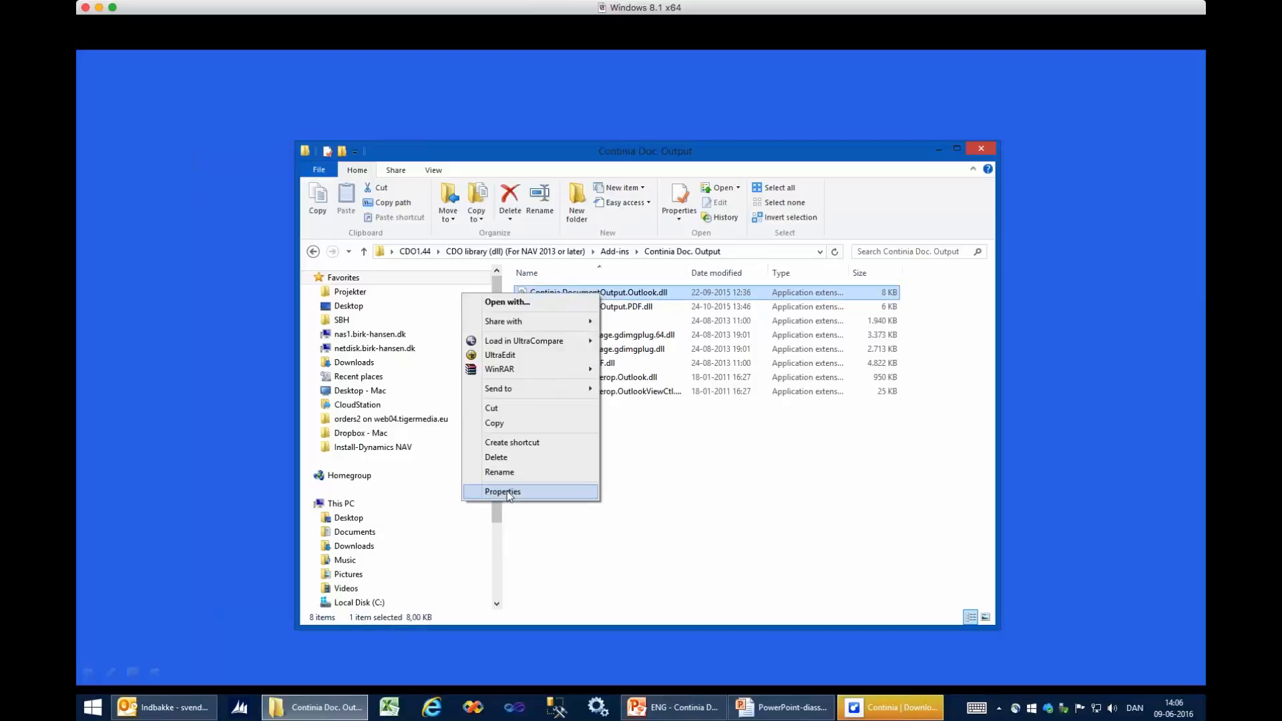
left_click(503, 492)
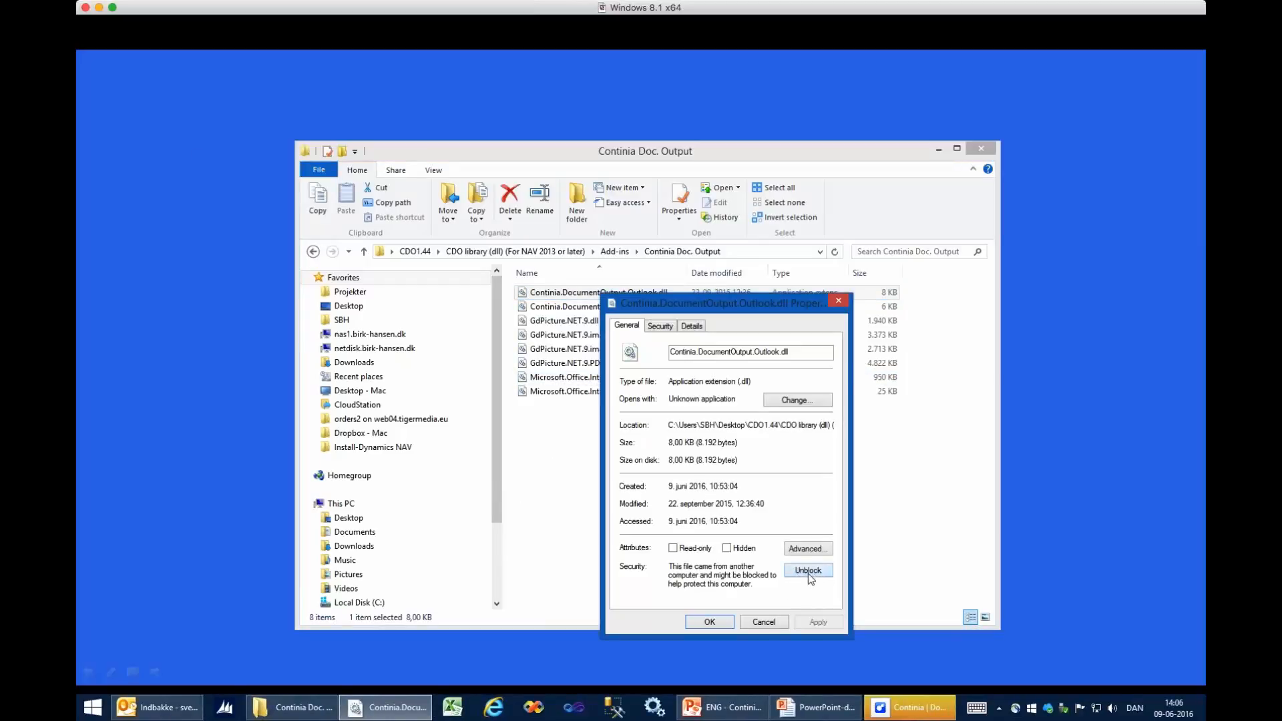
left_click(709, 622)
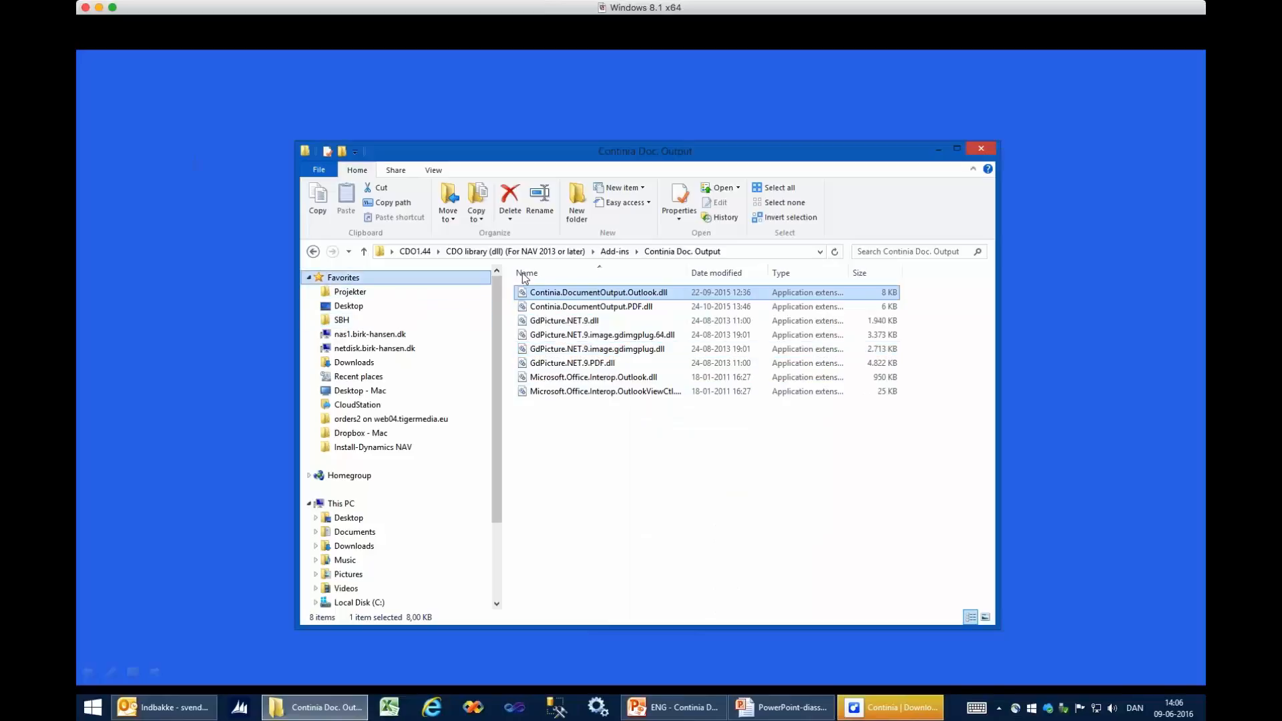
- Copy the Continia Doc. Output folder from the library's Add-ins folder
left_click(616, 254)
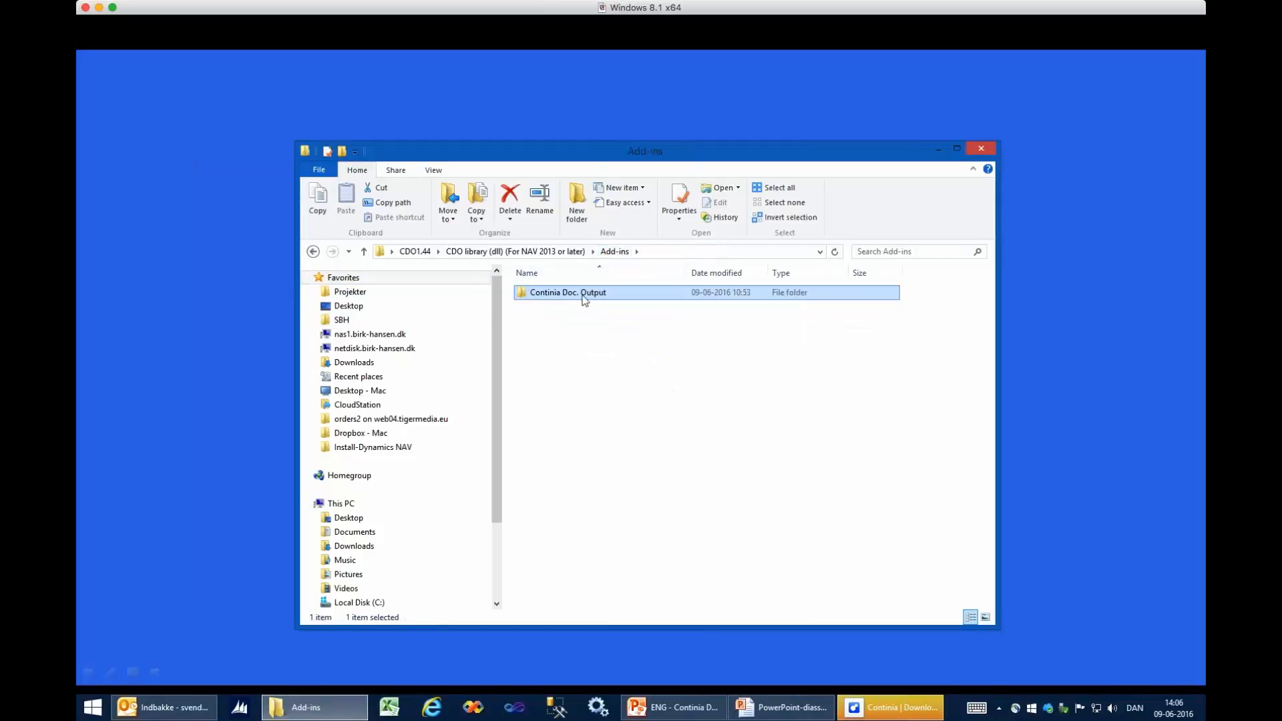
right_click(594, 293)
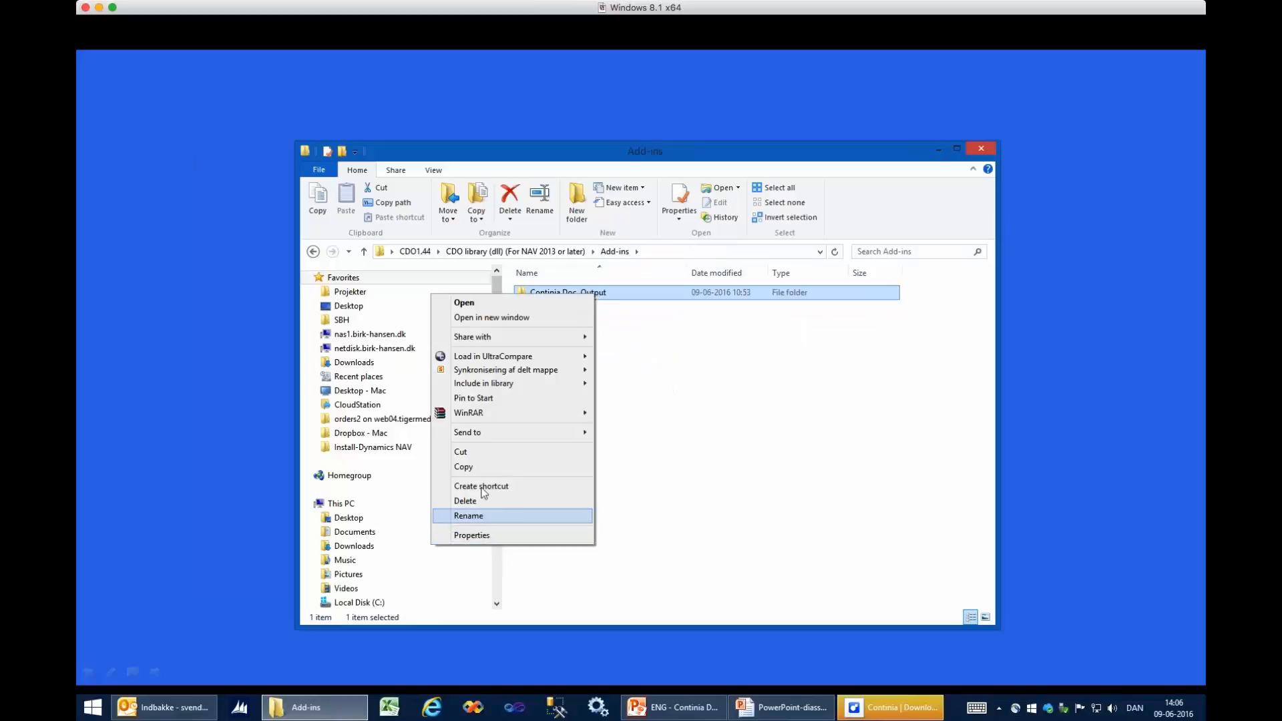
left_click(484, 471)
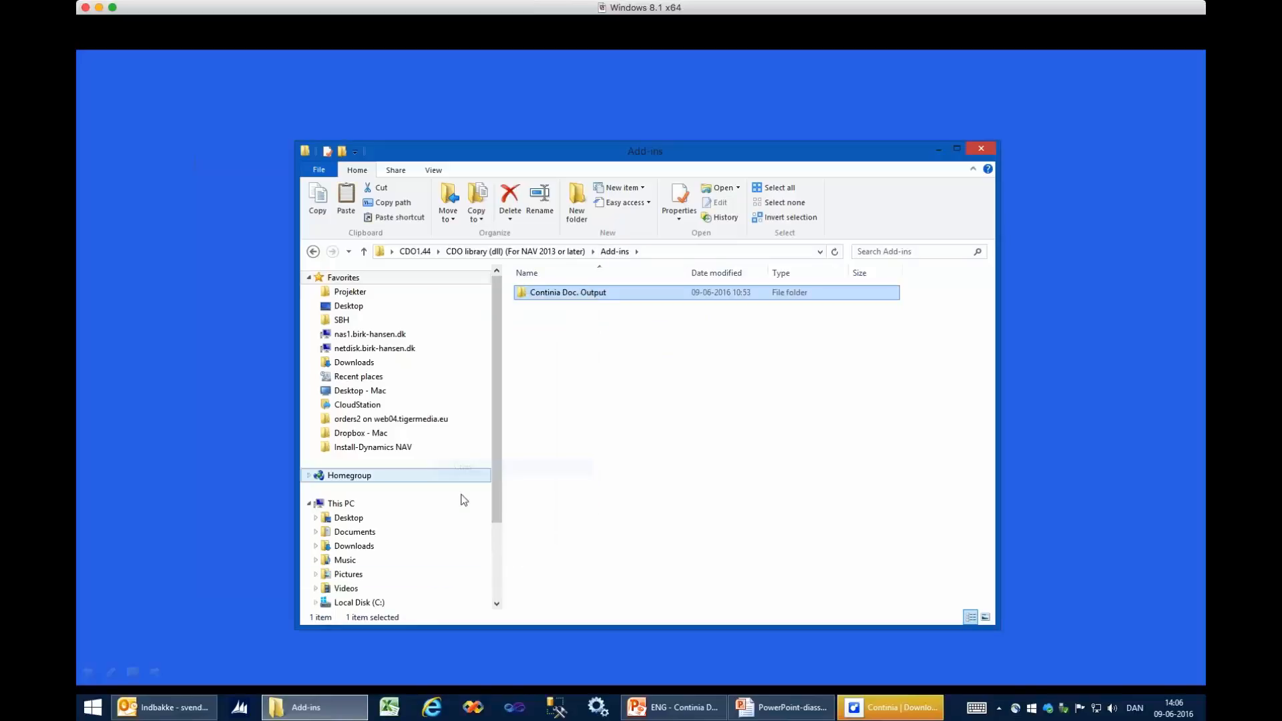
- View the Service\Add-ins folder under C:\Program Files\Microsoft Dynamics NAV\90, then close the folder window
left_click(376, 603)
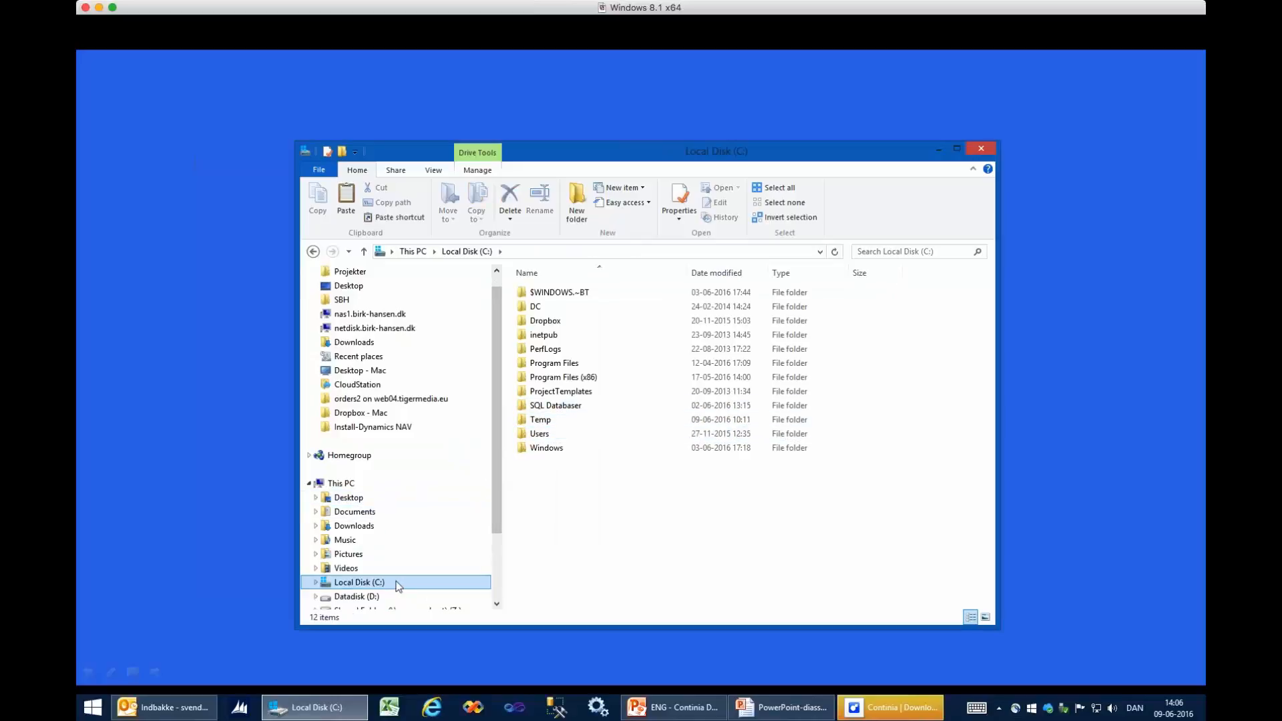
double_click(560, 364)
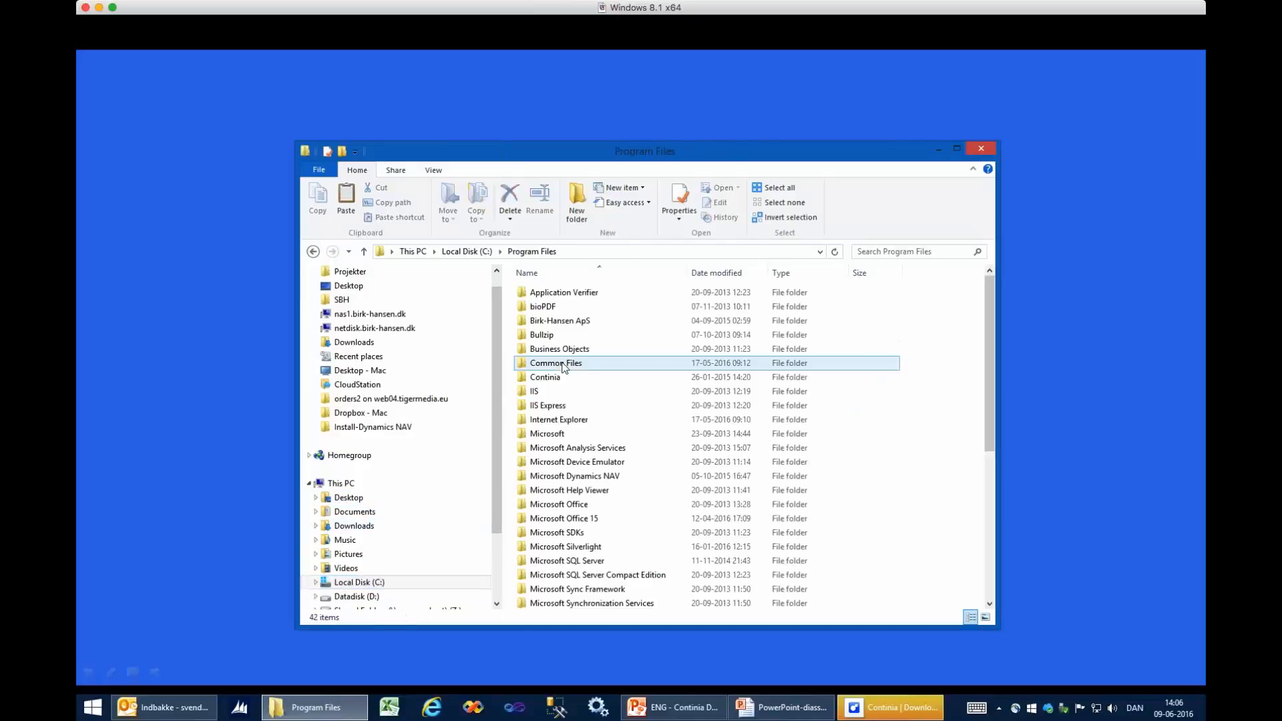
double_click(596, 475)
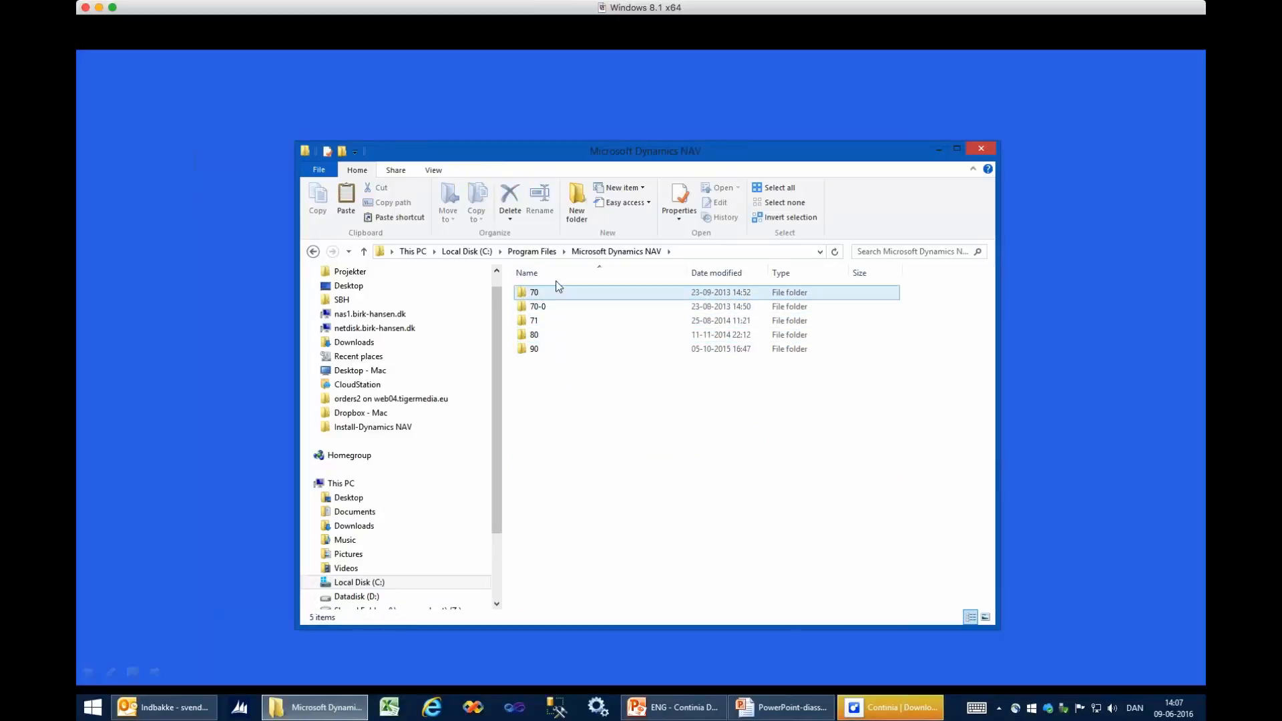
double_click(534, 349)
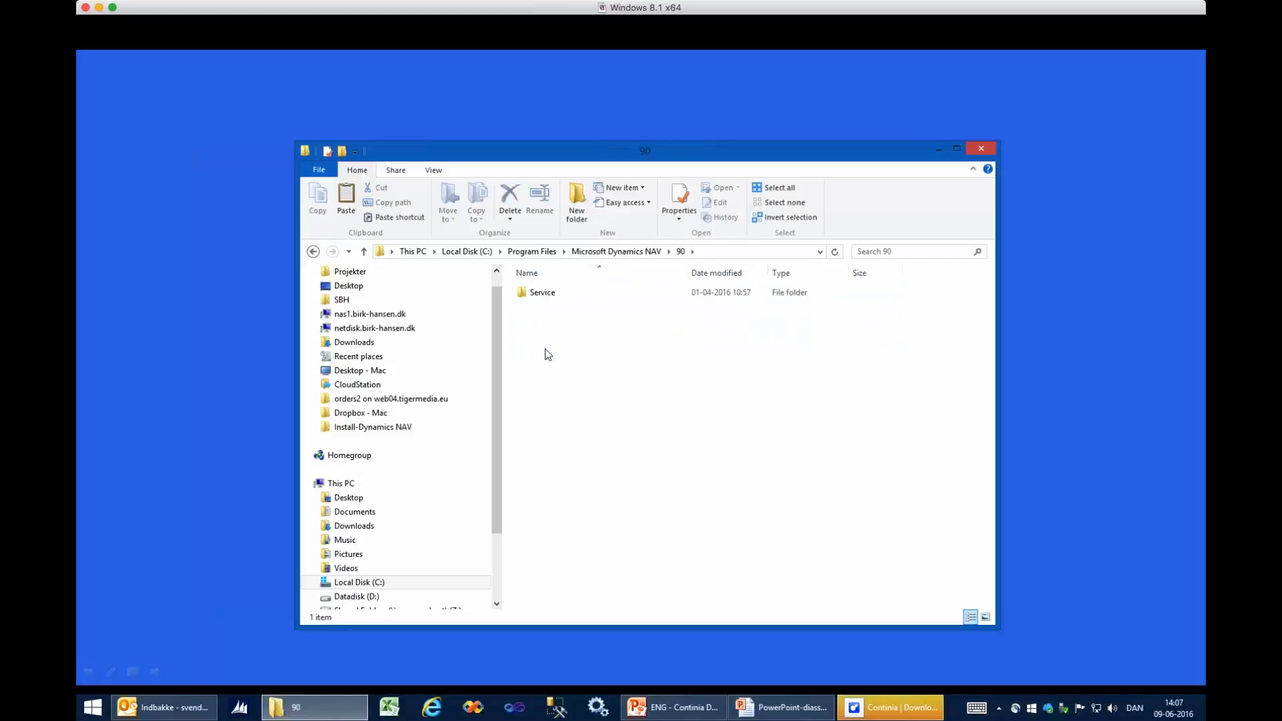
double_click(547, 297)
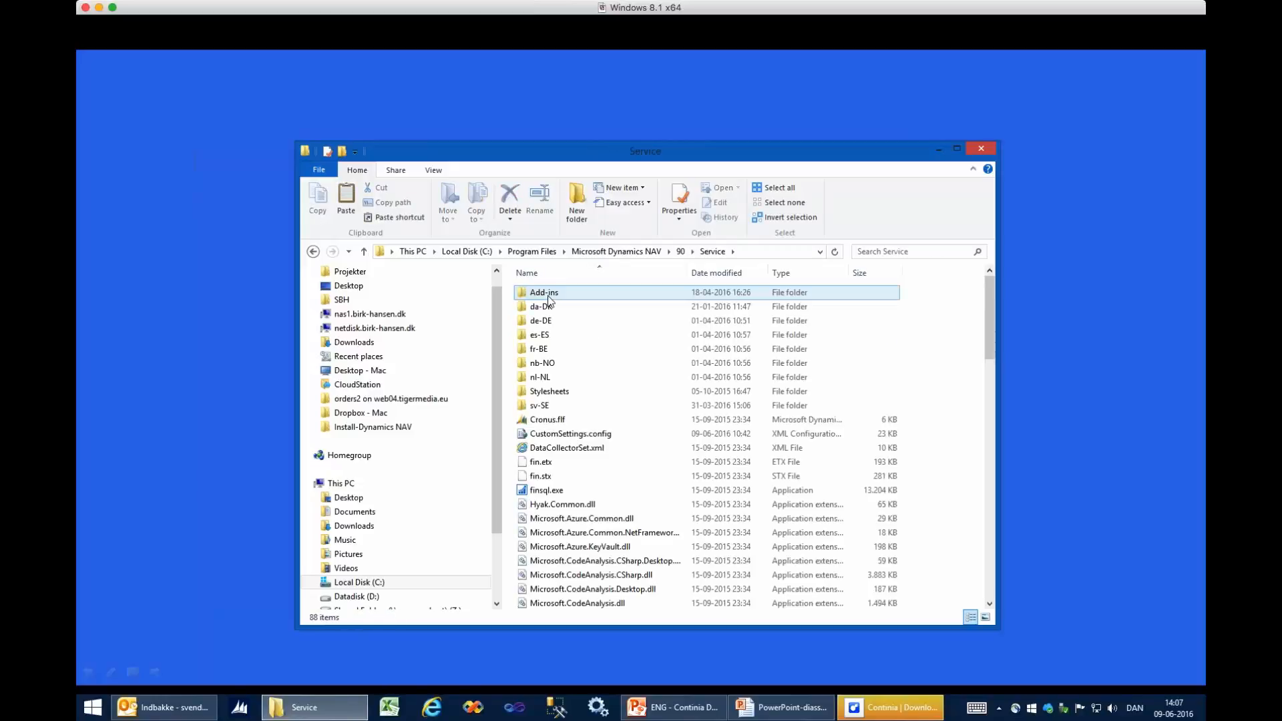
double_click(558, 297)
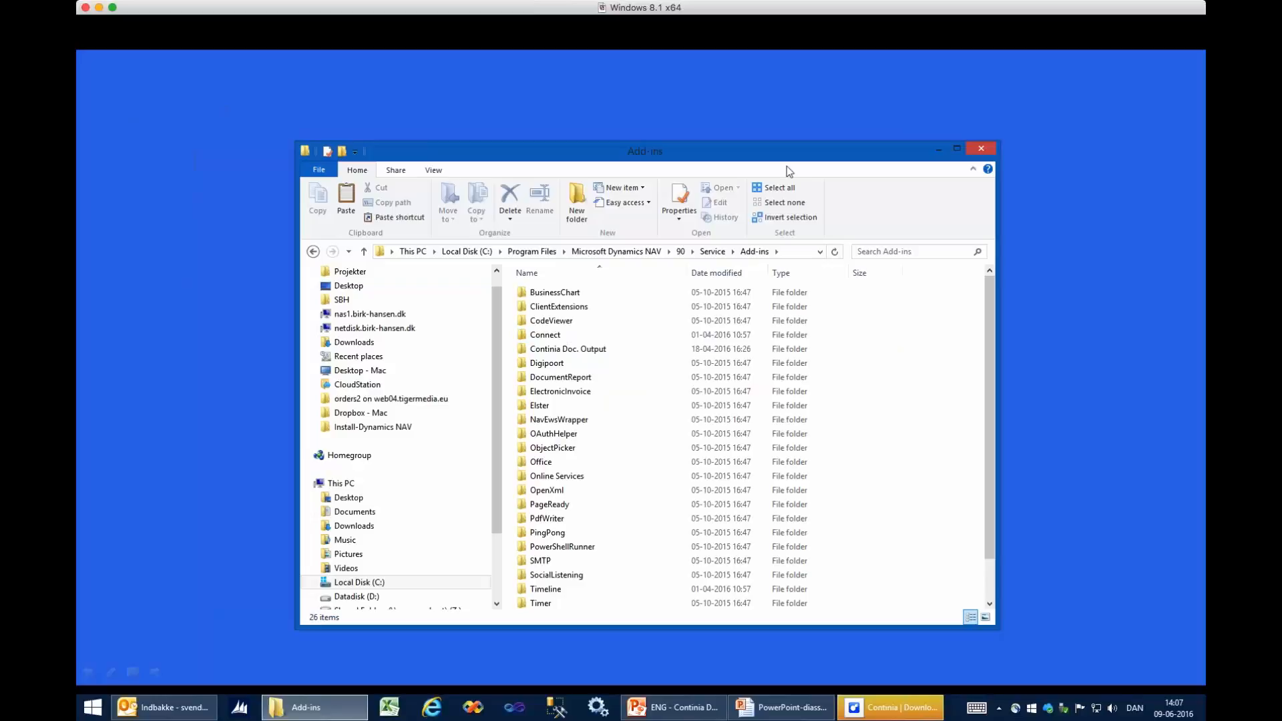
left_click(980, 147)
- Leave the slide show and start the Dynamics NAV Development Environment from the CDO NAV W1 9.00.00 desktop shortcut
key("Escape")
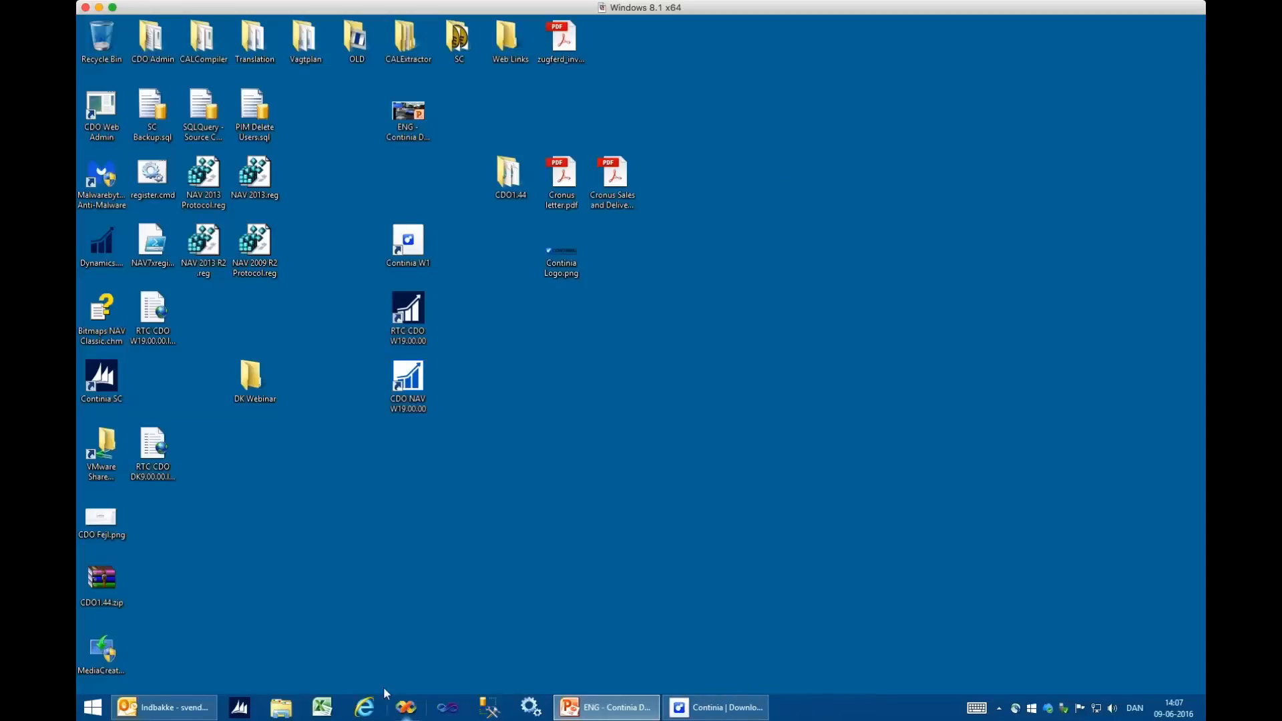
left_click(408, 399)
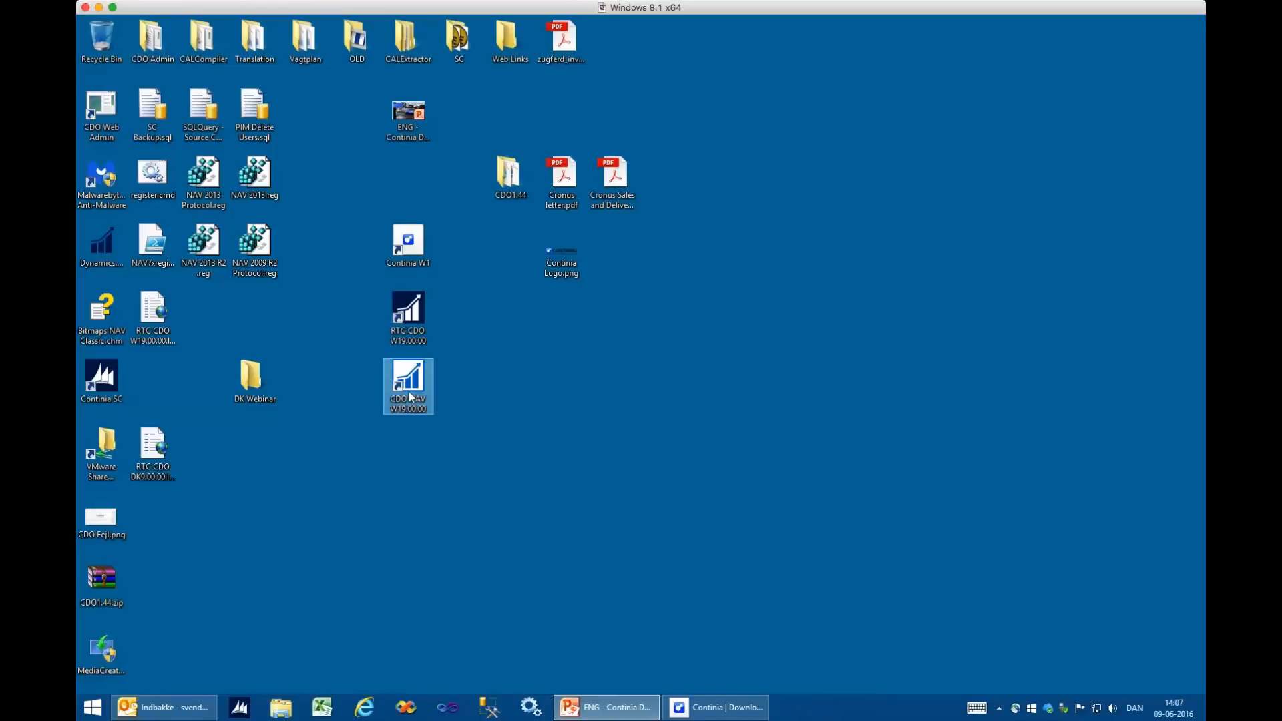
left_click(411, 396)
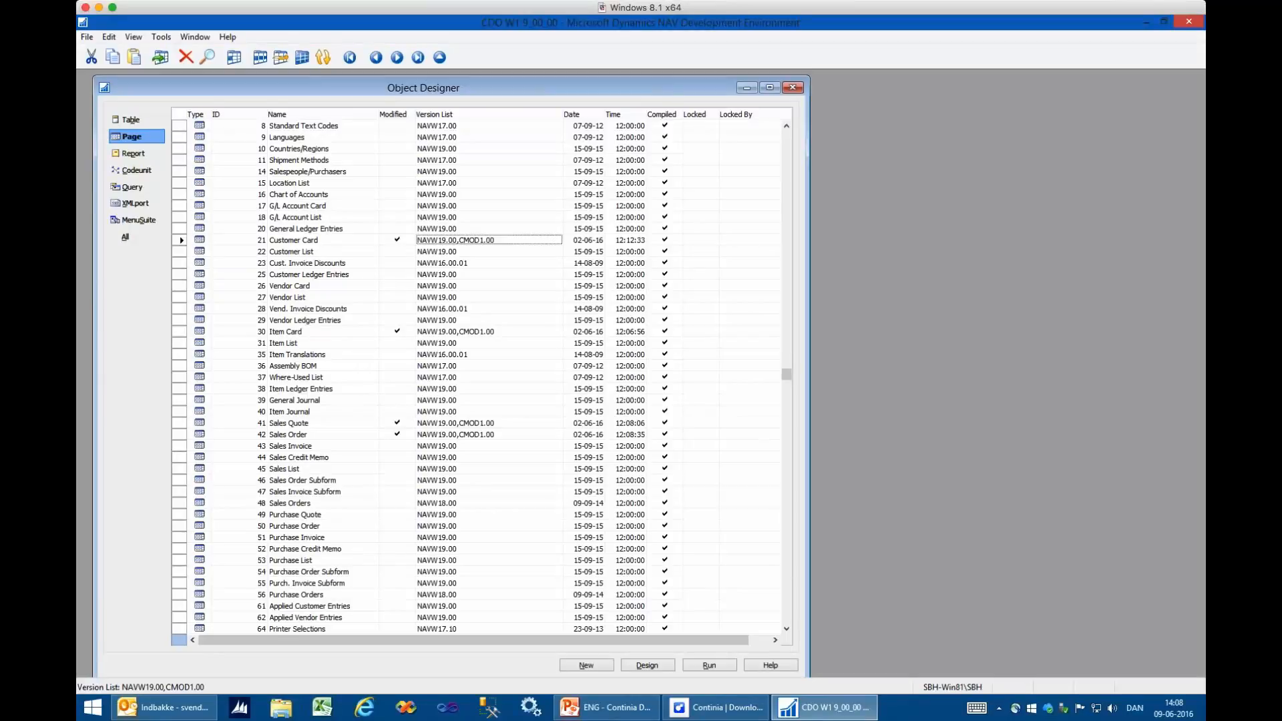
- Examine the modified flags and version lists of the pages from Customer Card down to Sales Quote
left_click(398, 240)
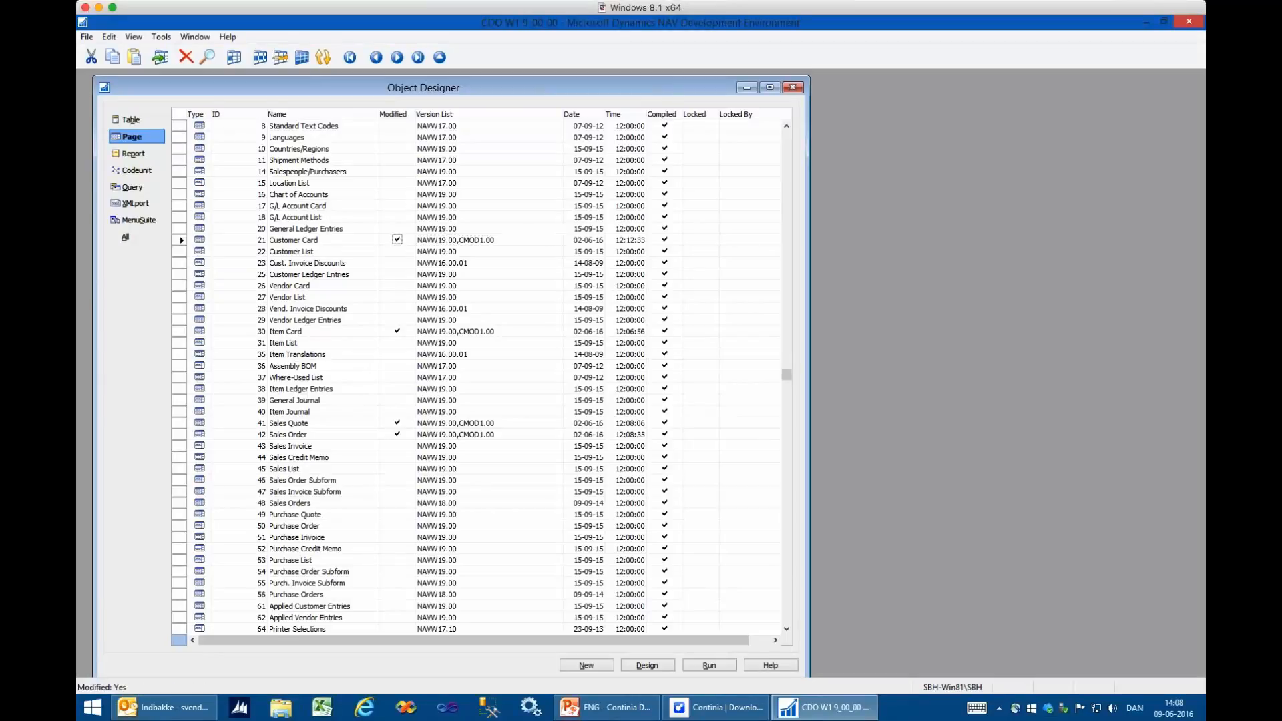
left_click(489, 240)
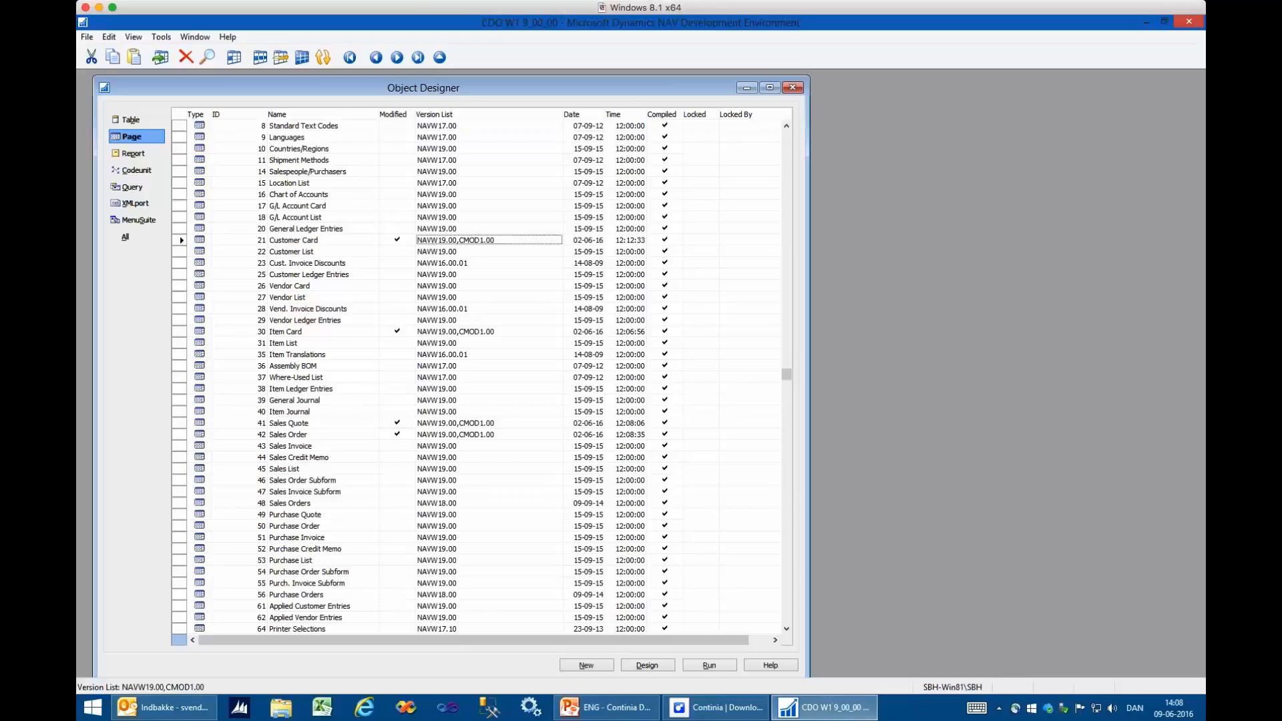
key("Down")
key("Down")
key("Down")
key("Down")
key("Down")
key("Down")
key("Down")
key("Down")
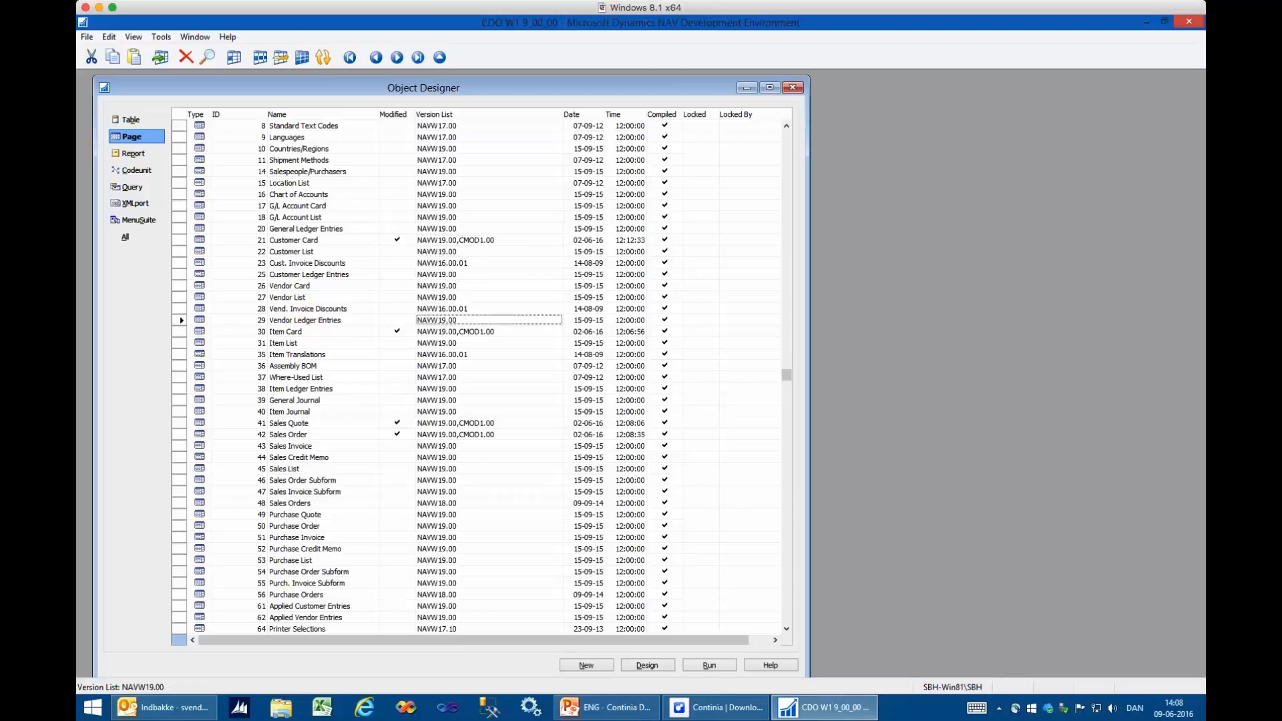
key("Down")
key("Down")
key("Down")
key("Down")
key("Down")
key("Down")
key("Down")
key("Down")
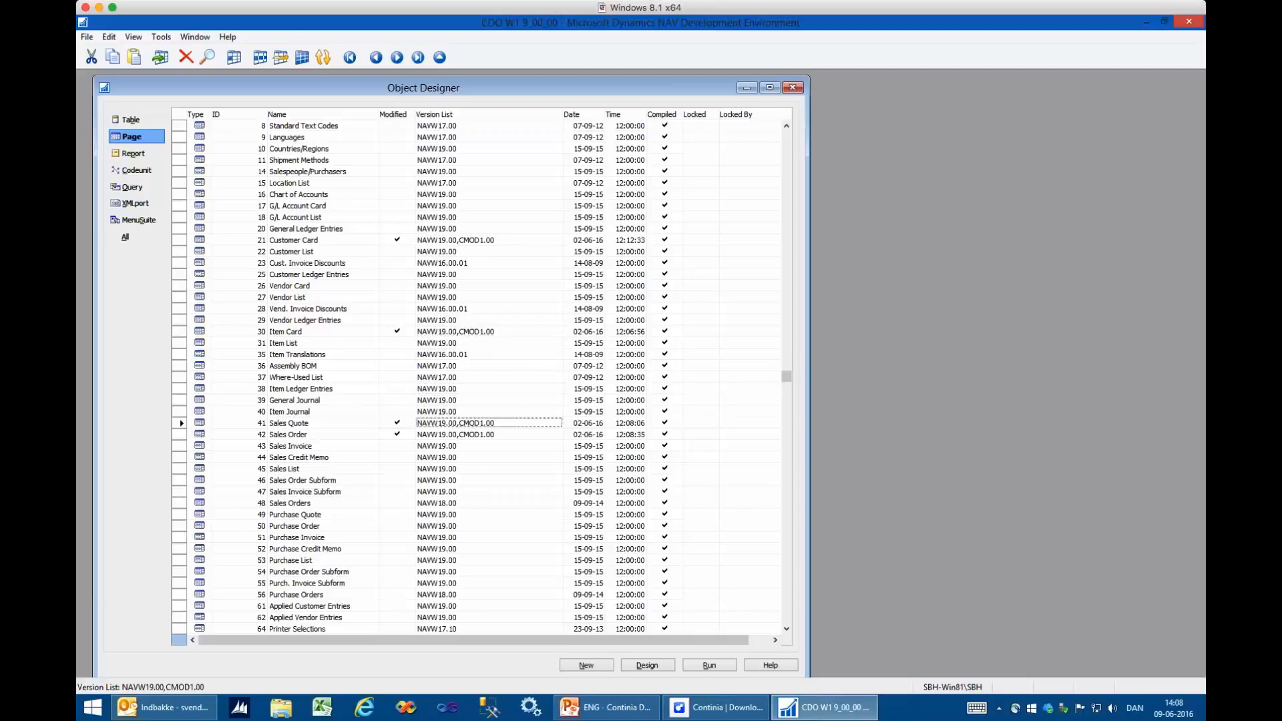
- Examine the version lists and modified flags of the pages between Customer Card and Sales Order
key("Up")
key("Up")
key("Up")
key("Up")
key("Up")
key("Up")
key("Up")
key("Up")
key("Up")
key("Up")
key("Up")
key("Up")
key("Up")
key("Up")
key("Up")
key("Up")
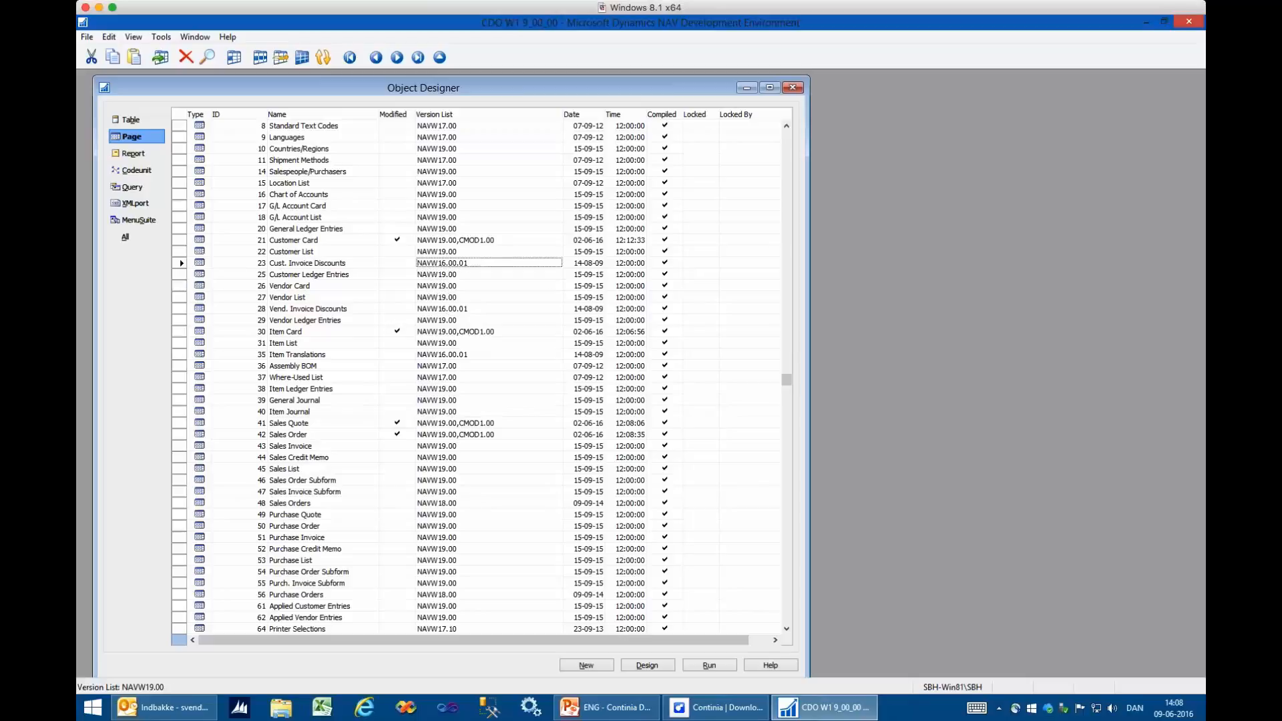
key("Left")
key("Down")
key("Down")
key("Down")
key("Down")
key("Down")
key("Down")
key("Down")
key("Down")
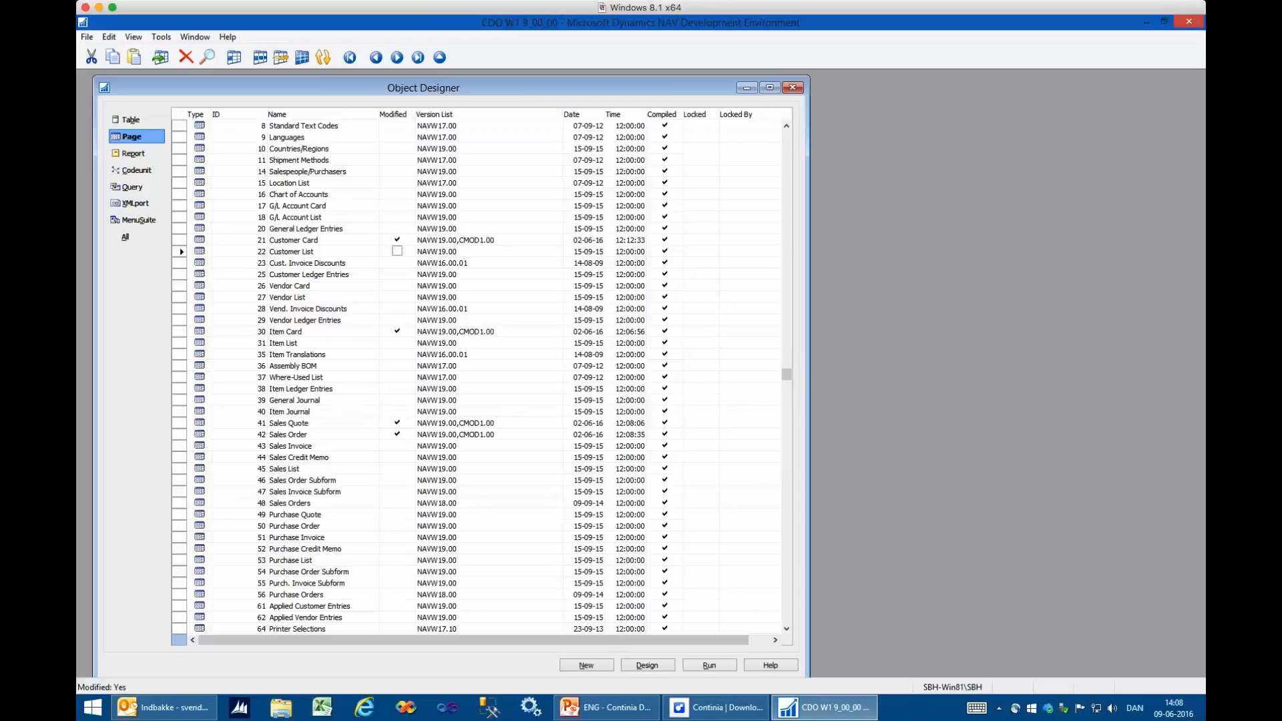
key("Down")
key("Down")
key("Down")
key("Down")
key("Down")
key("Down")
key("Down")
key("Down")
key("Down")
- Start an object import and browse to the Objects\W1\NAV 2016 (9.x) folder inside CDO1.44 on the desktop
left_click(87, 38)
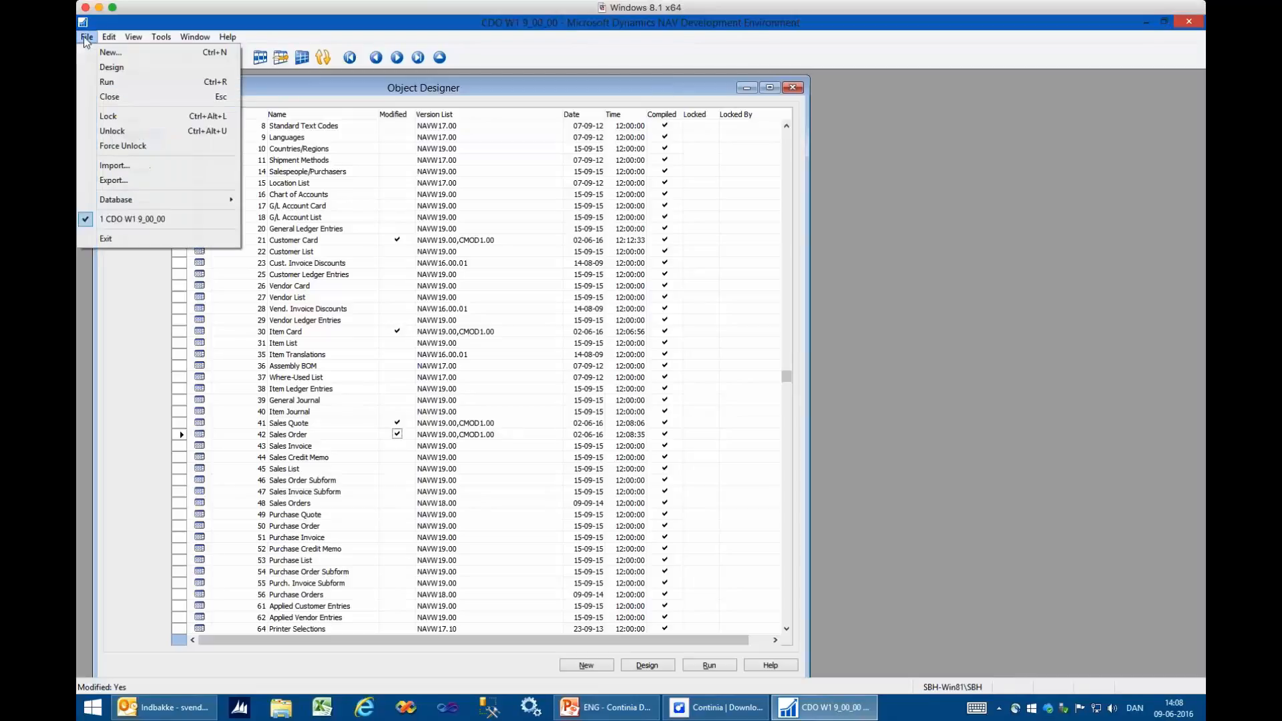
left_click(114, 167)
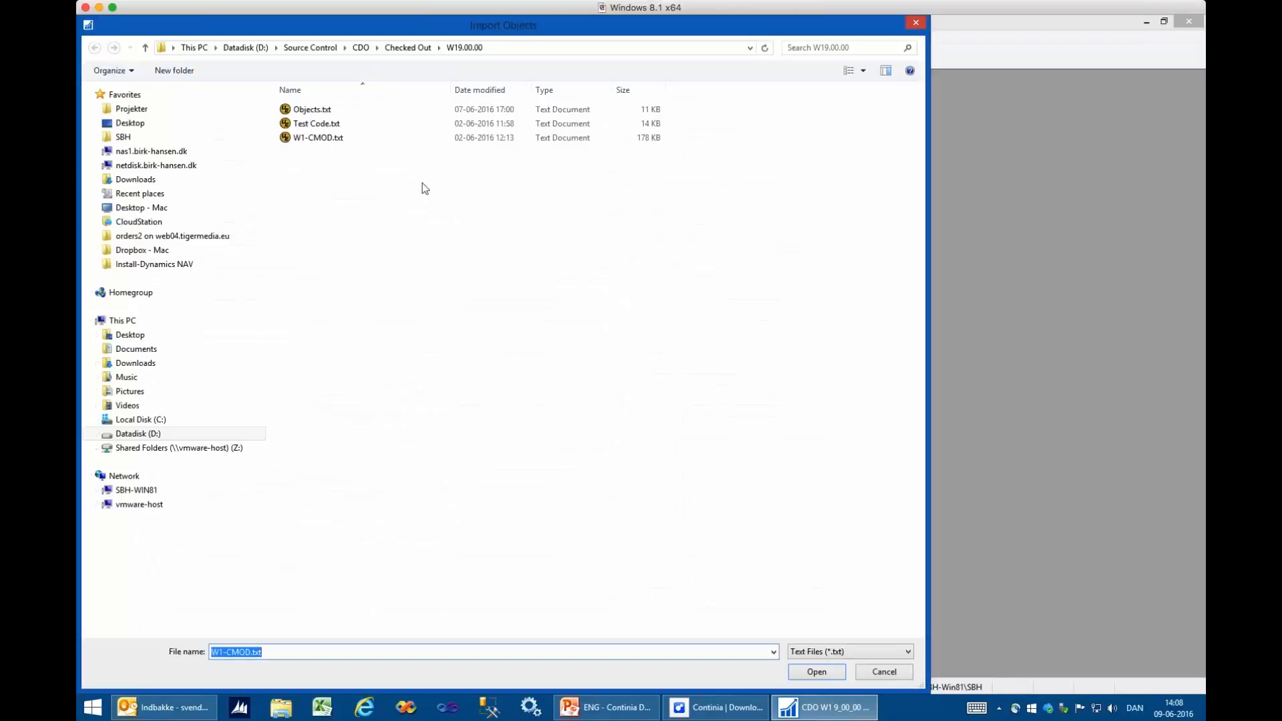
left_click(131, 122)
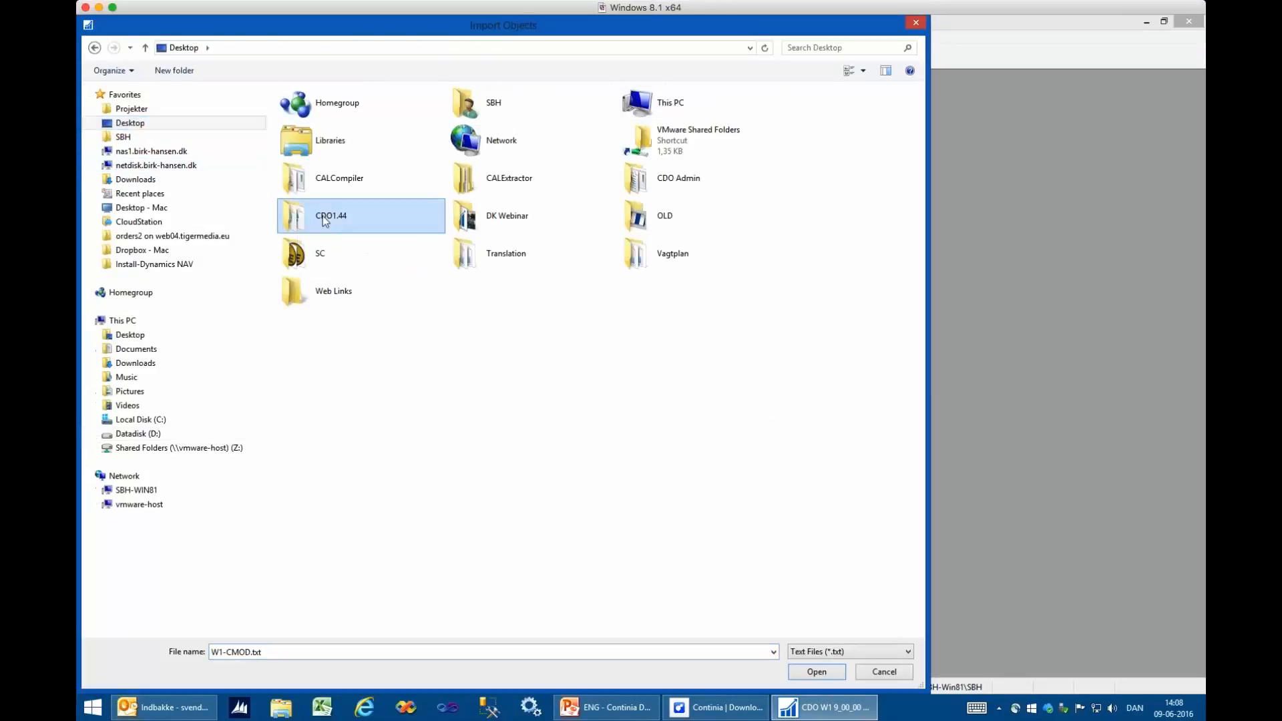
double_click(324, 219)
left_click(319, 196)
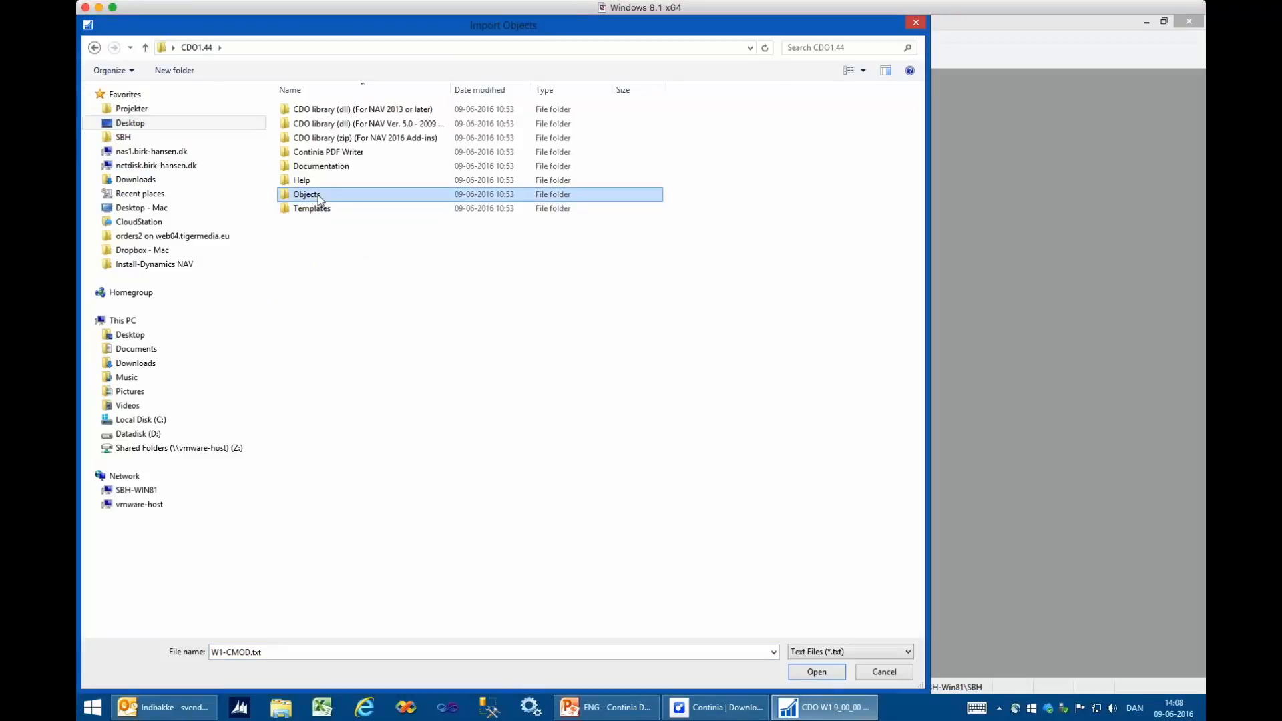
double_click(318, 197)
left_click(301, 252)
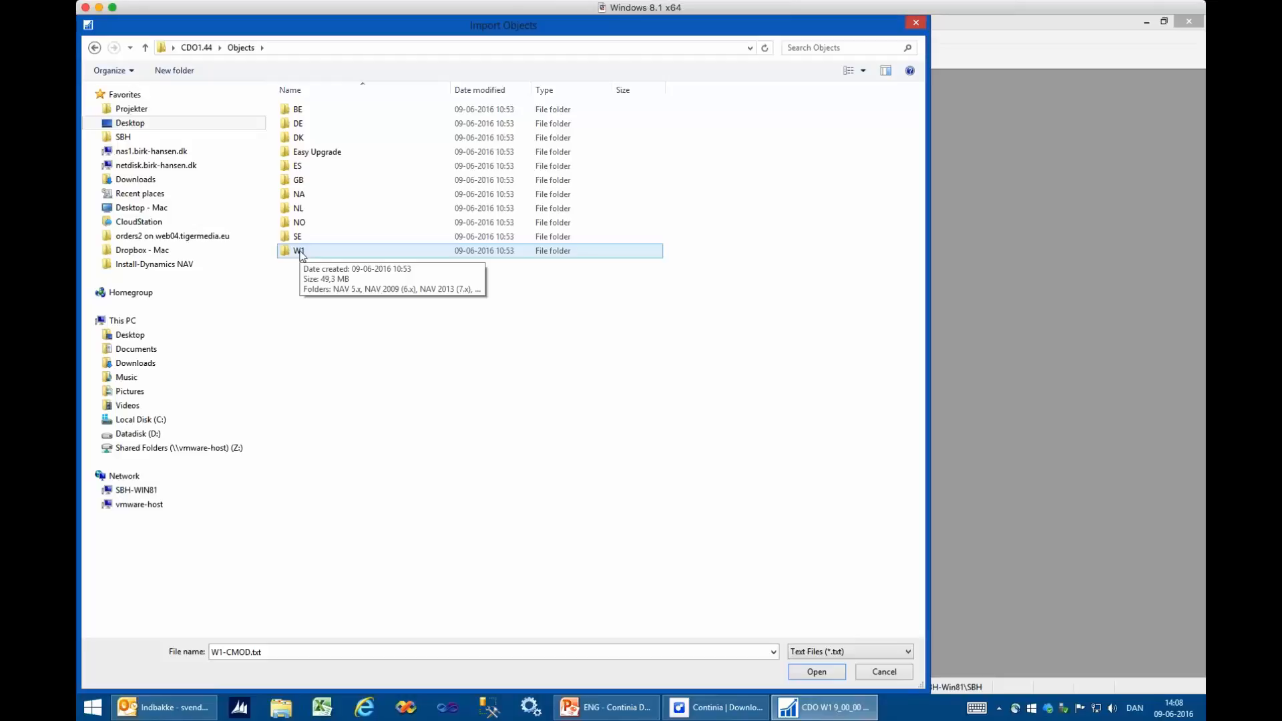
double_click(300, 252)
left_click(319, 168)
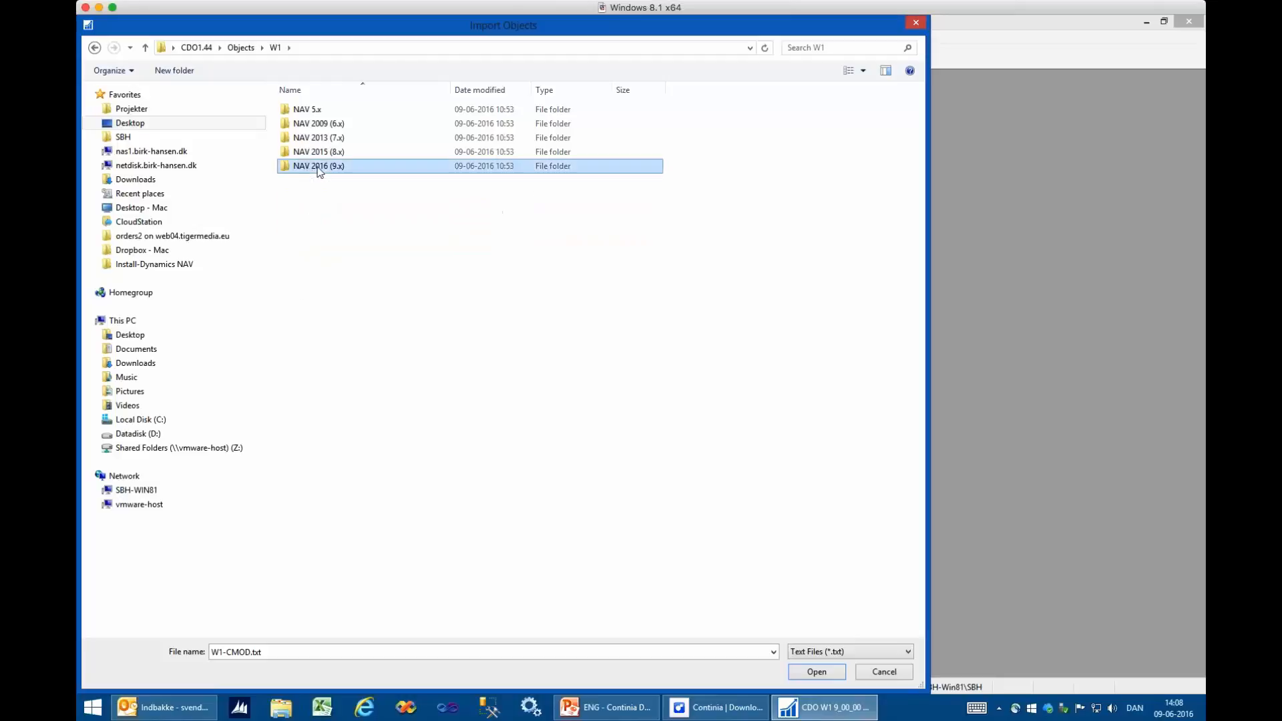
double_click(319, 170)
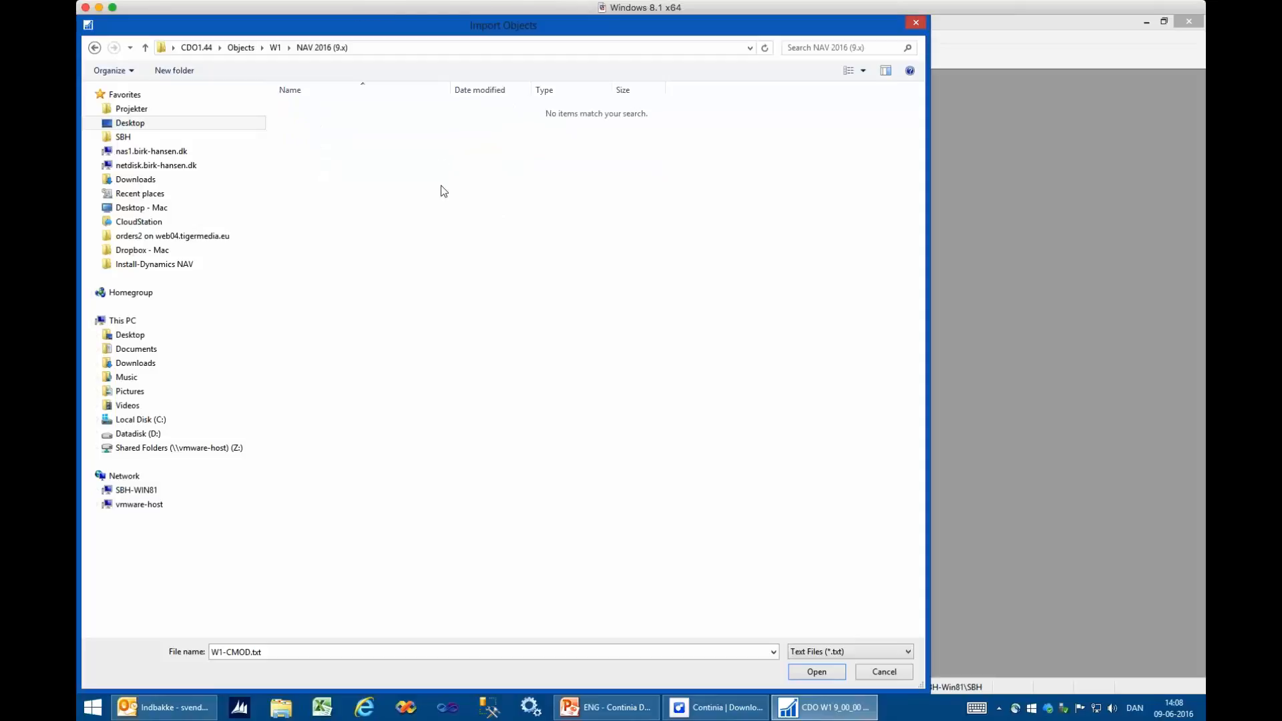
- List Dynamics NAV object files, open CDO W1 NAV 2016 (W19.00.00) Ver. 1.44.fob and bring up its import worksheet
left_click(846, 653)
left_click(841, 666)
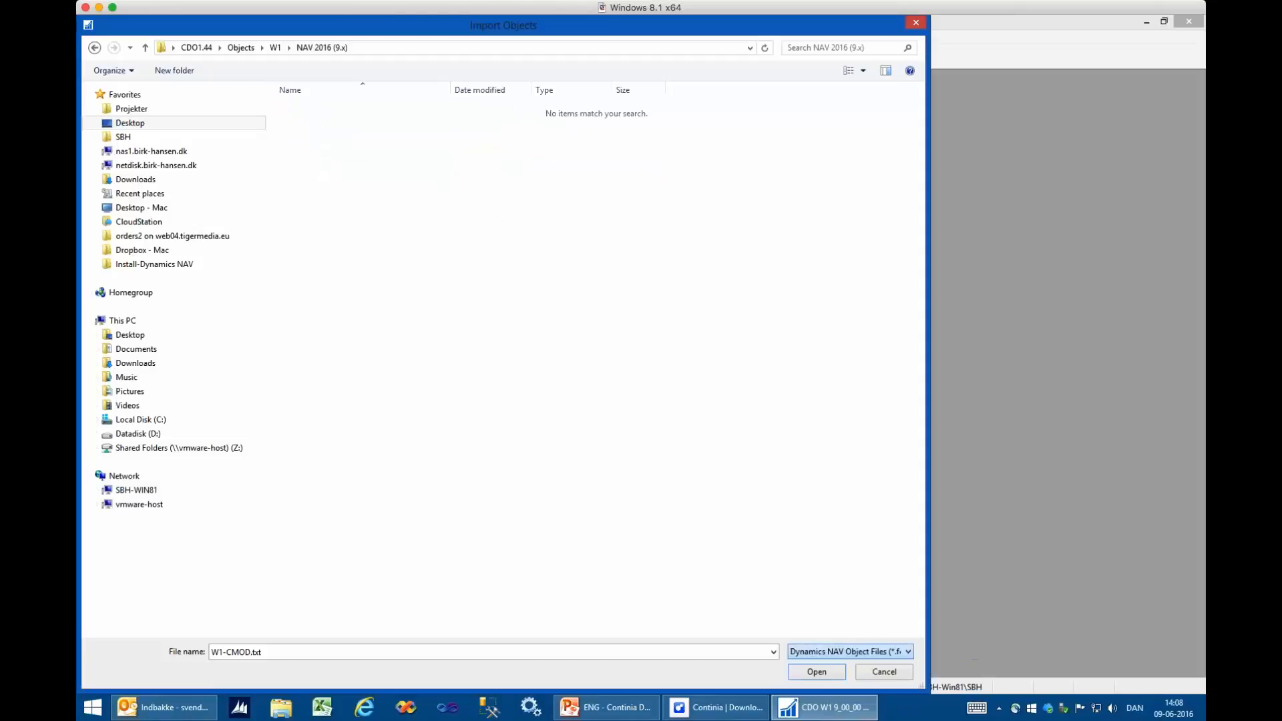
left_click_drag(455, 87, 572, 91)
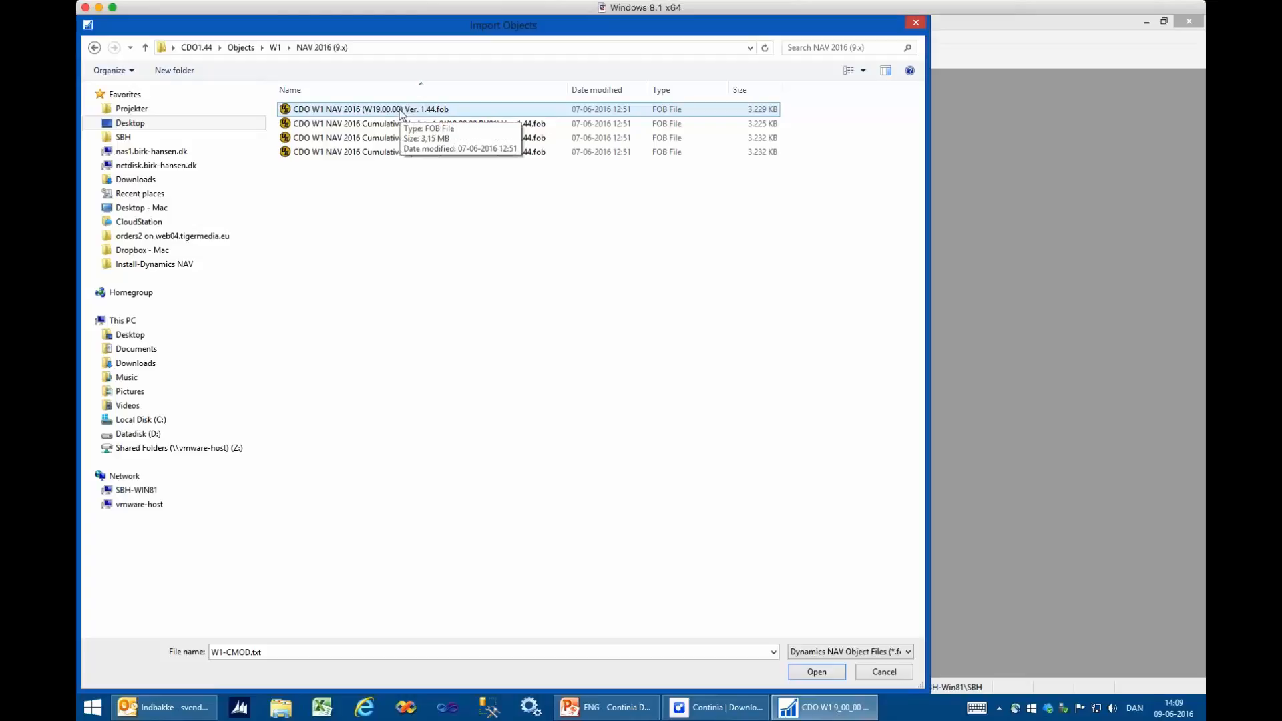
double_click(399, 110)
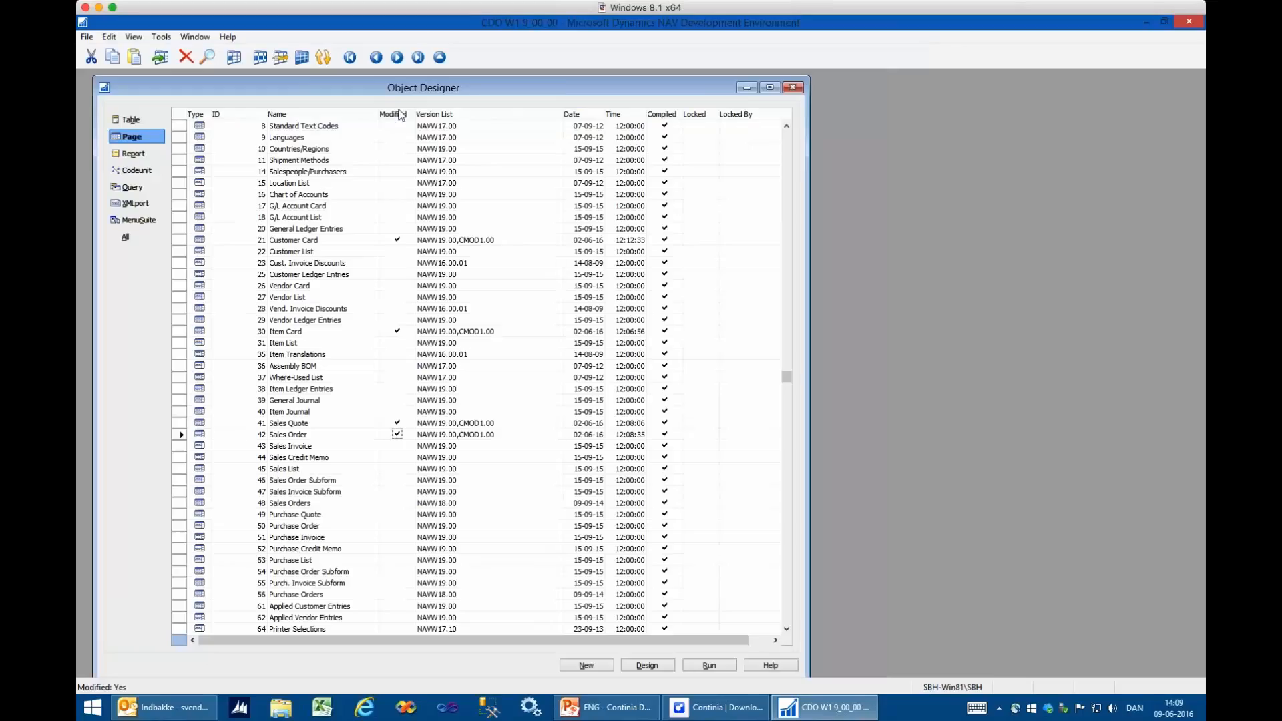
left_click(707, 436)
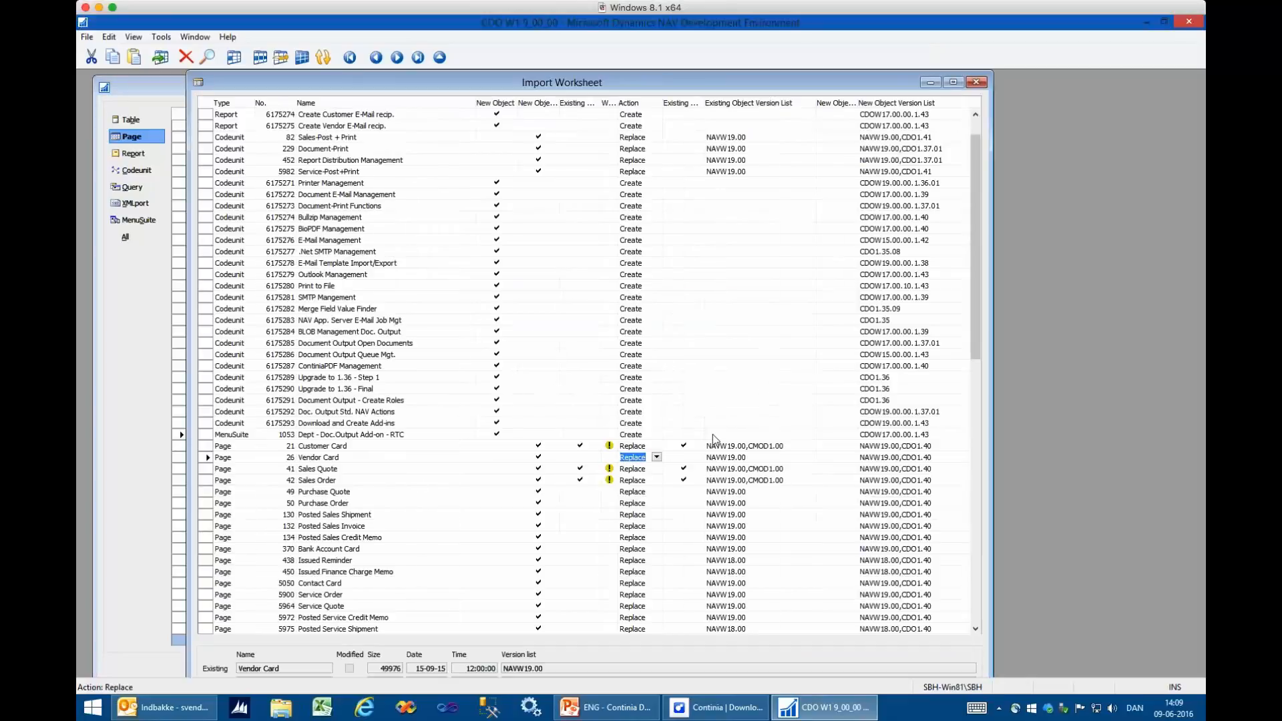
- Examine the conflicting Customer Card, Sales Quote and Sales Order pages and their existing version lists in the import worksheet
key("Up")
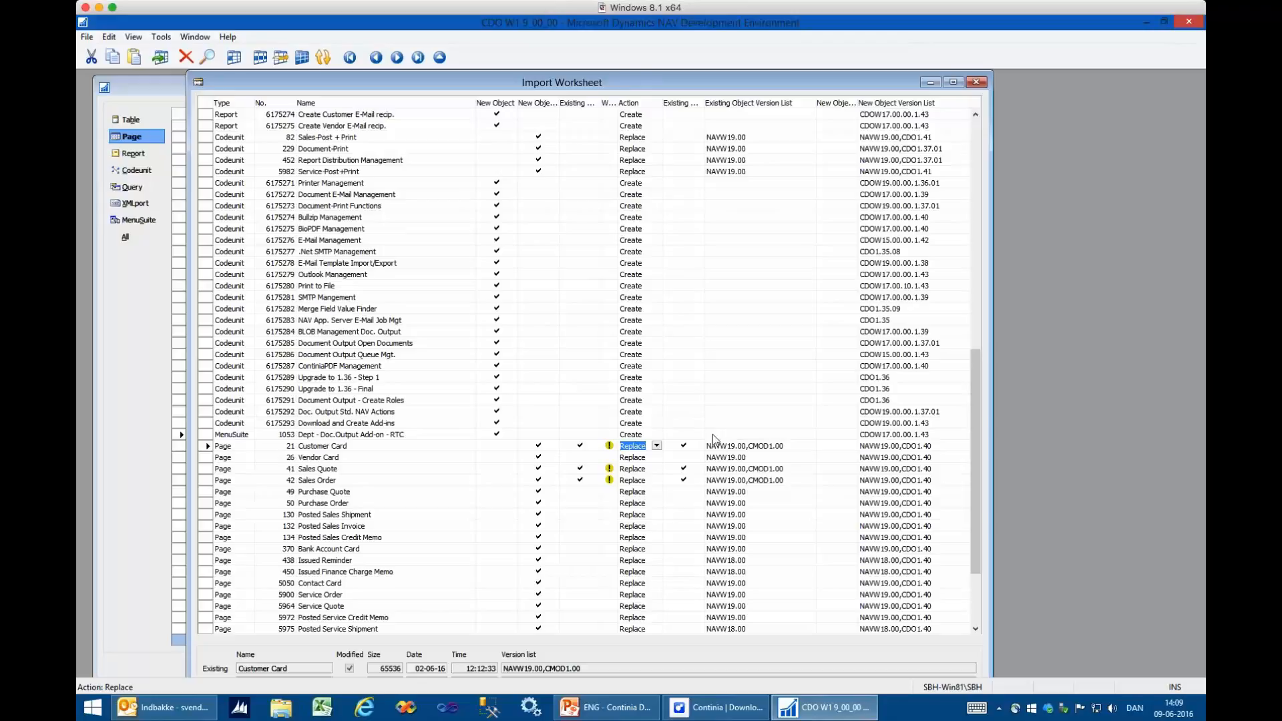
key("shift+Tab")
key("shift+Tab")
key("shift+Tab")
key("shift+Tab")
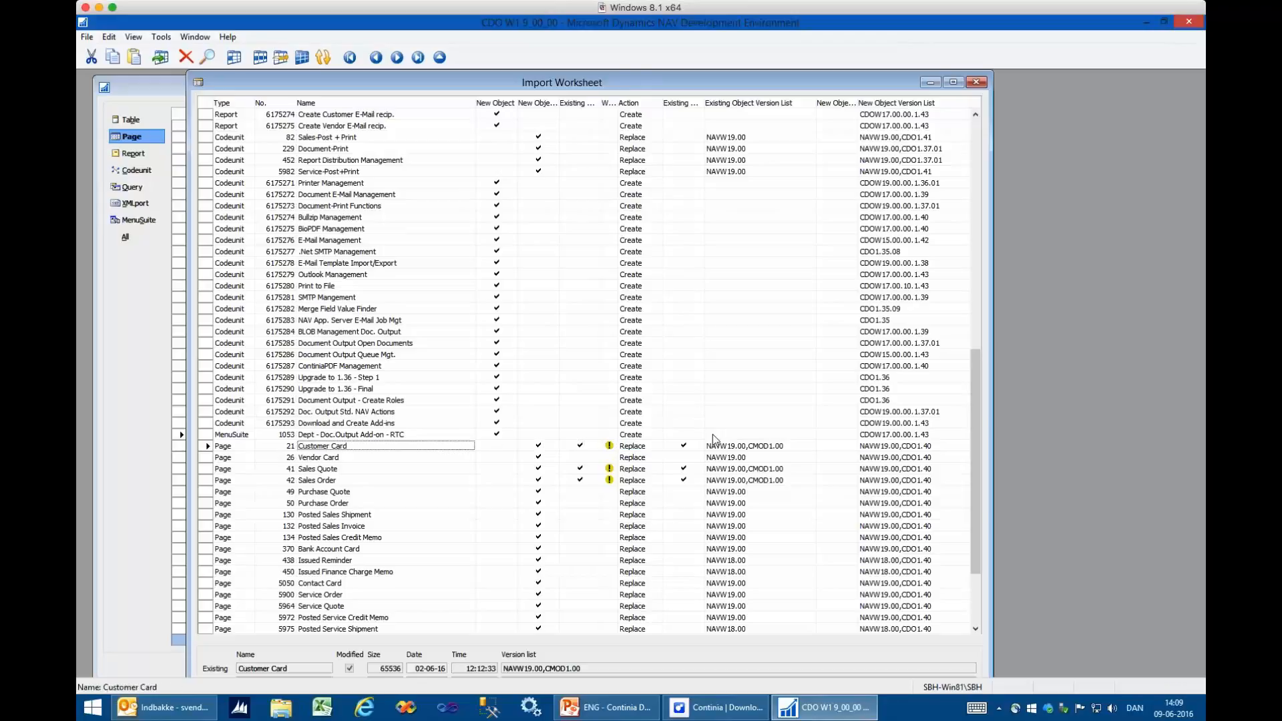
key("Down")
key("Down")
key("Down")
key("Tab")
key("Tab")
key("Tab")
key("Tab")
key("Tab")
key("Tab")
key("Up")
key("Up")
key("Up")
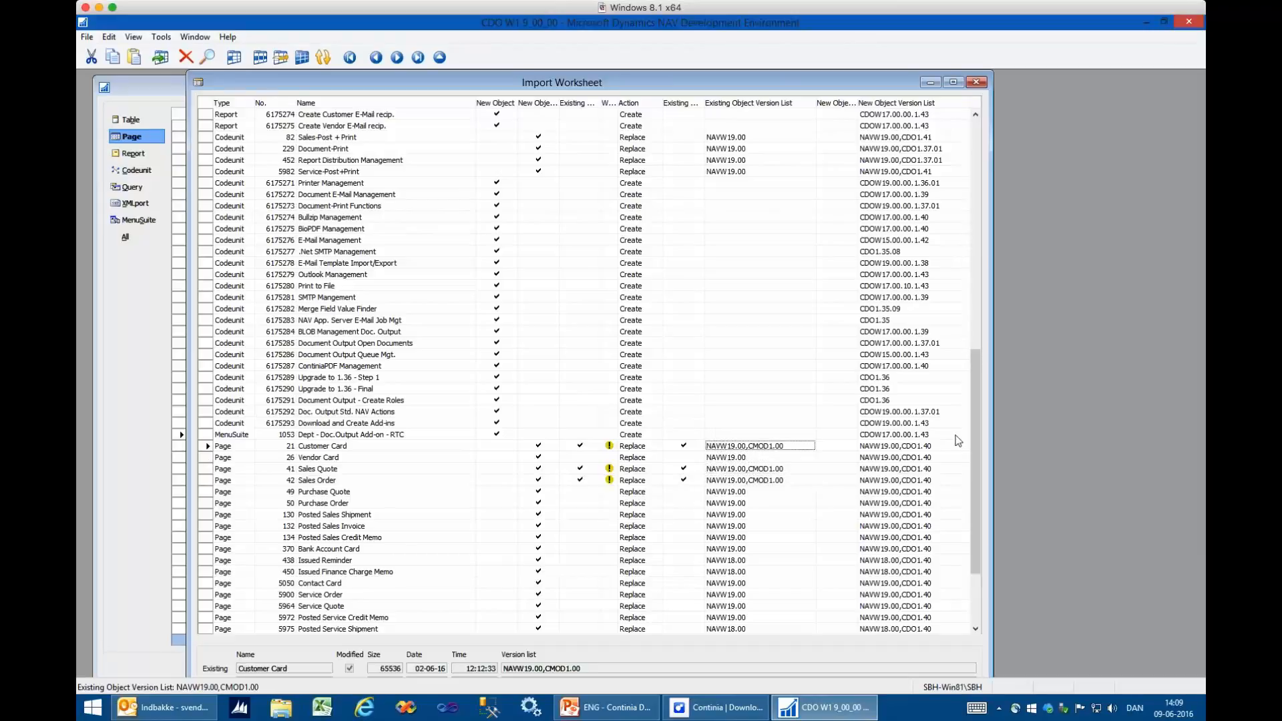
- Set the import action to Skip for the Customer Card, Sales Quote and Sales Order pages
key("shift+Tab")
key("shift+Tab")
type("s")
key("Down")
key("Down")
type("s")
key("Down")
type("s")
key("Up")
key("Up")
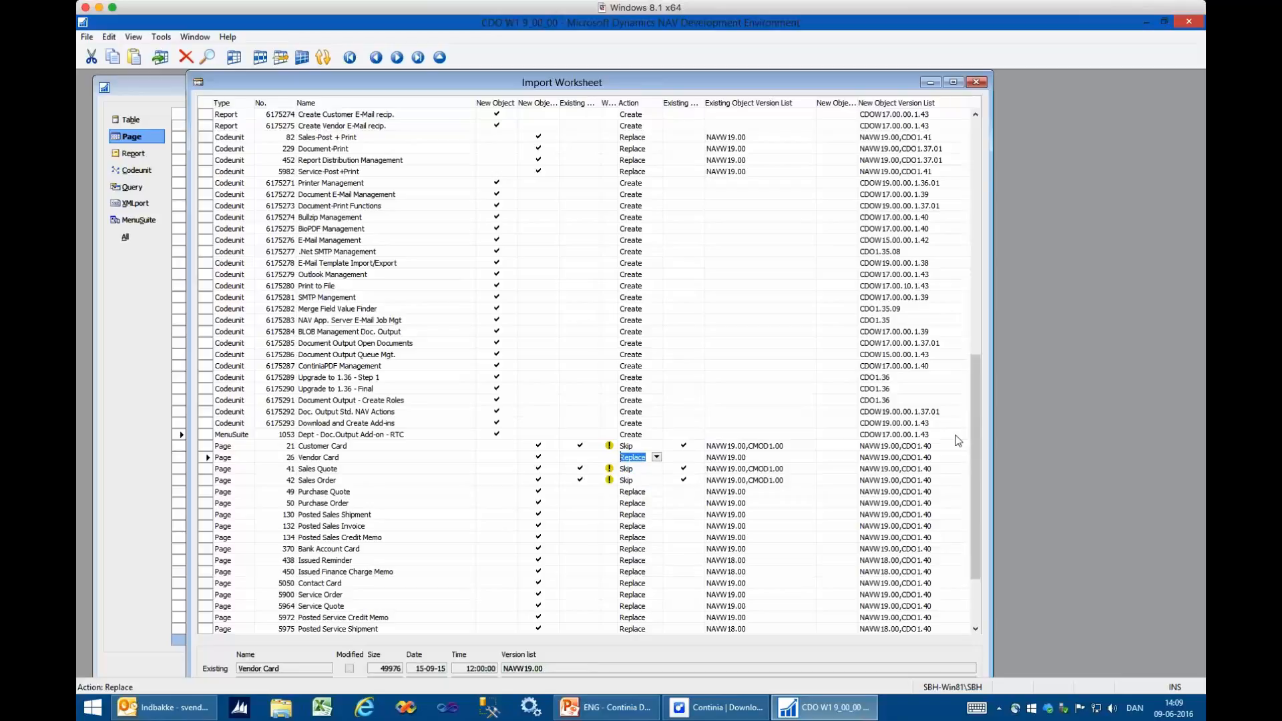
- Review the maximized import worksheet, import the objects with schema synchronization set to Now - with validation, and close the import summary
double_click(852, 83)
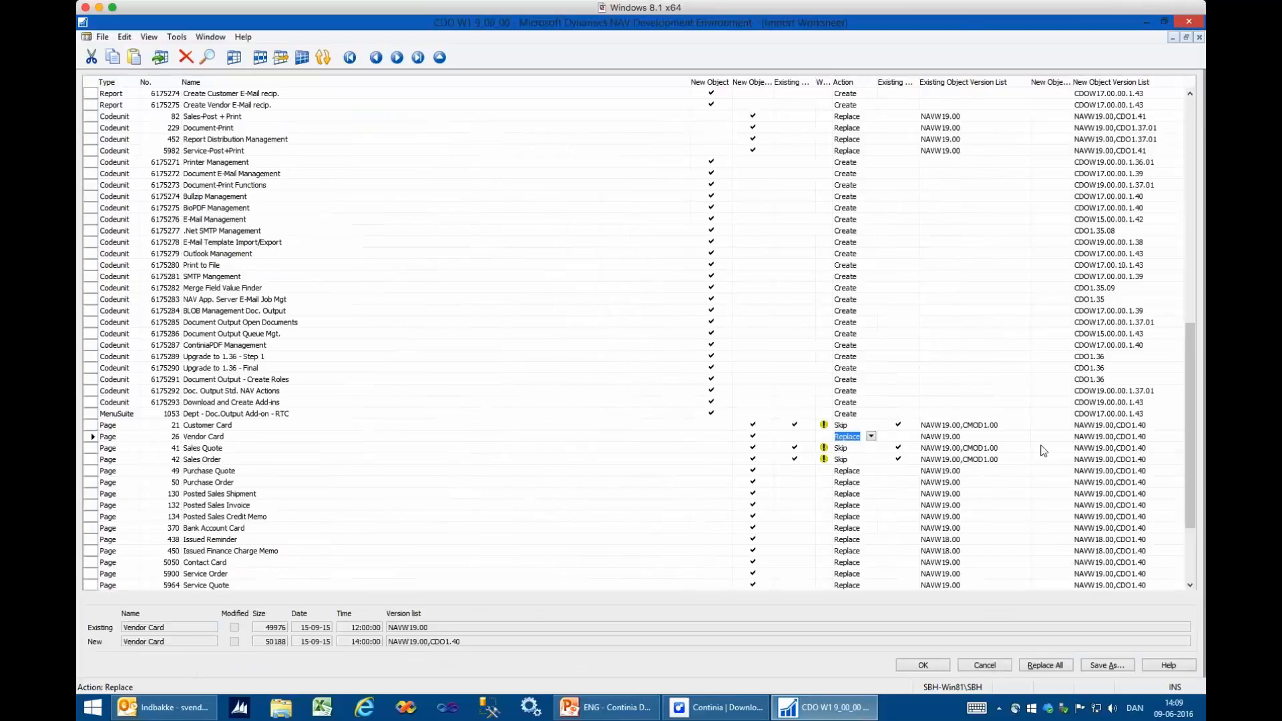
scroll(1043, 451, "up", 6)
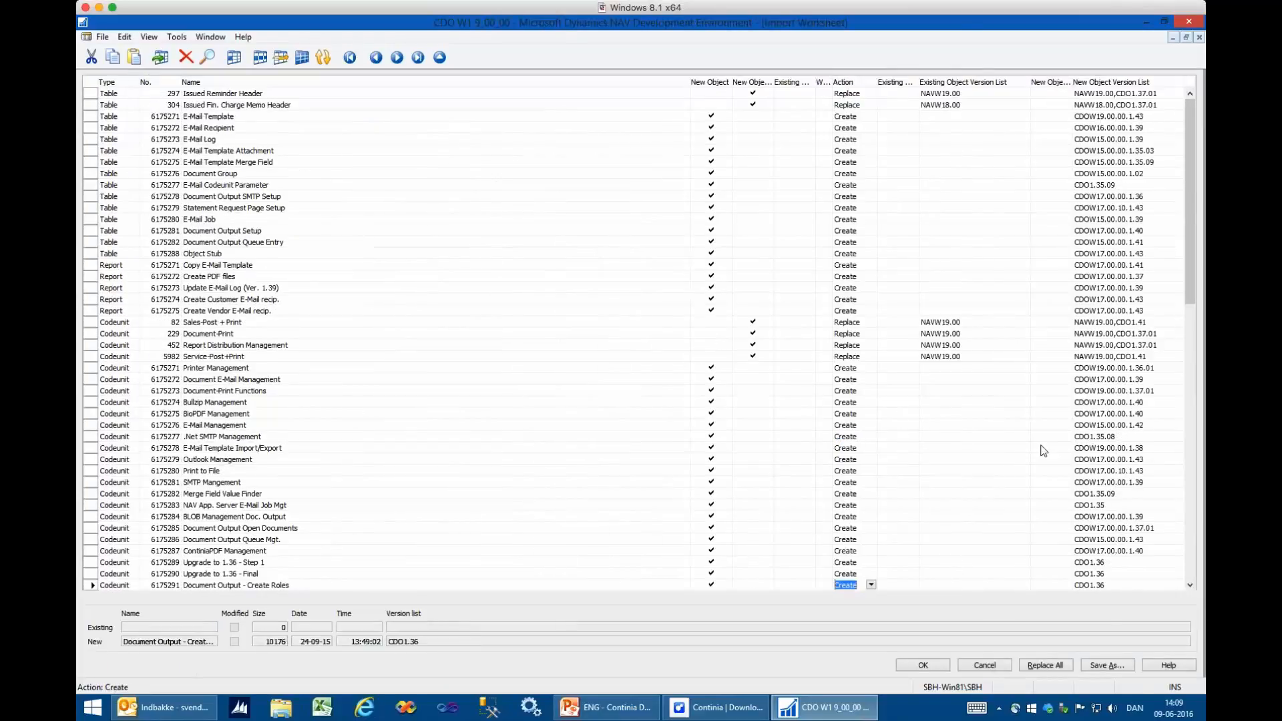
scroll(1043, 451, "down", 10)
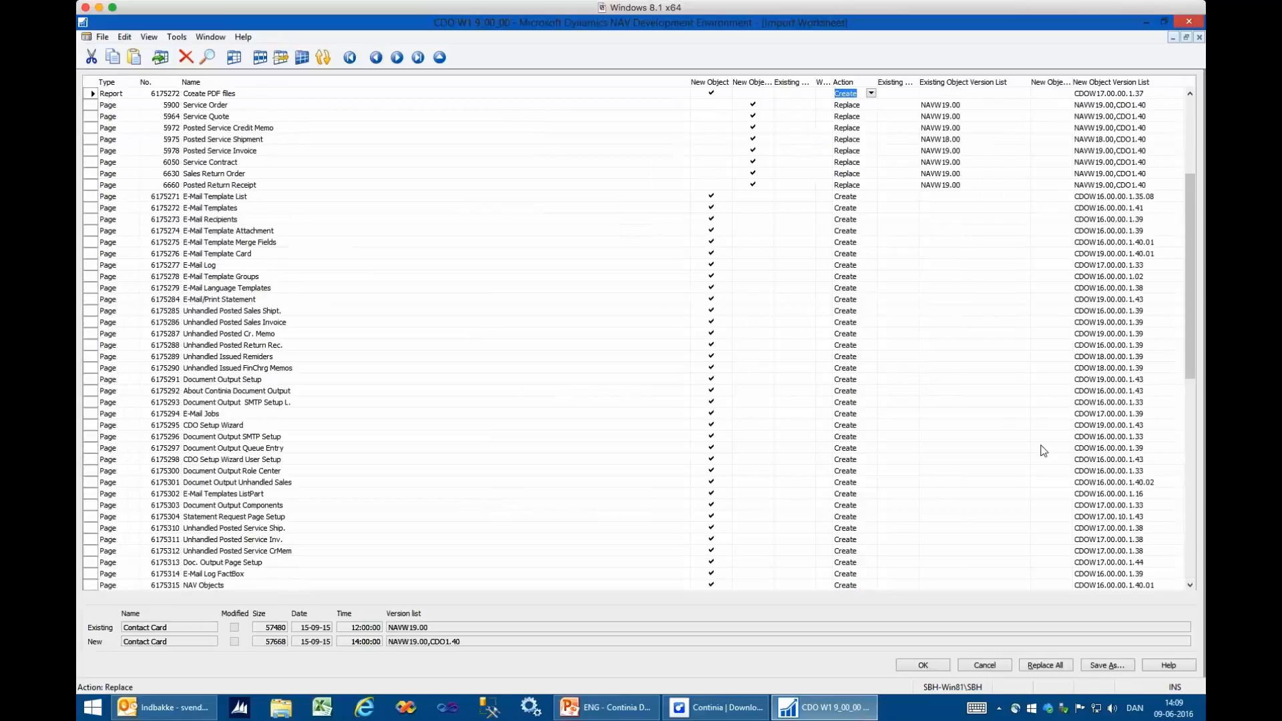
scroll(1044, 451, "up", 10)
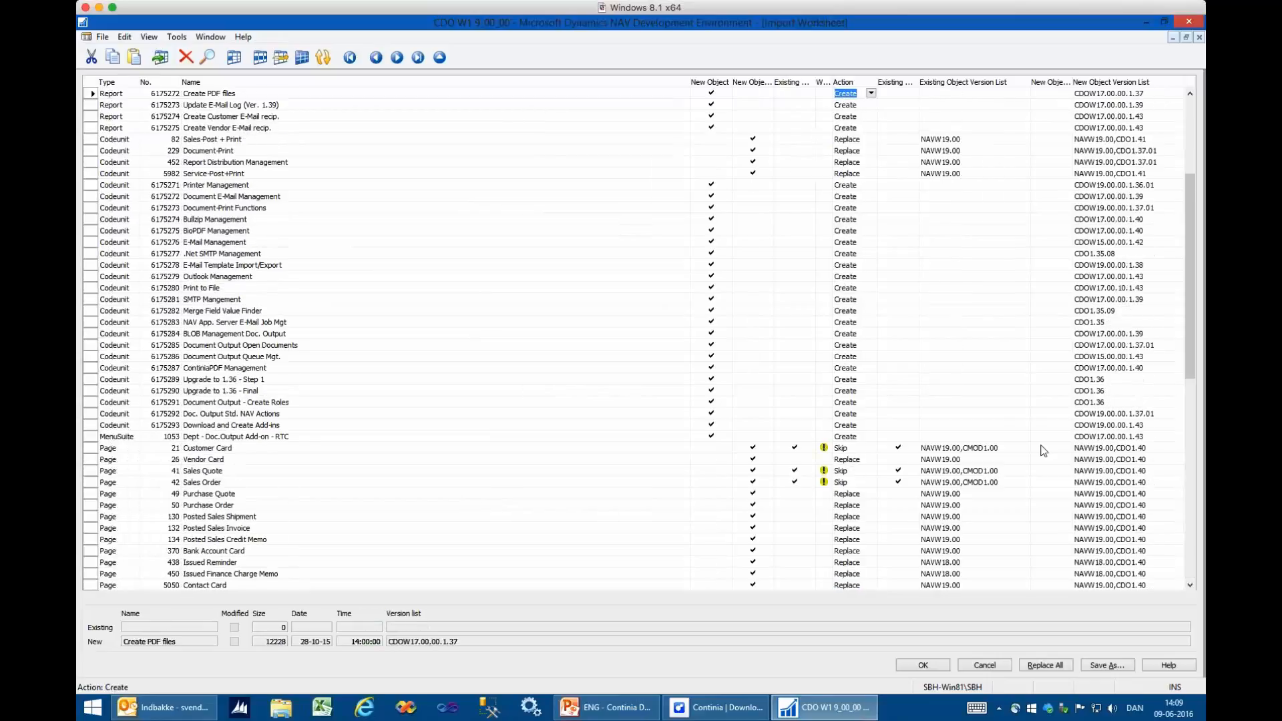
left_click(923, 665)
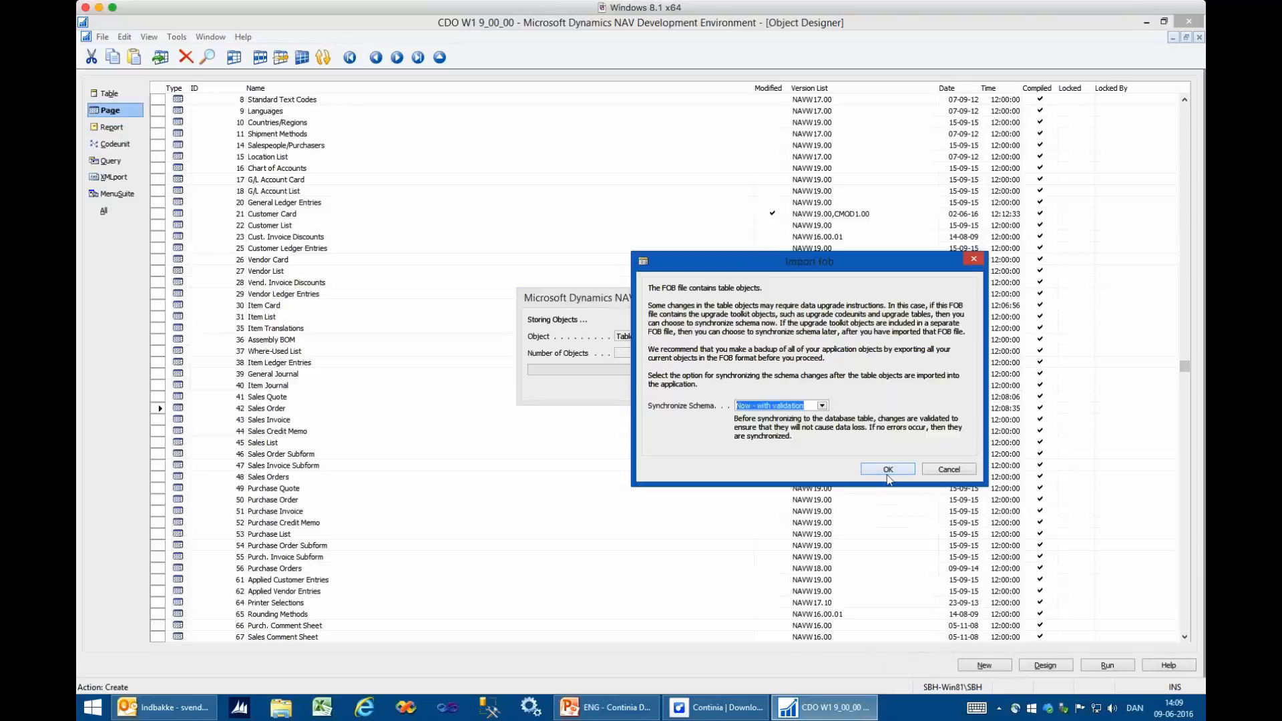
left_click(888, 470)
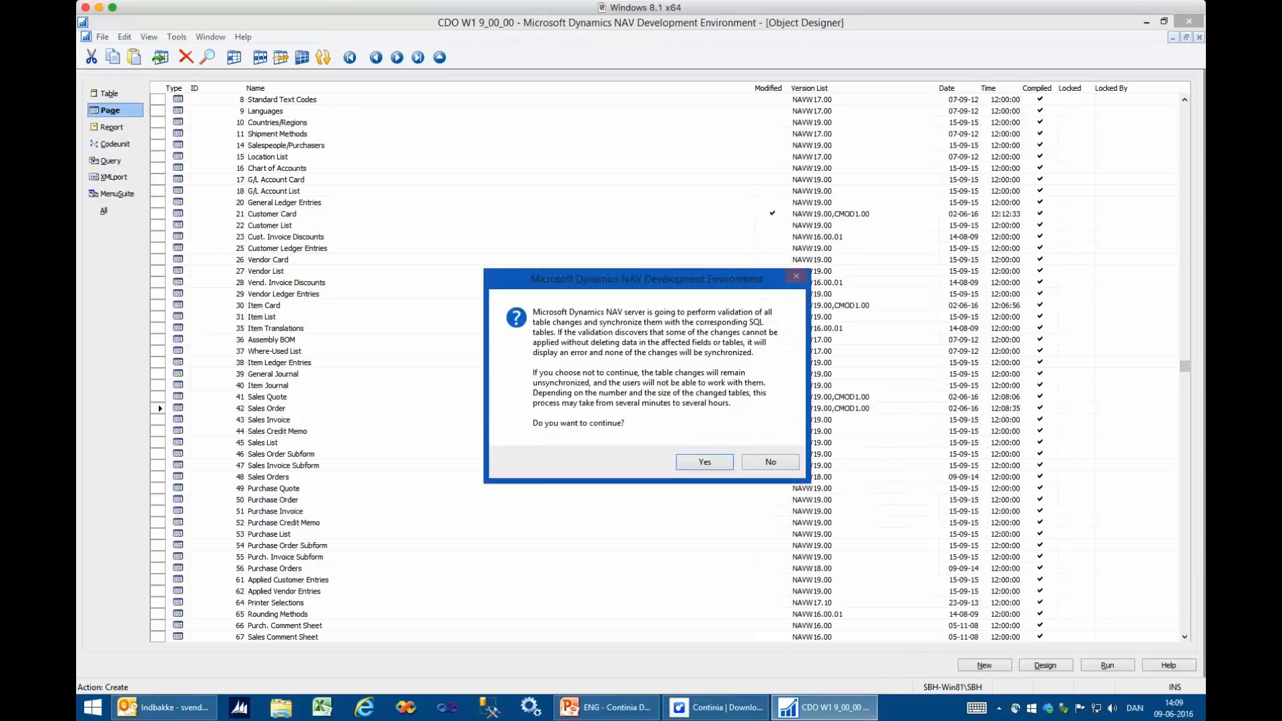
left_click(705, 461)
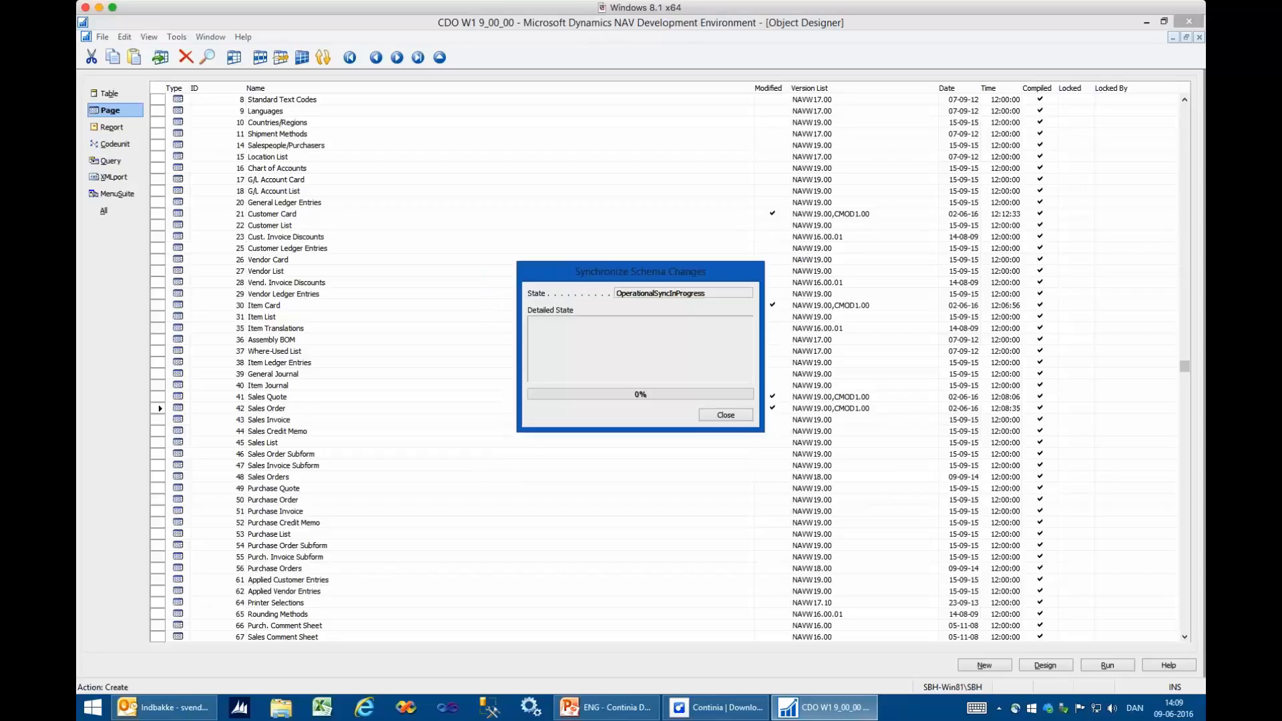
left_click(723, 415)
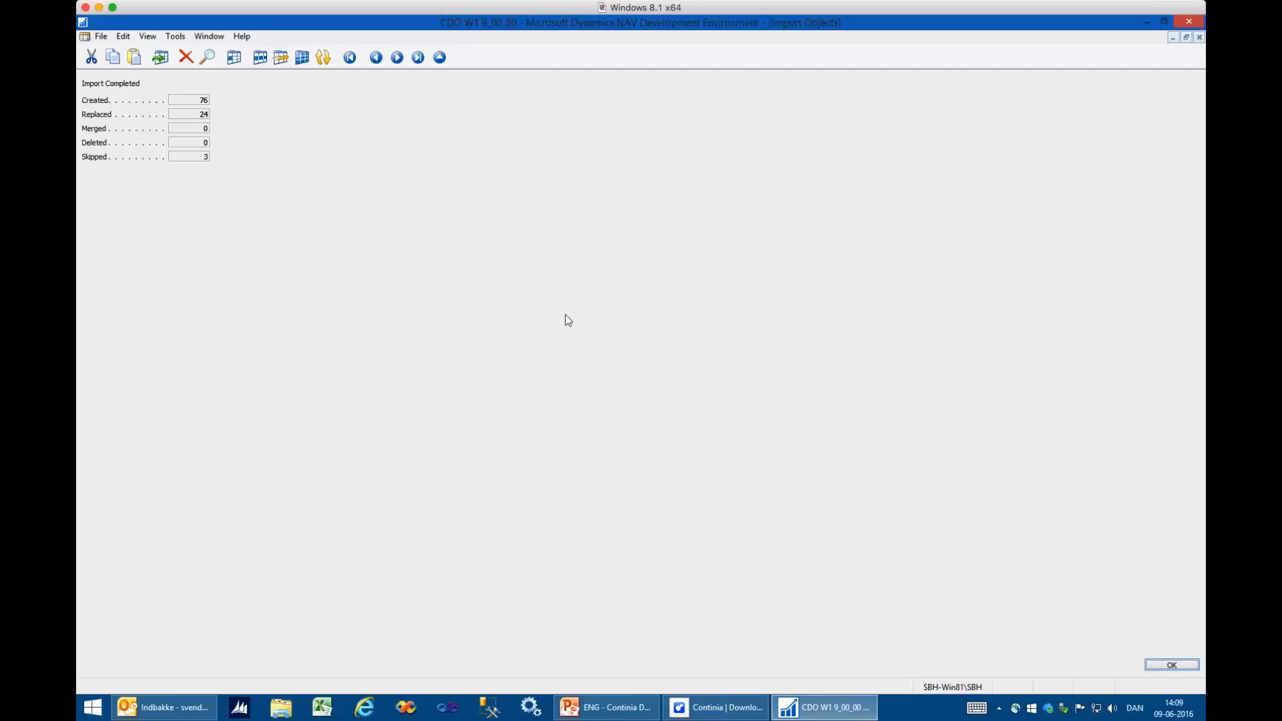
left_click(1172, 666)
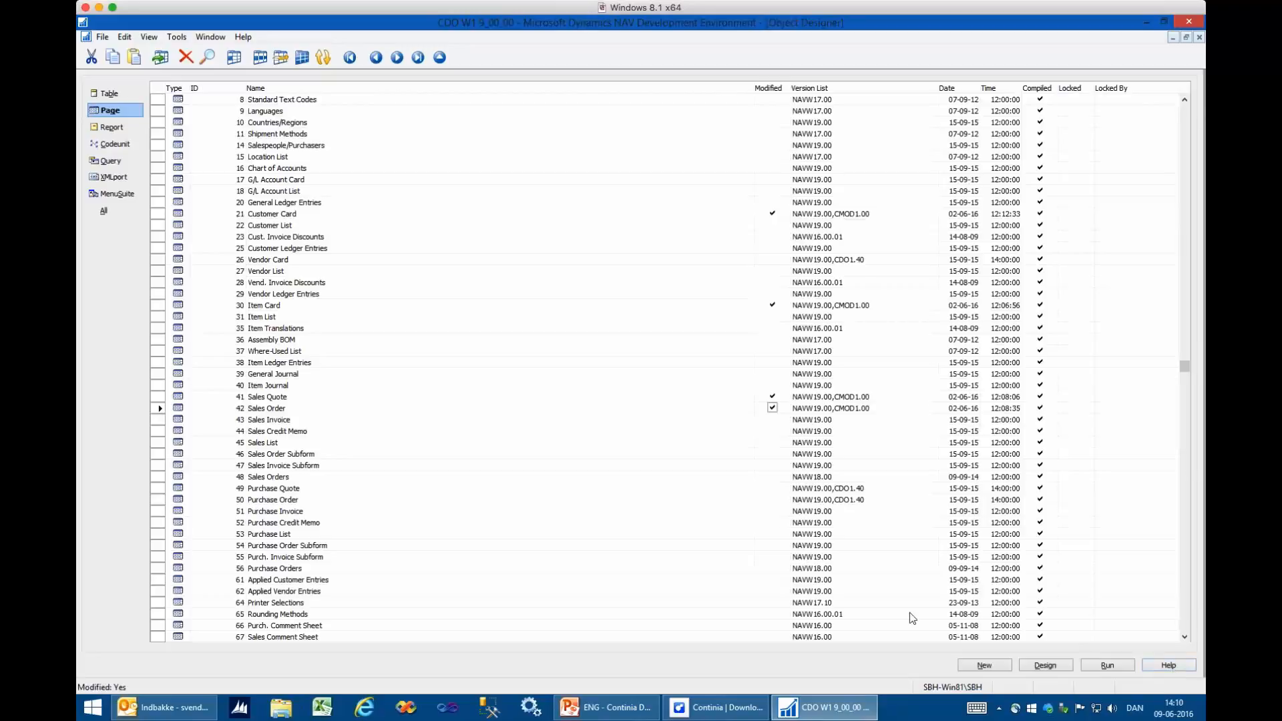
- Switch to the Microsoft Dynamics NAV client and go to Departments/Administration/Application Setup/Document Output
left_click(1150, 24)
left_click(408, 318)
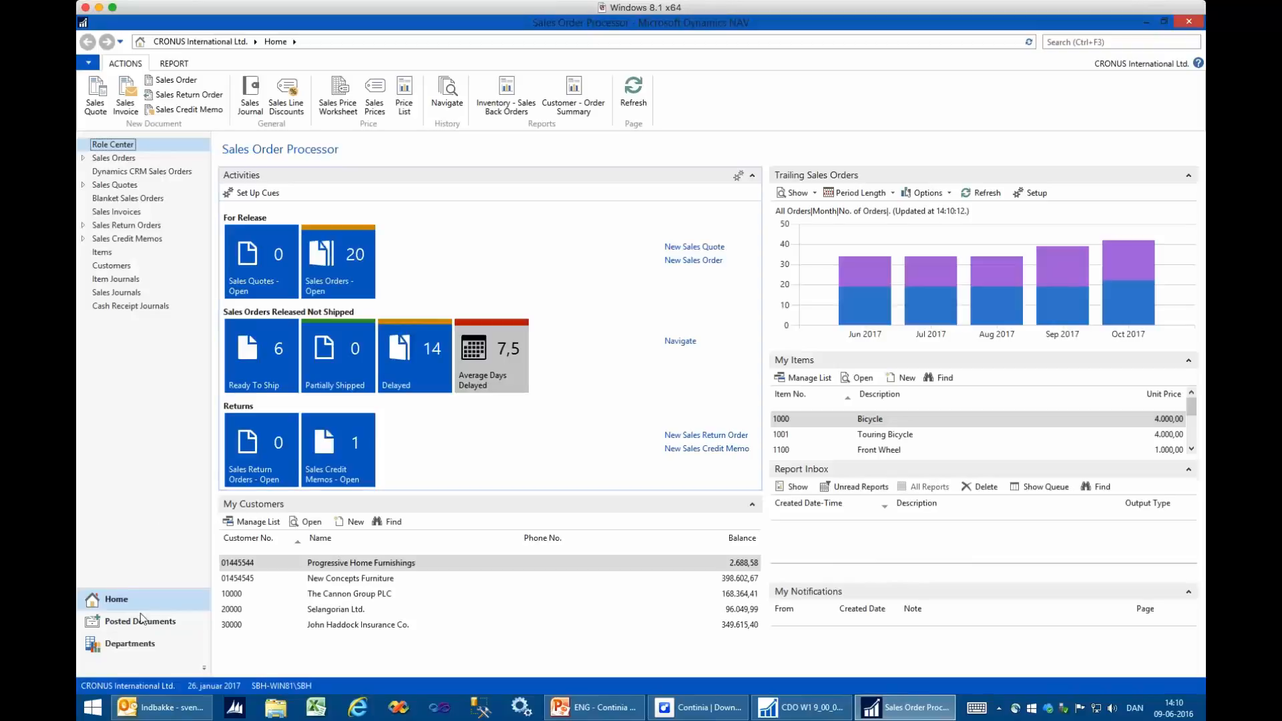
left_click(130, 643)
left_click(138, 222)
left_click(147, 246)
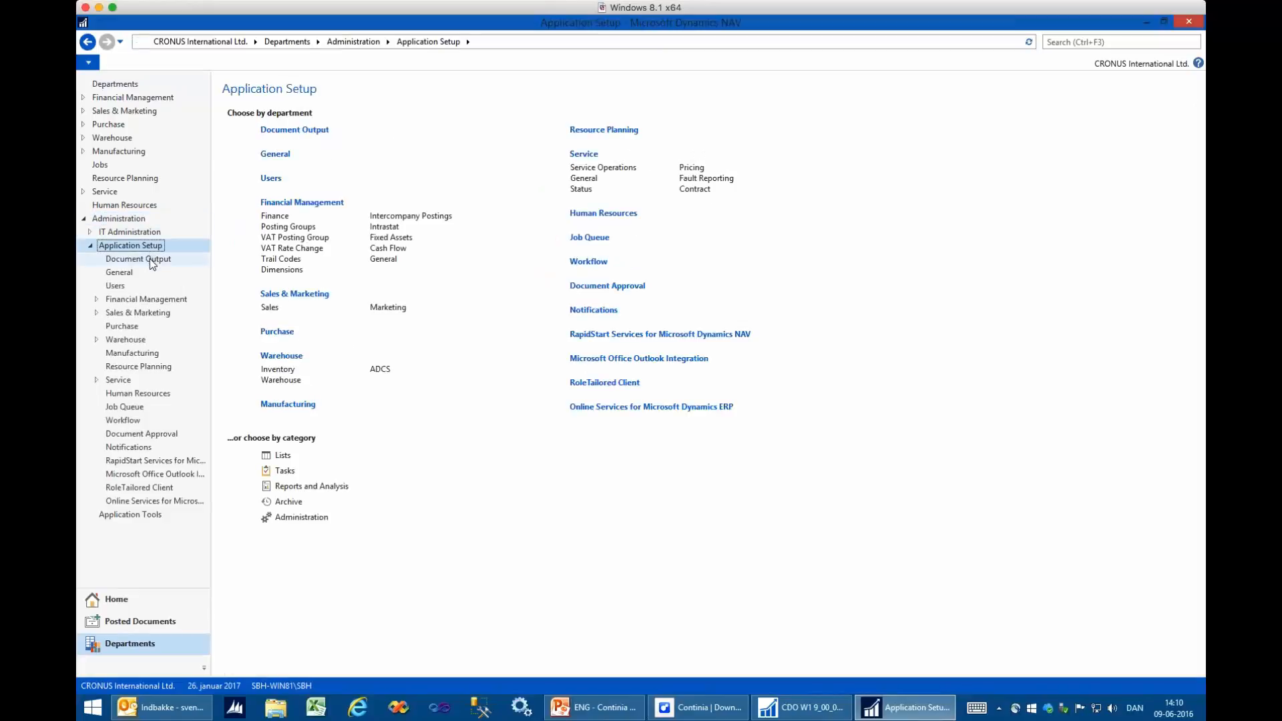
left_click(150, 260)
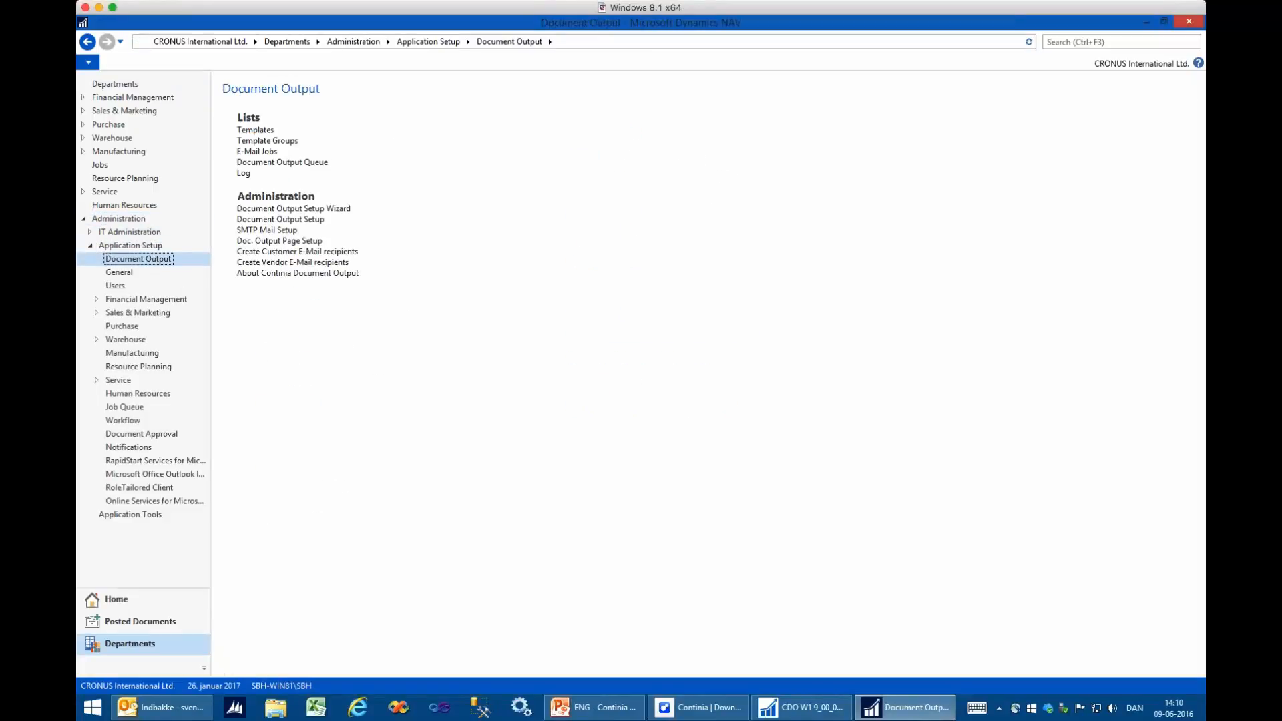
- Open Doc. Output Page Setup, enlarge its window and download the XML page definitions
left_click(282, 242)
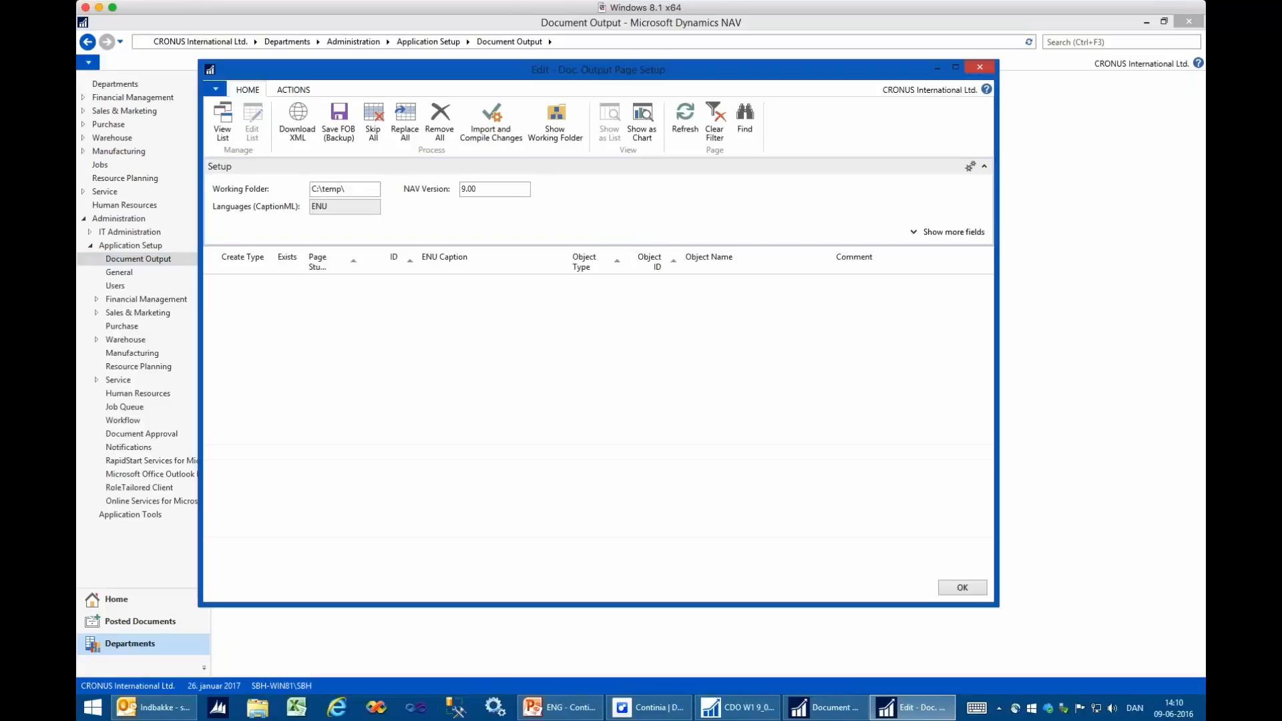
left_click_drag(441, 604, 433, 655)
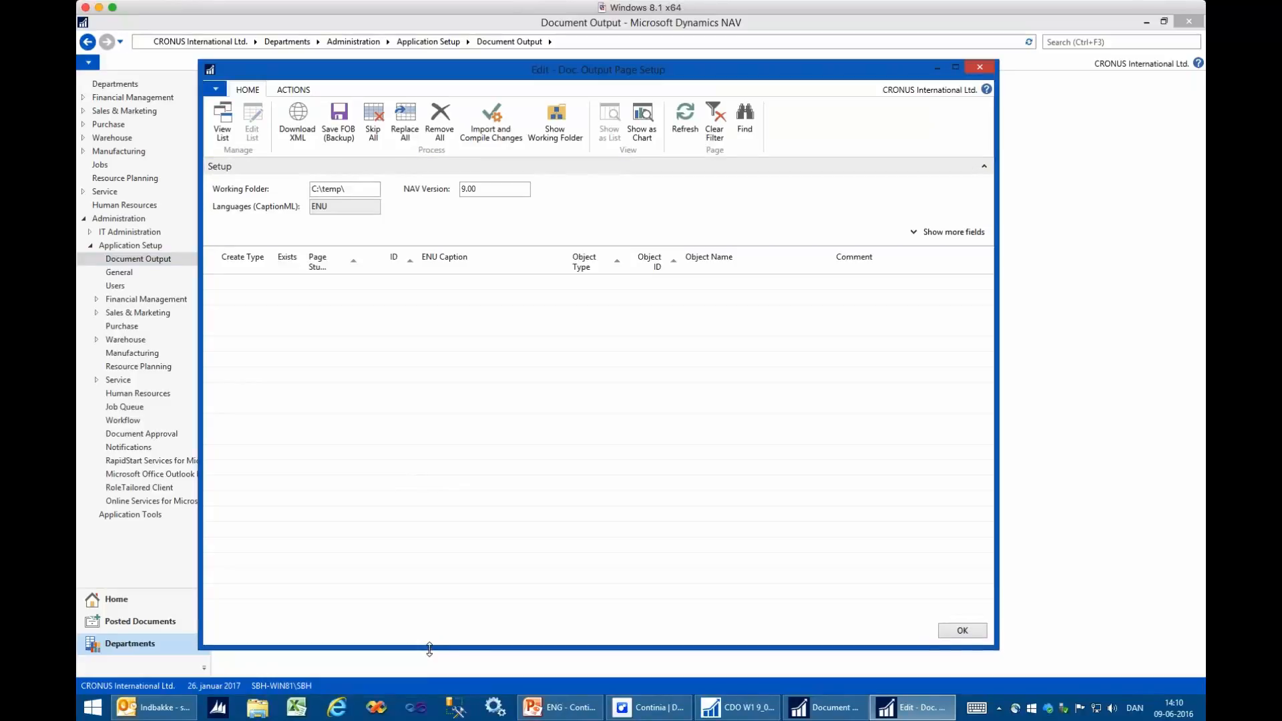
left_click(298, 119)
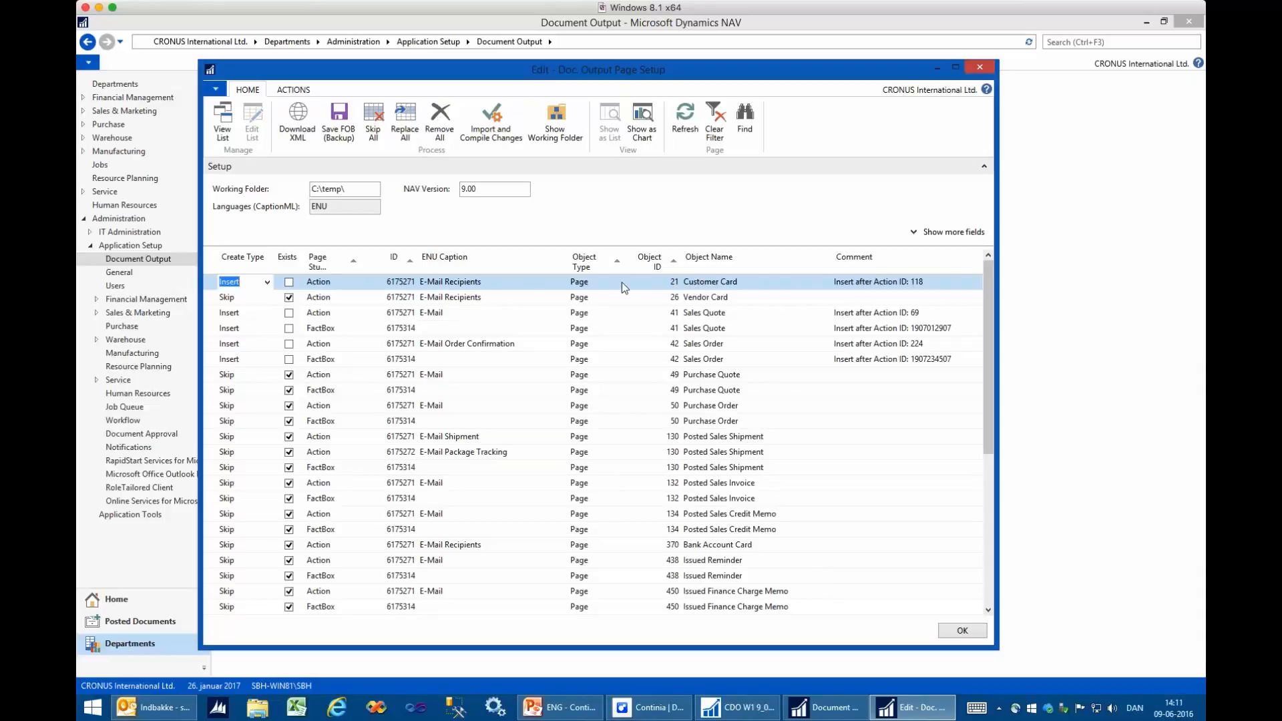
- Examine the Action and FactBox lines for the Sales Quote and Sales Order pages
left_click(675, 313)
key("Left")
key("Left")
key("Left")
key("Down")
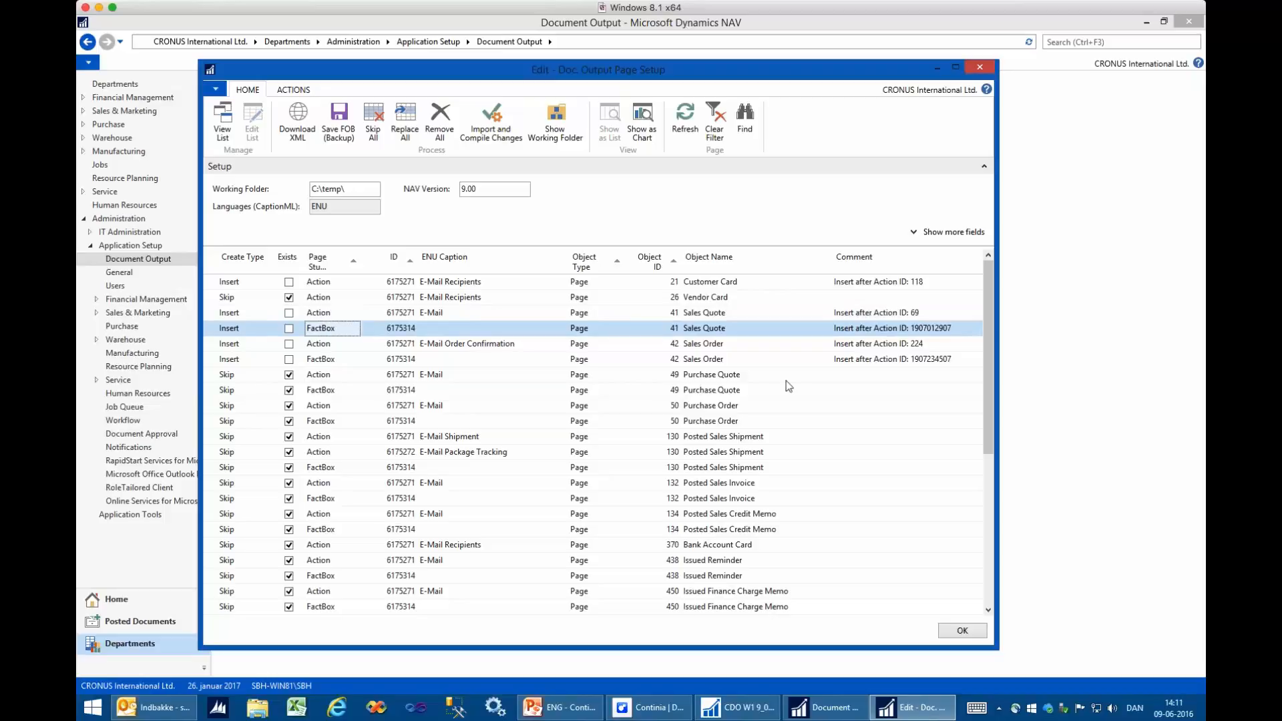
key("Down")
key("Right")
key("Right")
key("Left")
- Compare the create types of the Sales Quote and Sales Order lines with those of the purchase document lines
key("Left")
key("Down")
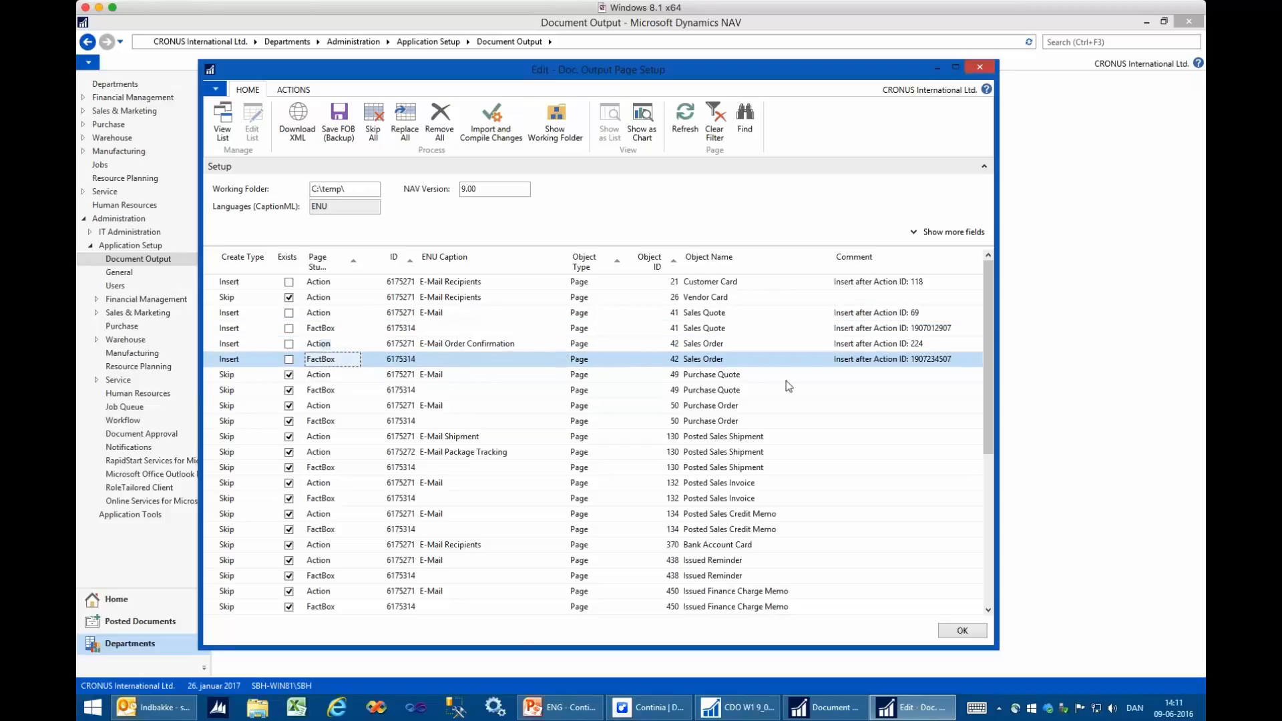
key("Left")
key("Down")
key("Down")
key("Down")
key("Down")
key("Up")
key("Up")
key("Up")
- Examine the create types of the lines from Sales Quote down to the purchase and posted documents and back up to Vendor Card
key("Up")
key("Up")
key("Up")
key("Up")
key("Up")
key("Up")
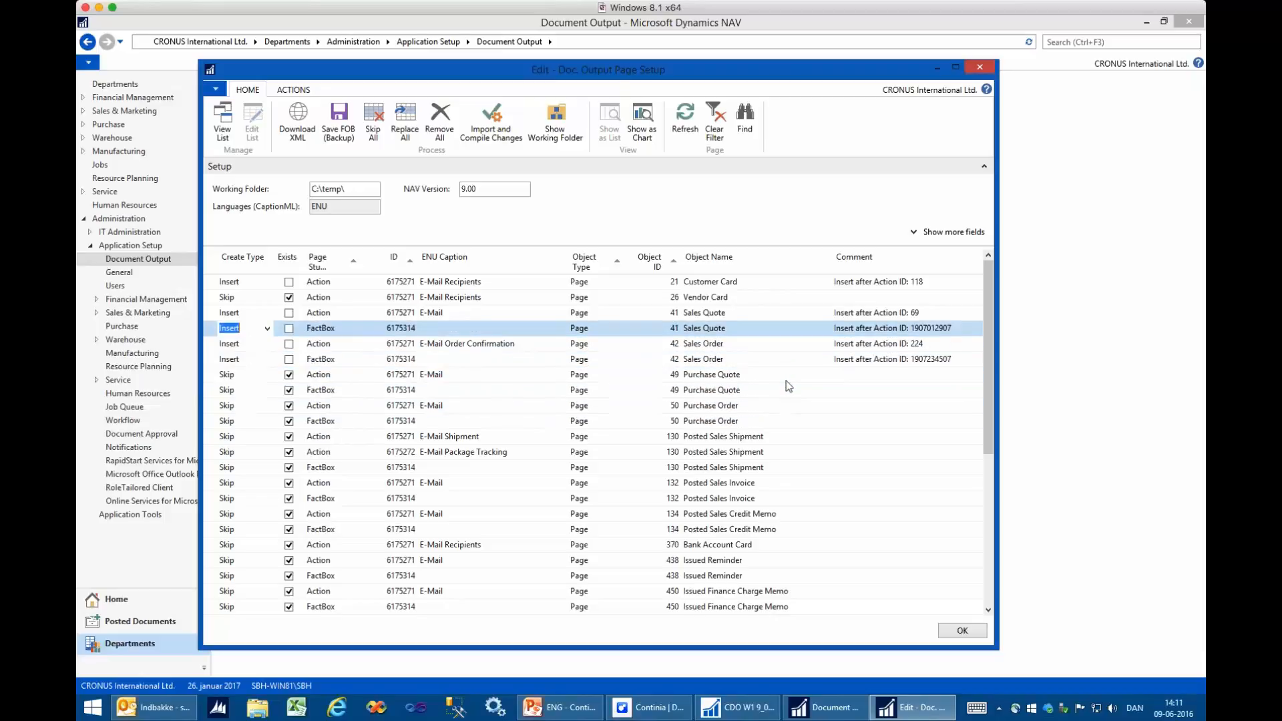
key("Down")
key("Down")
key("Down")
key("Down")
key("Down")
key("Down")
key("Up")
key("Up")
key("Up")
key("Up")
key("Up")
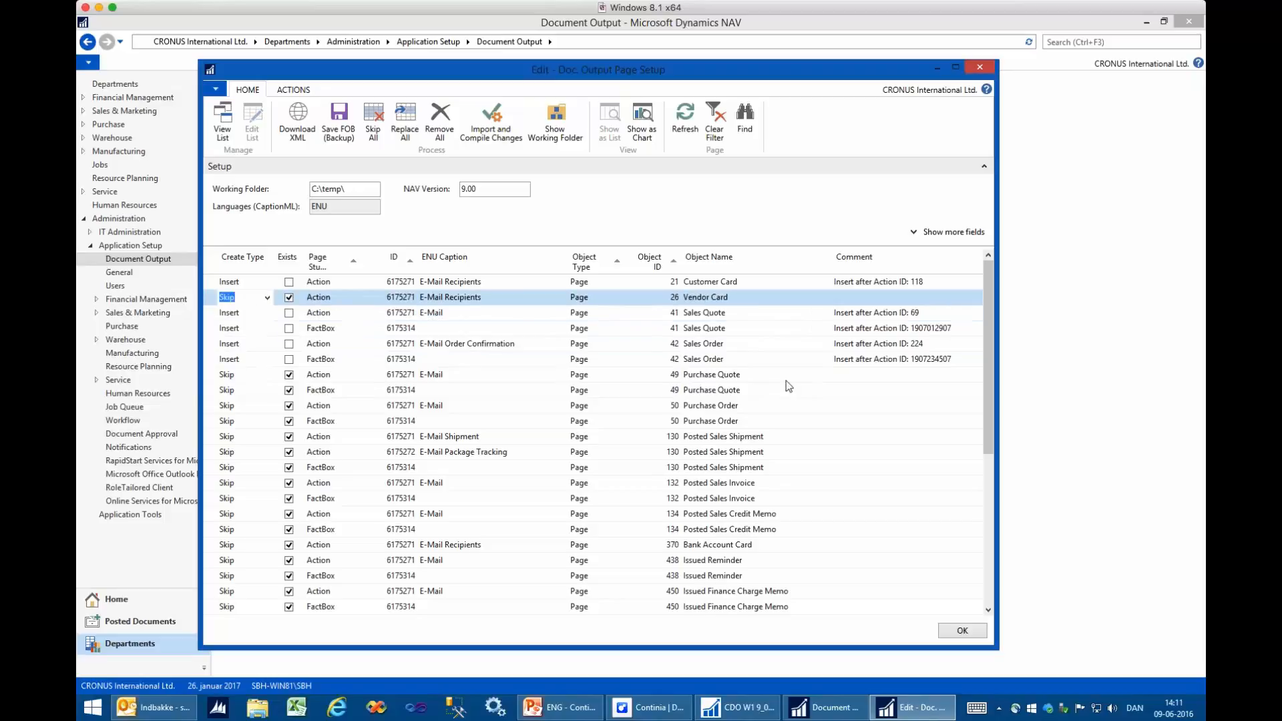
- Import and compile the page changes, and close Doc. Output Page Setup
left_click(496, 121)
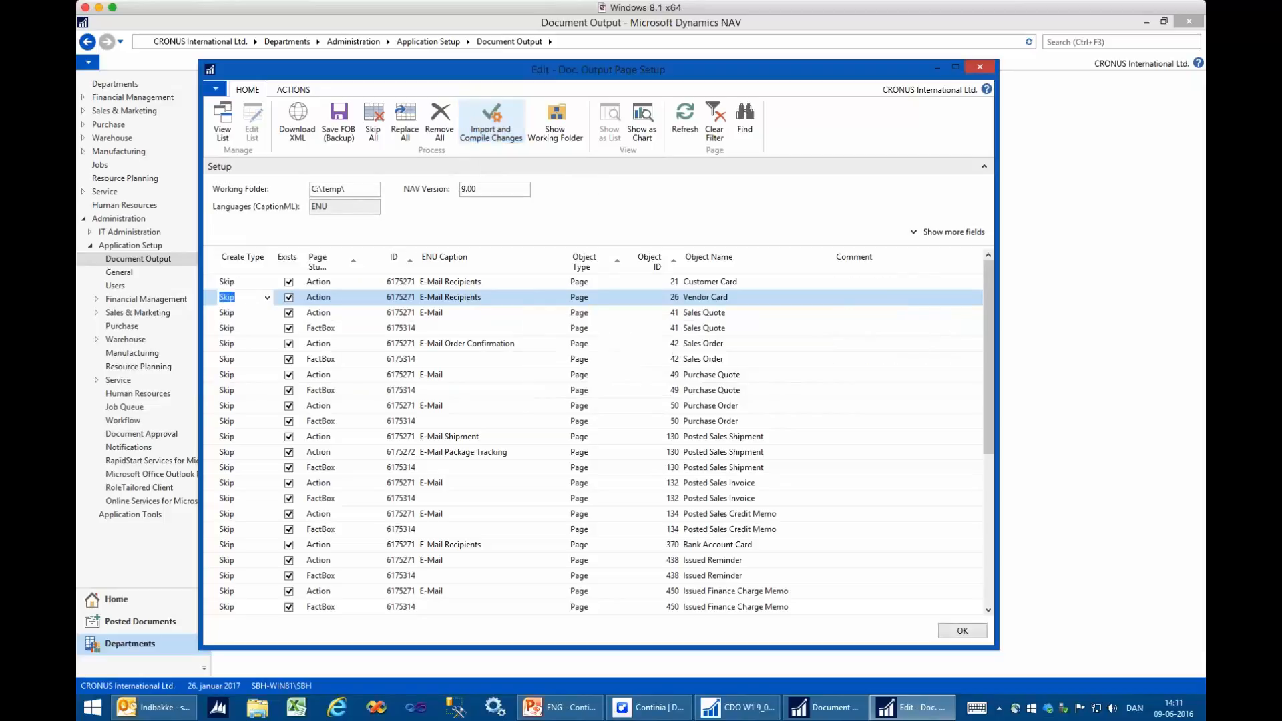
left_click(972, 629)
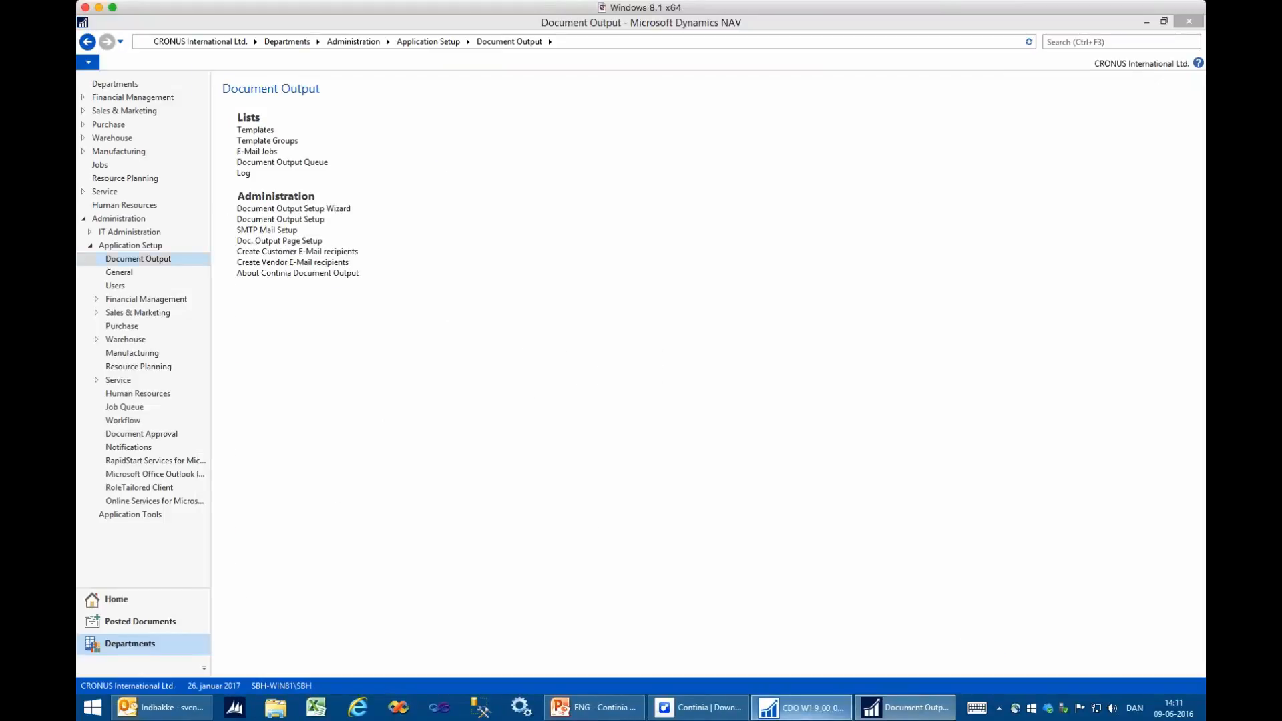
- Switch to the NAV Development Environment, reload the Object Designer's page list and check the Customer Card's Version List
left_click(801, 708)
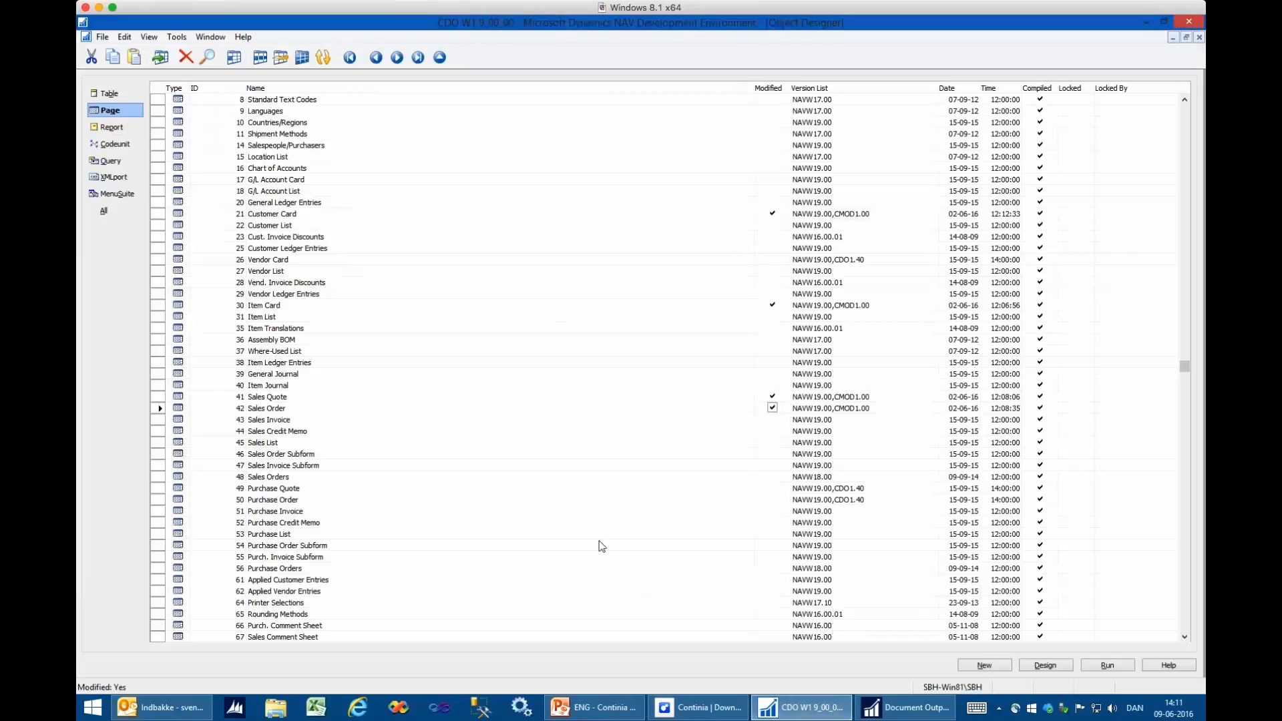
key("Escape")
key("shift+F12")
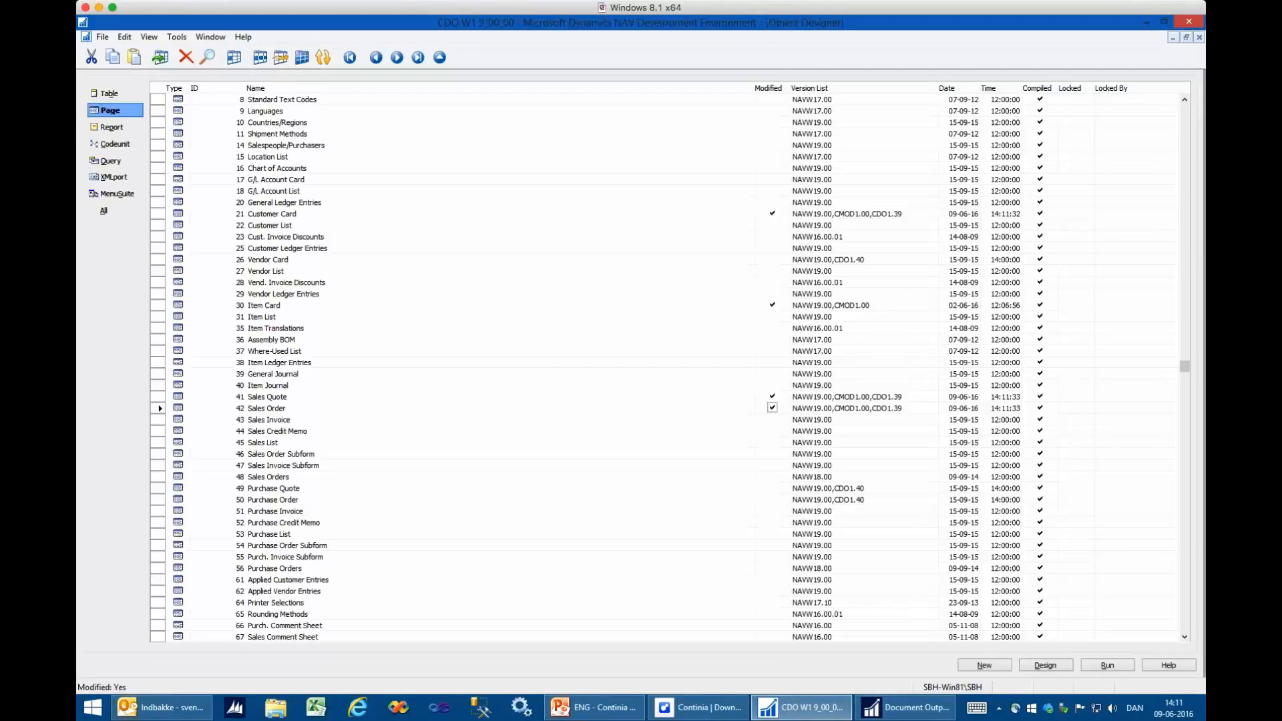
left_click(438, 215)
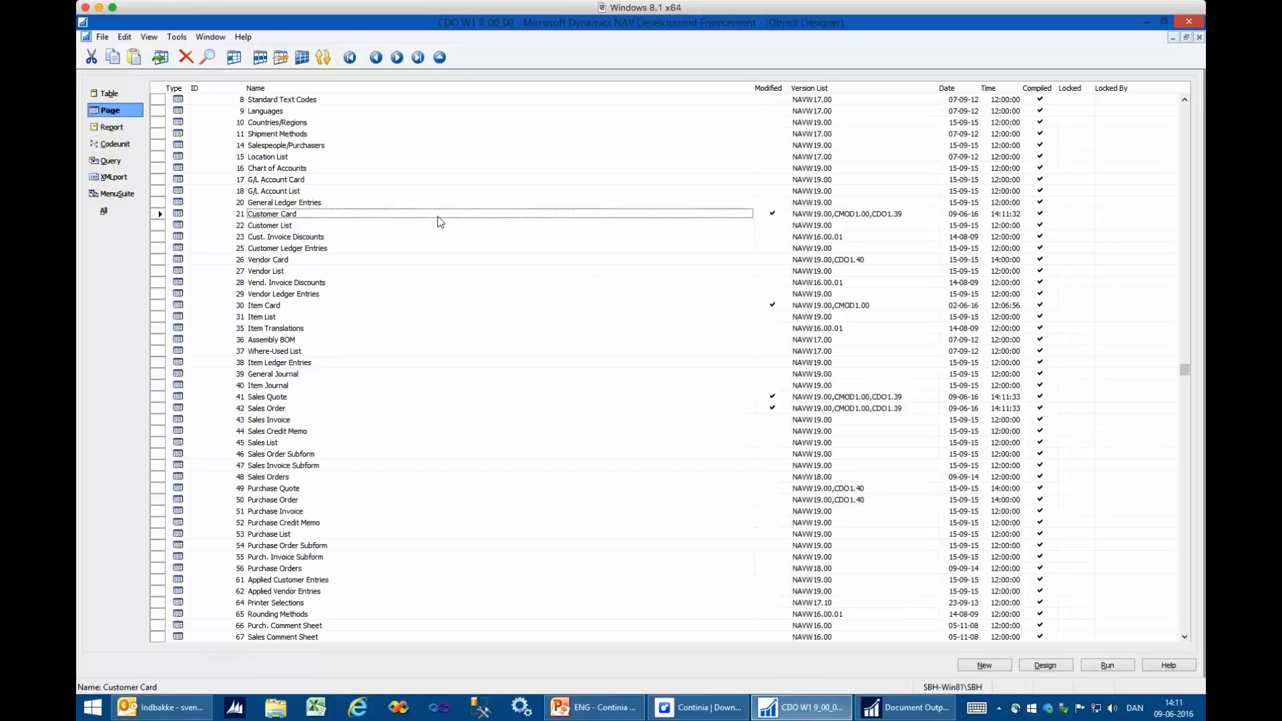
key("Tab")
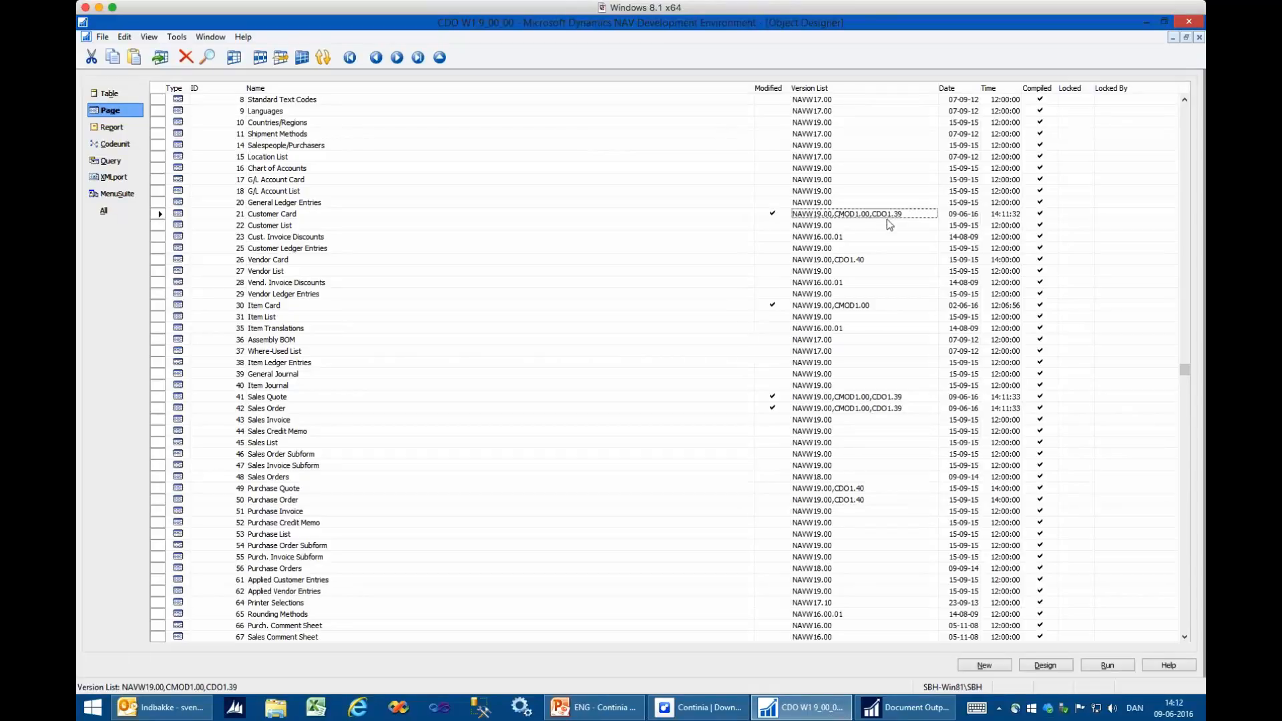
- Open the Customer Card page in design, examine its E-Mail Recipients action's name and caption, and close the designers
left_click(1047, 666)
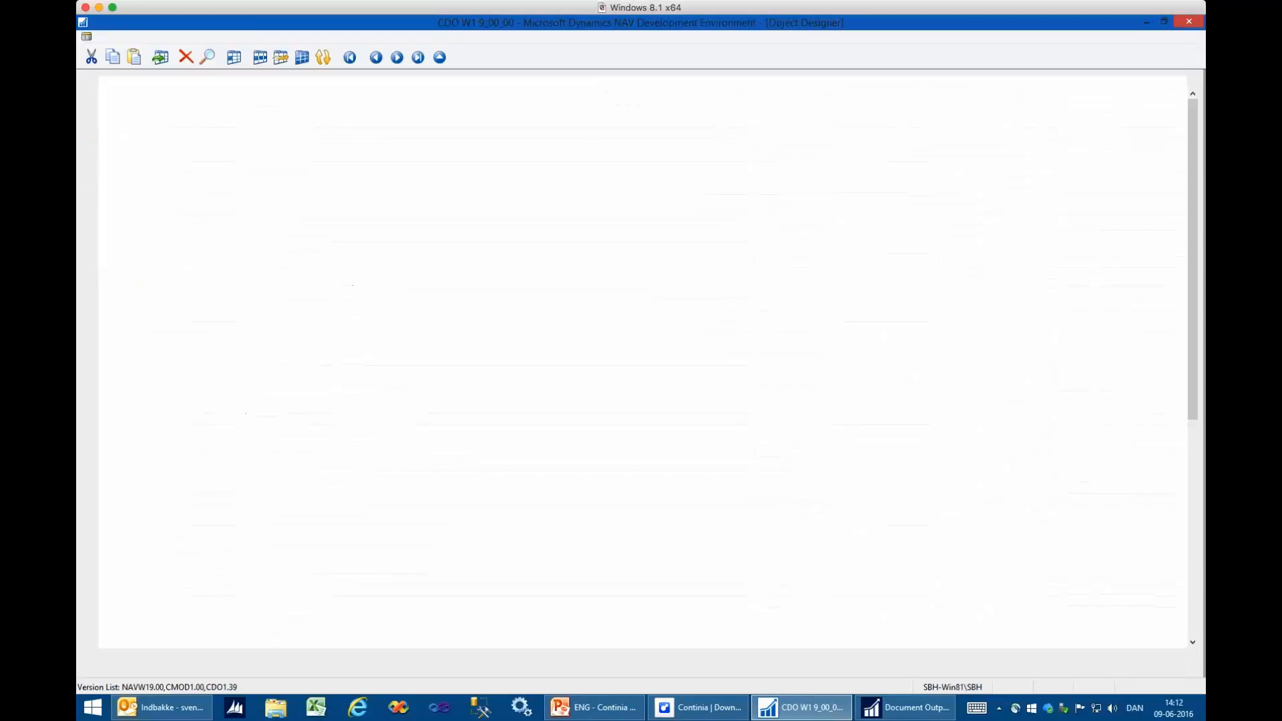
key("alt+v")
key("a")
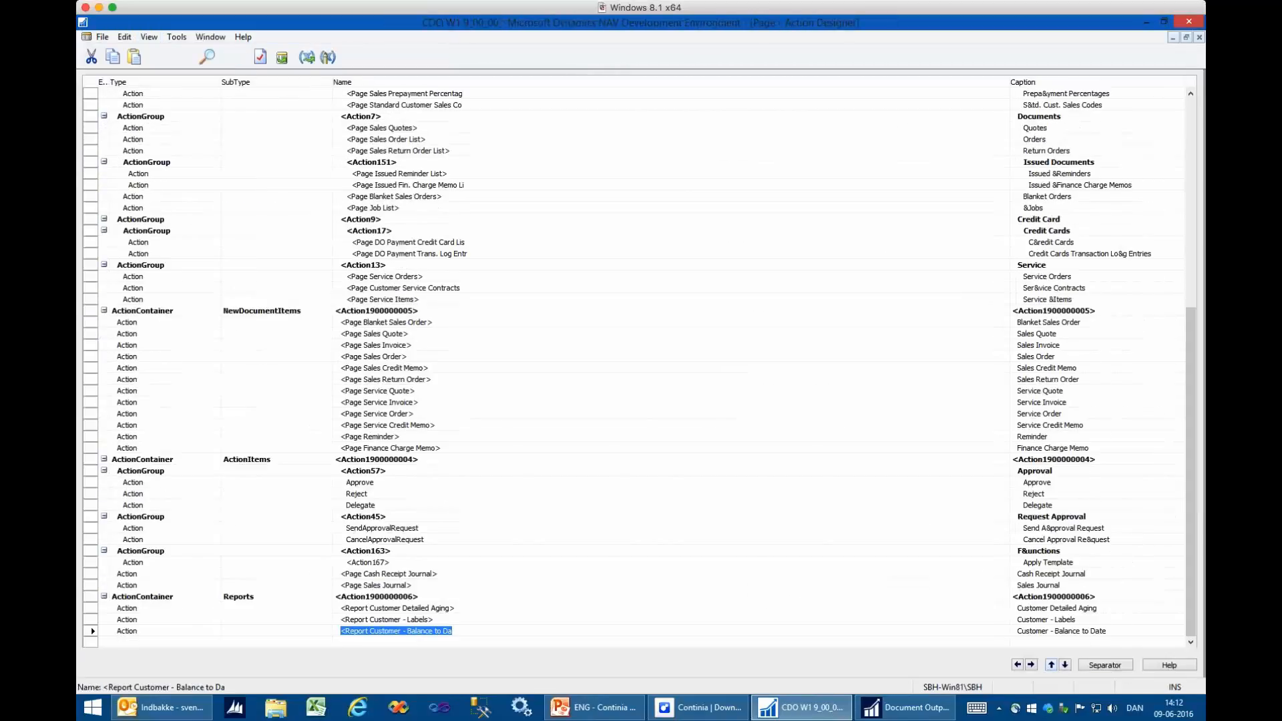
key("ctrl+Home")
key("Down")
key("Down")
key("Down")
key("Down")
key("Down")
key("Down")
key("Down")
key("Down")
key("Down")
key("Down")
key("Down")
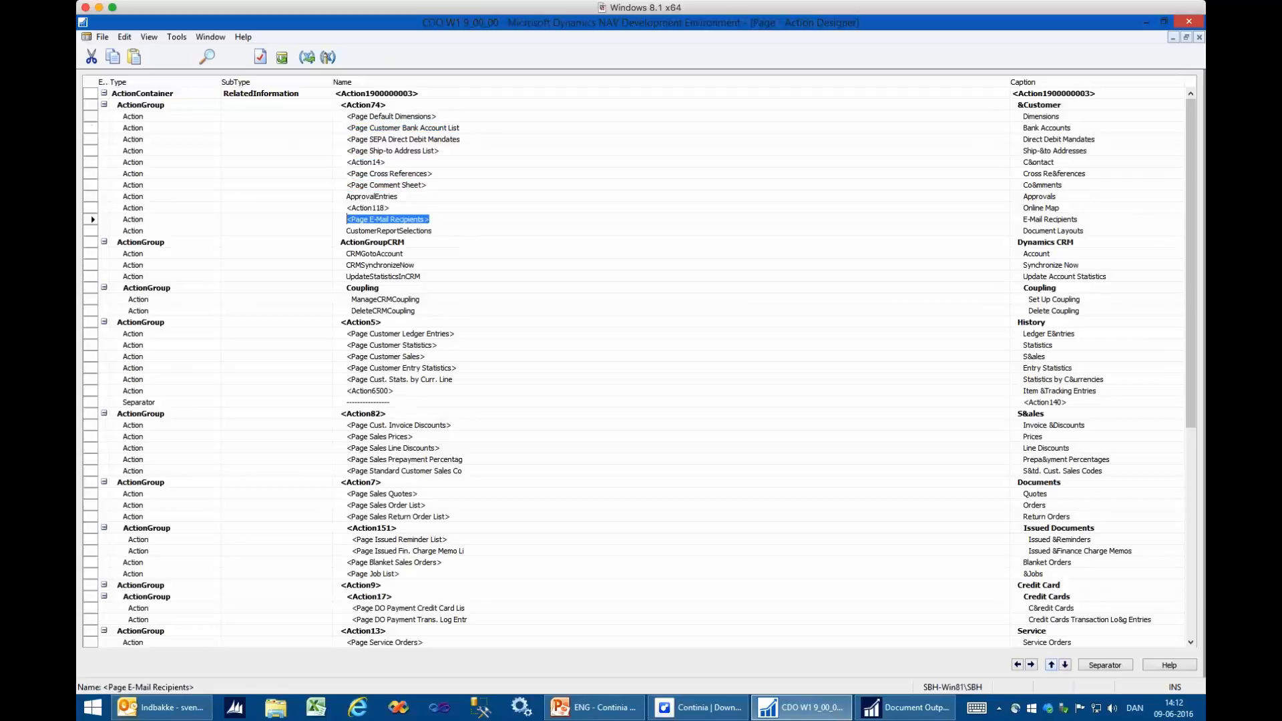
key("Tab")
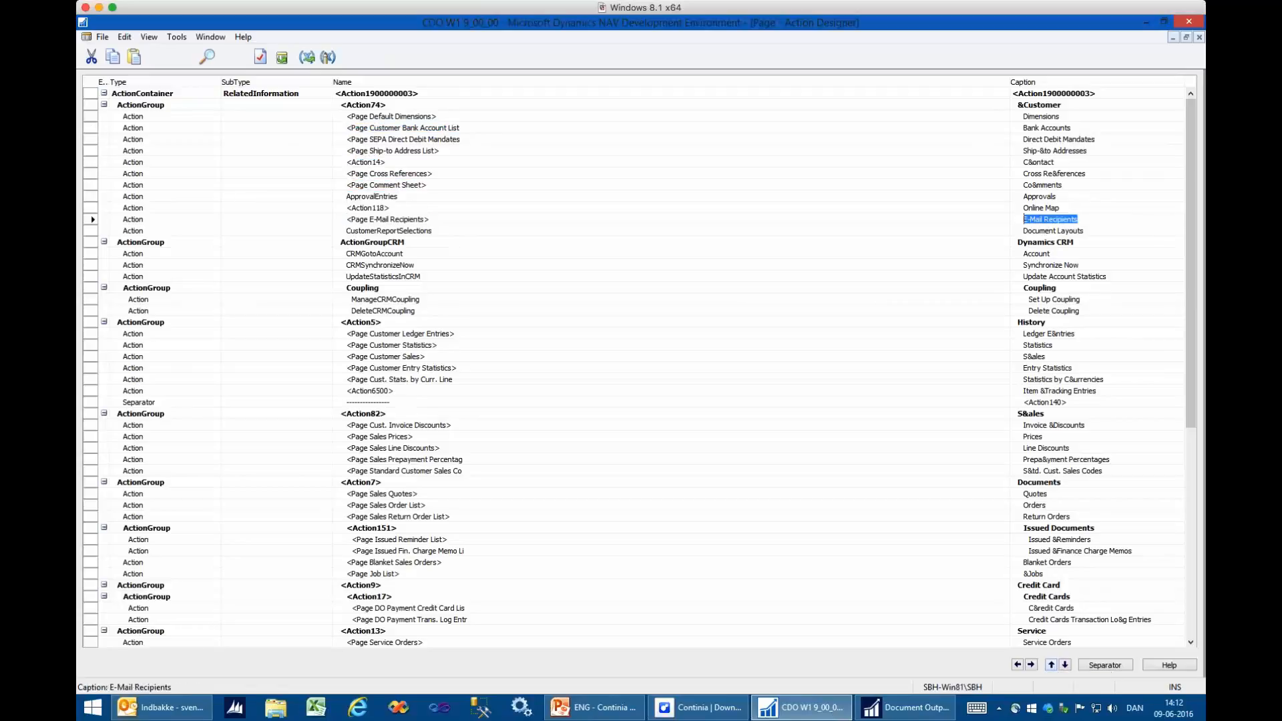
key("shift+Tab")
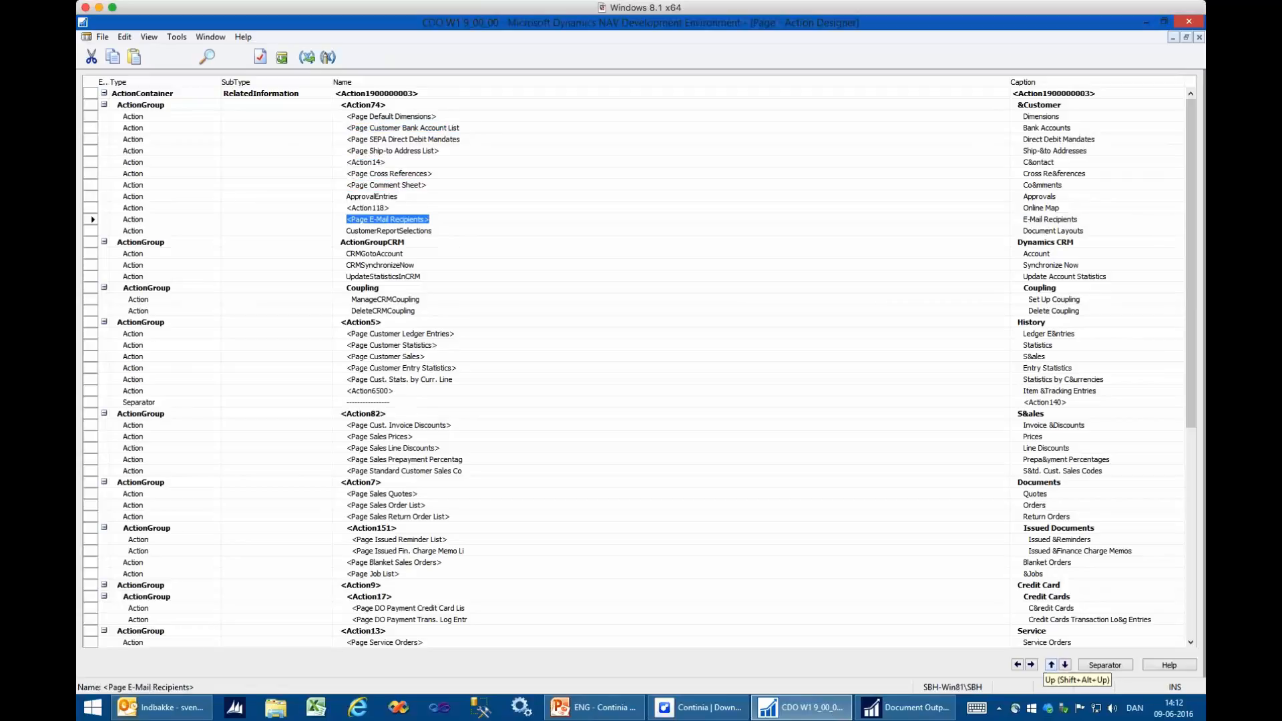
key("Tab")
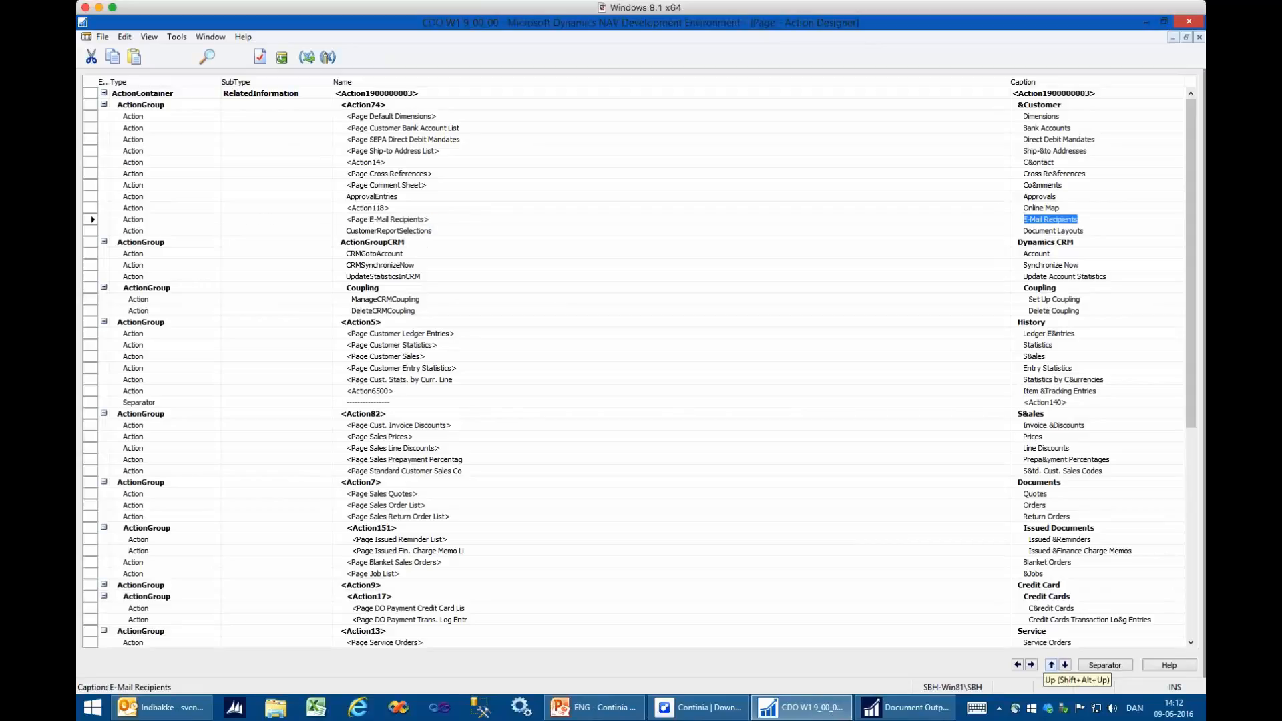
key("Escape")
key("Escape")
- Open the Sales Quote page in design and examine the E-Mail action (Action6175271) among its page actions
key("Down")
key("Down")
key("Down")
key("Down")
key("Down")
key("Down")
key("Down")
key("Down")
key("Down")
key("Down")
key("Down")
key("Down")
key("Down")
key("Down")
key("Down")
key("Down")
key("Left")
key("Left")
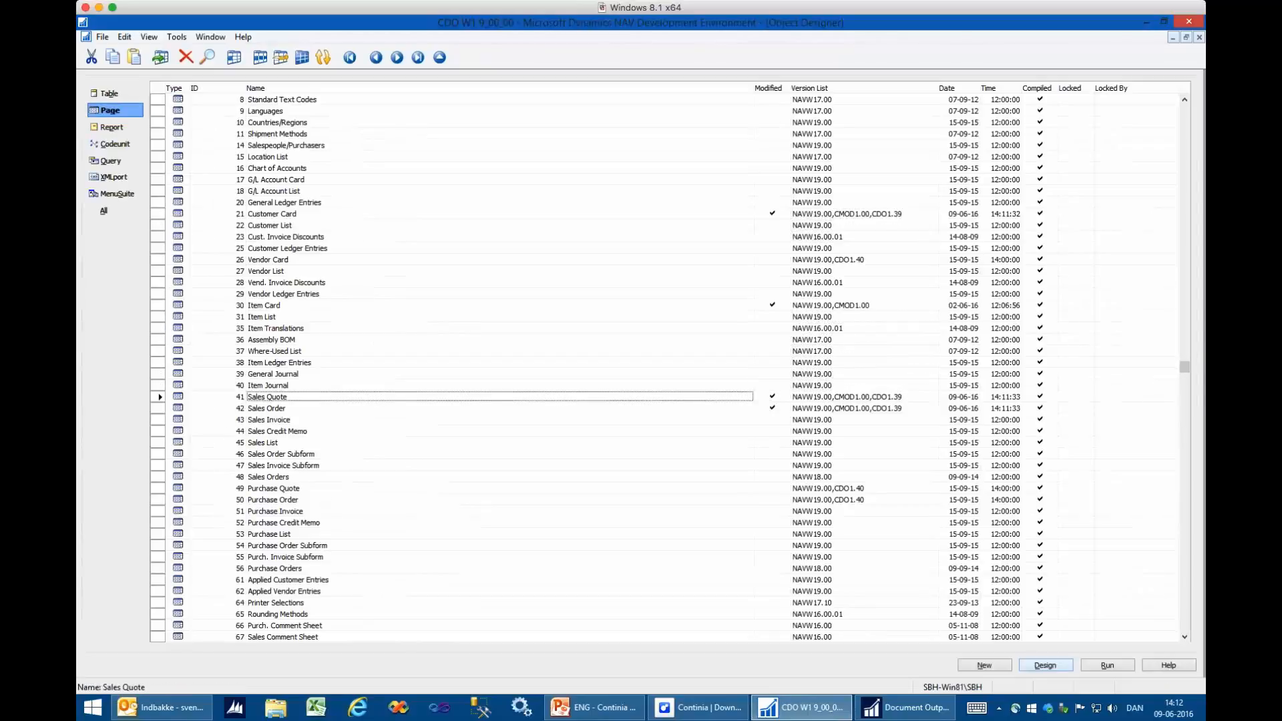
key("alt+d")
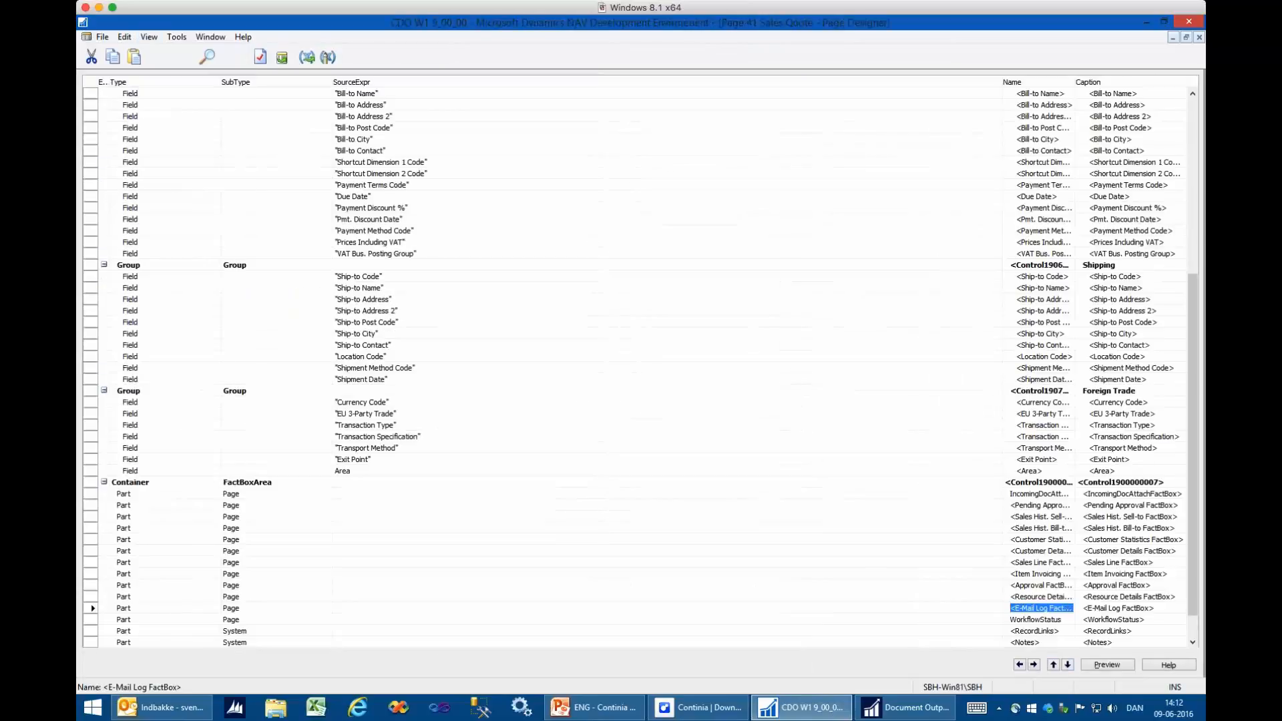
key("ctrl+alt+F4")
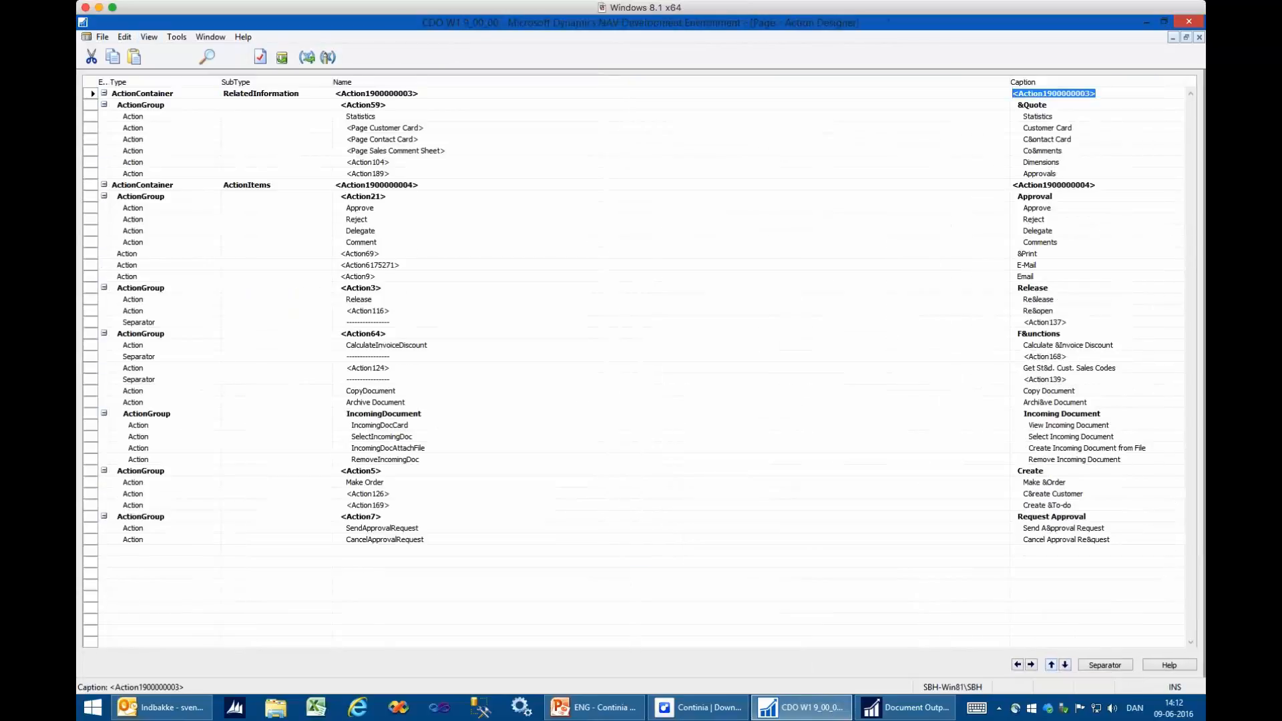
key("Down")
key("Down")
key("Down")
key("Down")
key("Down")
key("Down")
key("Down")
key("Down")
key("Down")
key("Down")
key("Down")
key("Down")
key("Down")
key("Down")
key("Down")
key("Left")
key("Left")
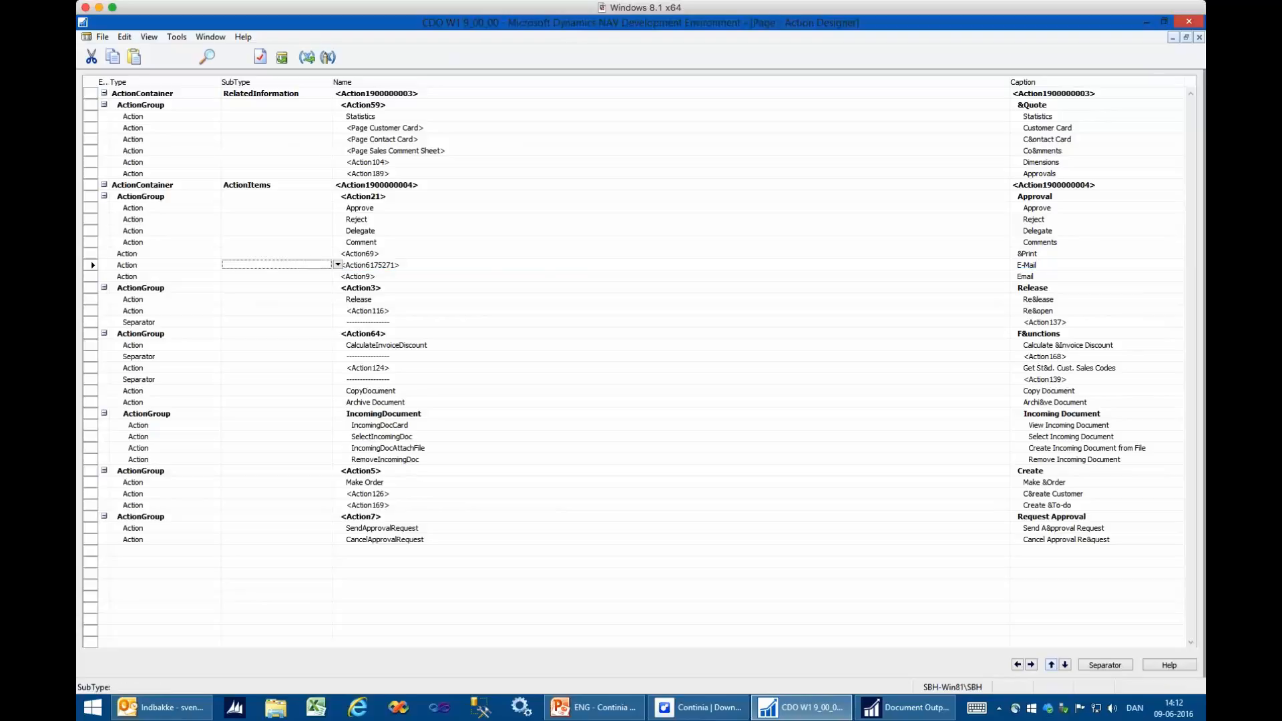
key("Right")
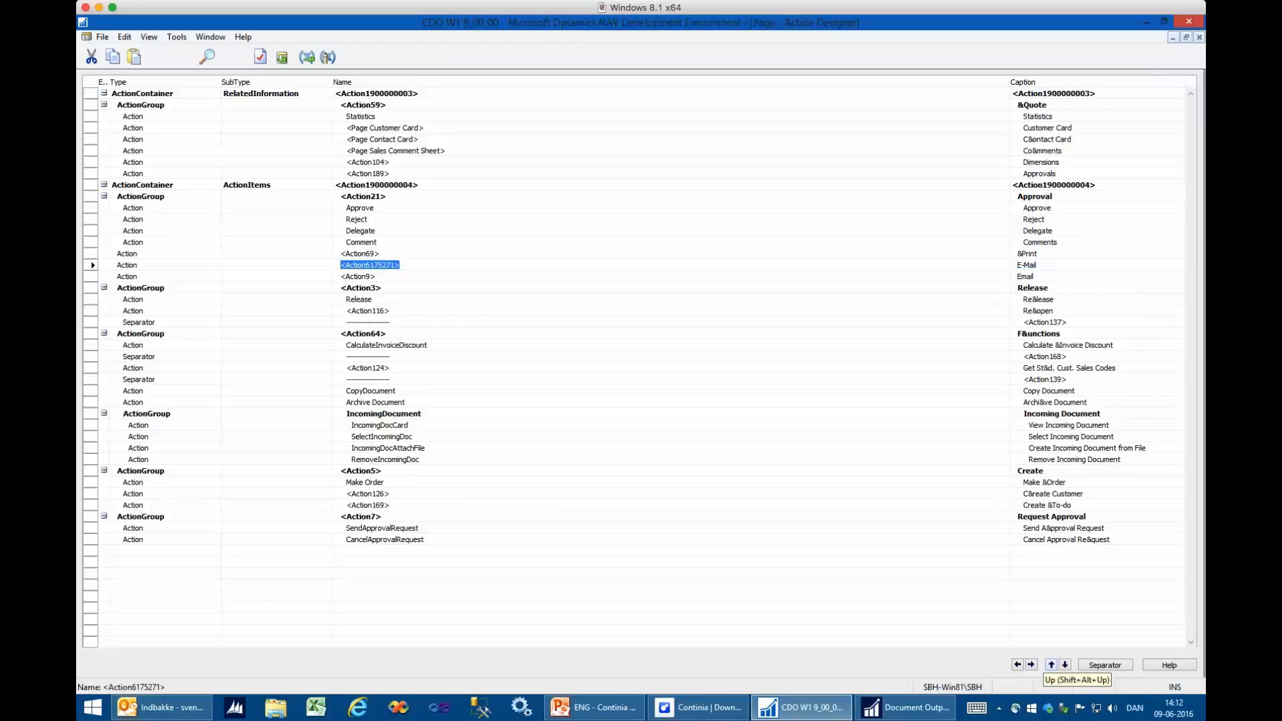
key("Escape")
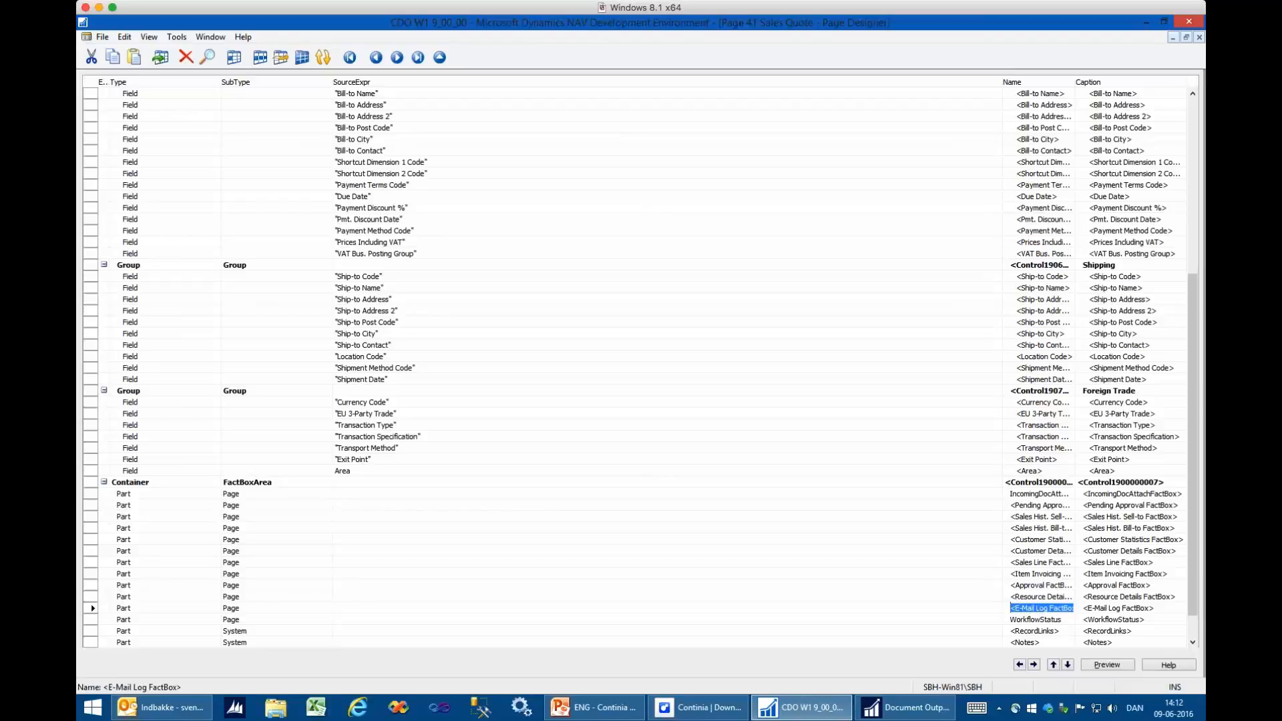
- Examine the E-Mail Log FactBox part in the Sales Quote's FactBoxArea container and close the Page Designer
key("Down")
key("Down")
key("Down")
key("Down")
key("Up")
key("Up")
key("Up")
key("Up")
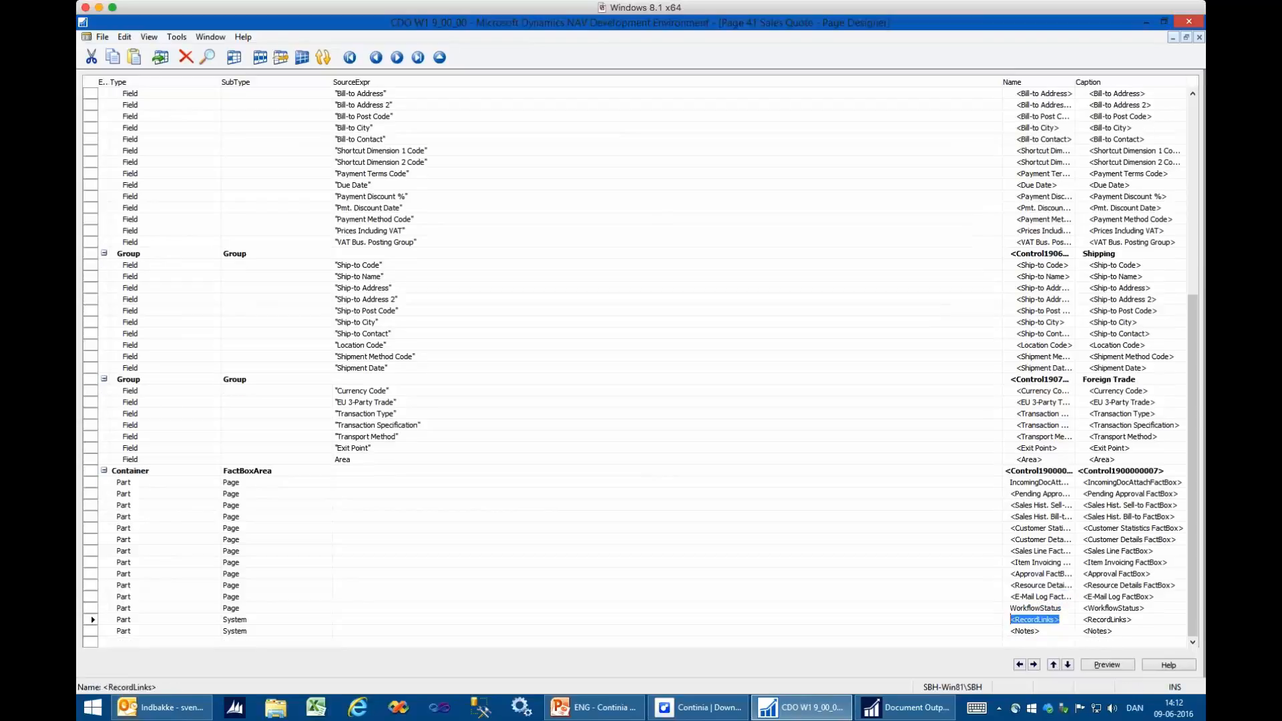
key("Up")
key("Escape")
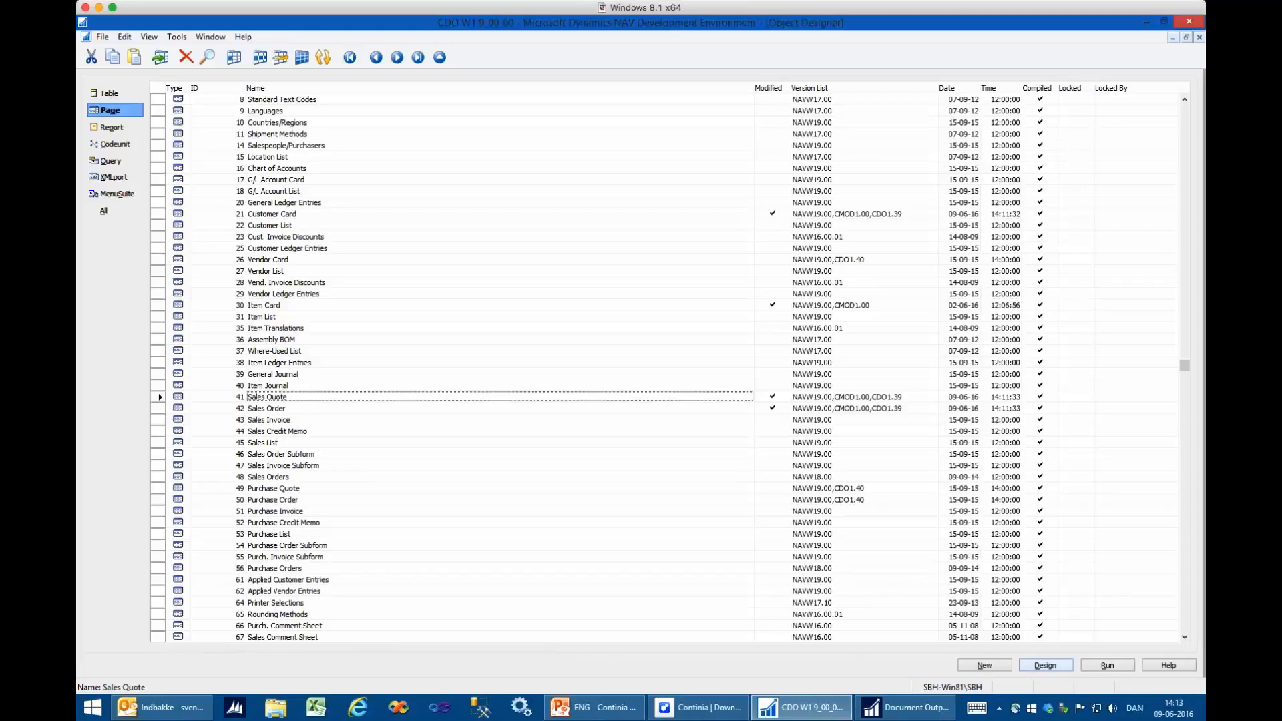
- List the codeunits and search their Version List for entries beginning with "cd"
key("alt+c")
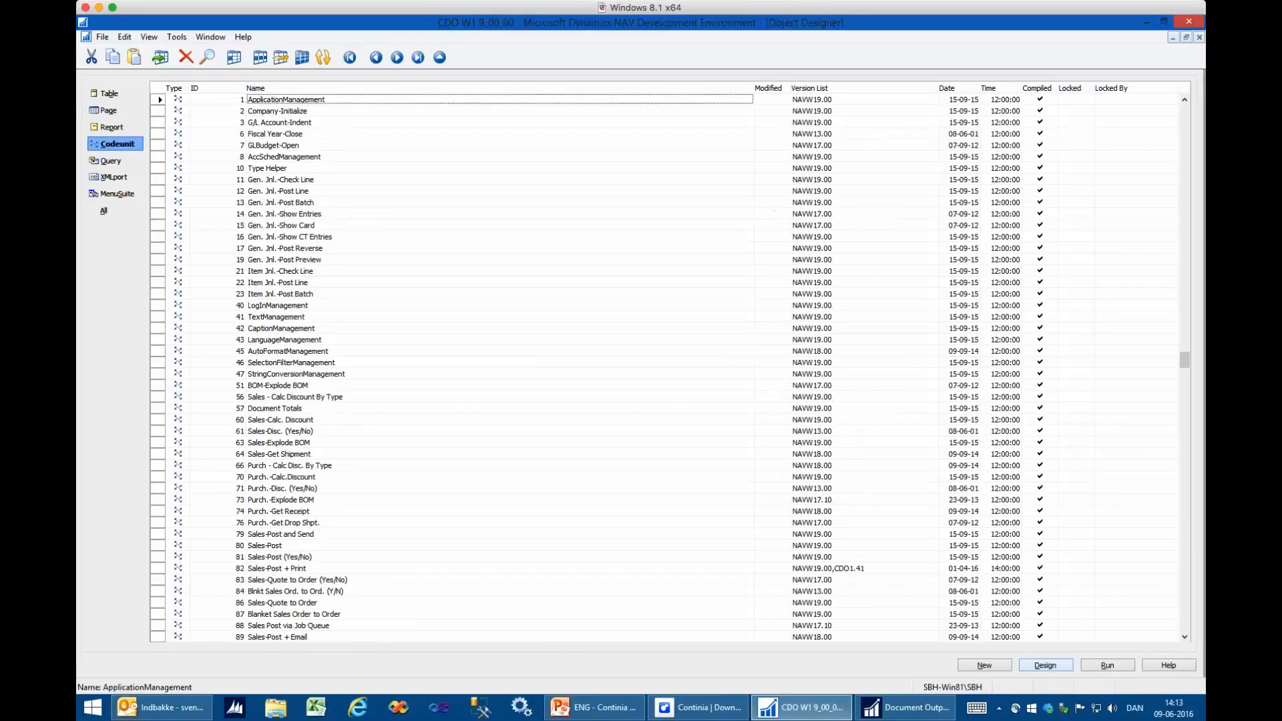
key("Right")
key("Right")
type("cd")
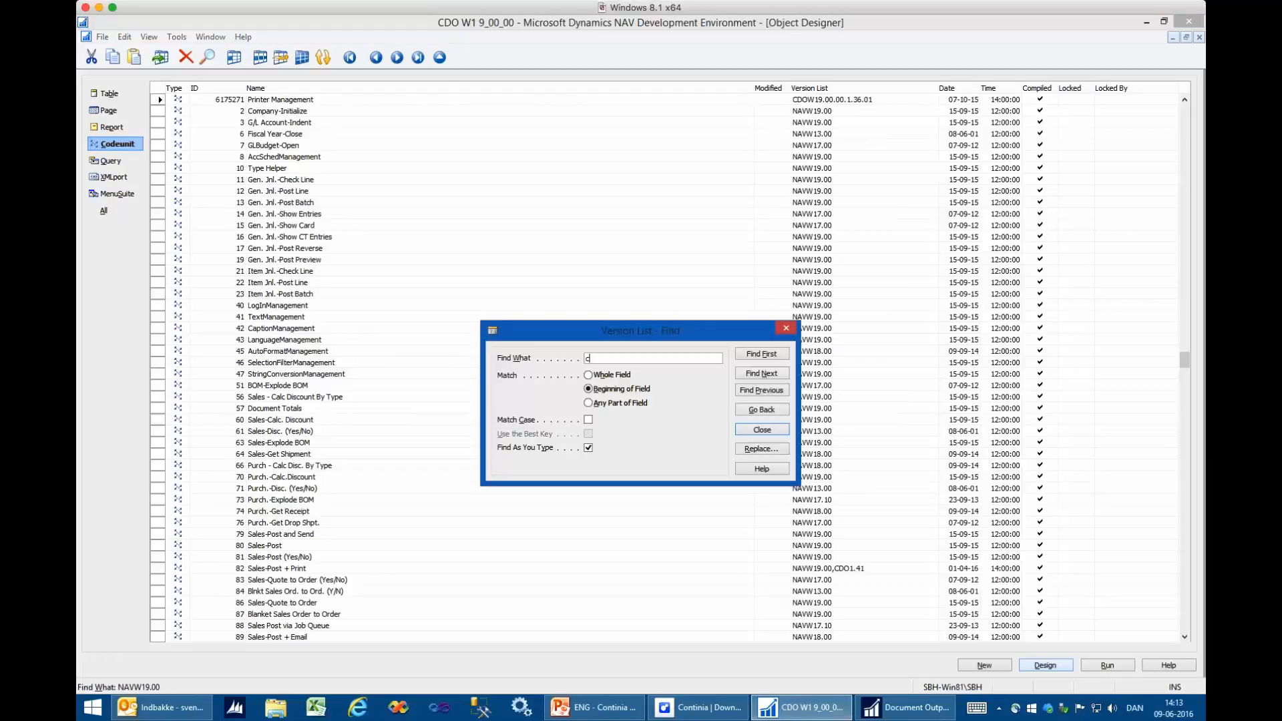
key("Escape")
- Mark the Bullzip, BioPDF and ContiniaPDF Management codeunits and show only the marked objects
key("Down")
key("Down")
key("Left")
key("Left")
key("Down")
key("Down")
key("Down")
key("Down")
key("Down")
key("Down")
key("Down")
key("Down")
key("Down")
key("Down")
key("Down")
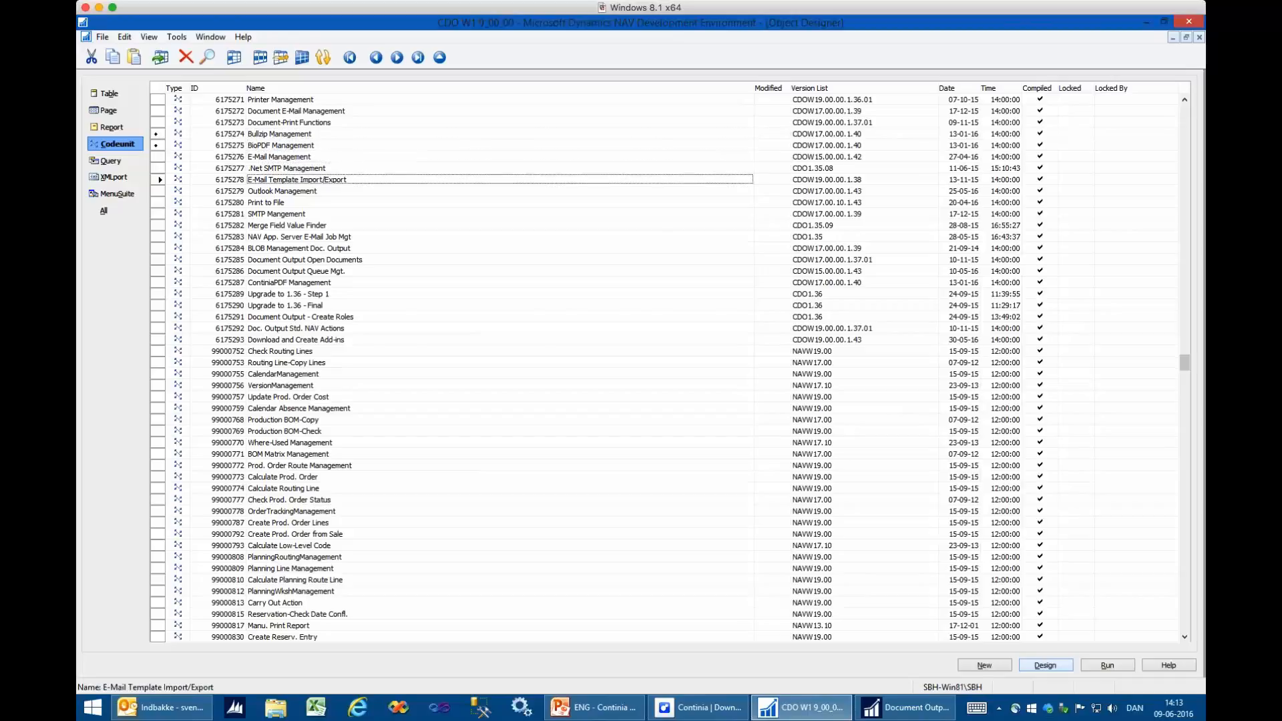
key("Down")
key("Down")
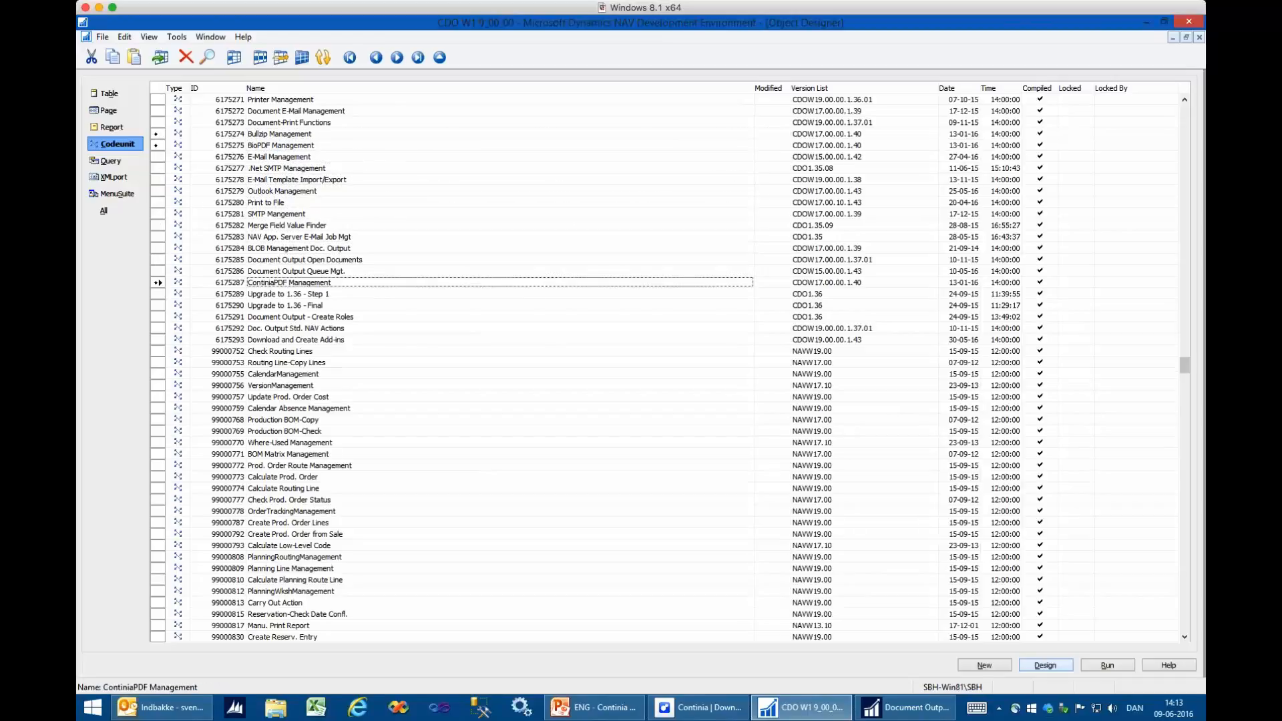
key("alt+v")
key("m")
key("Up")
key("Up")
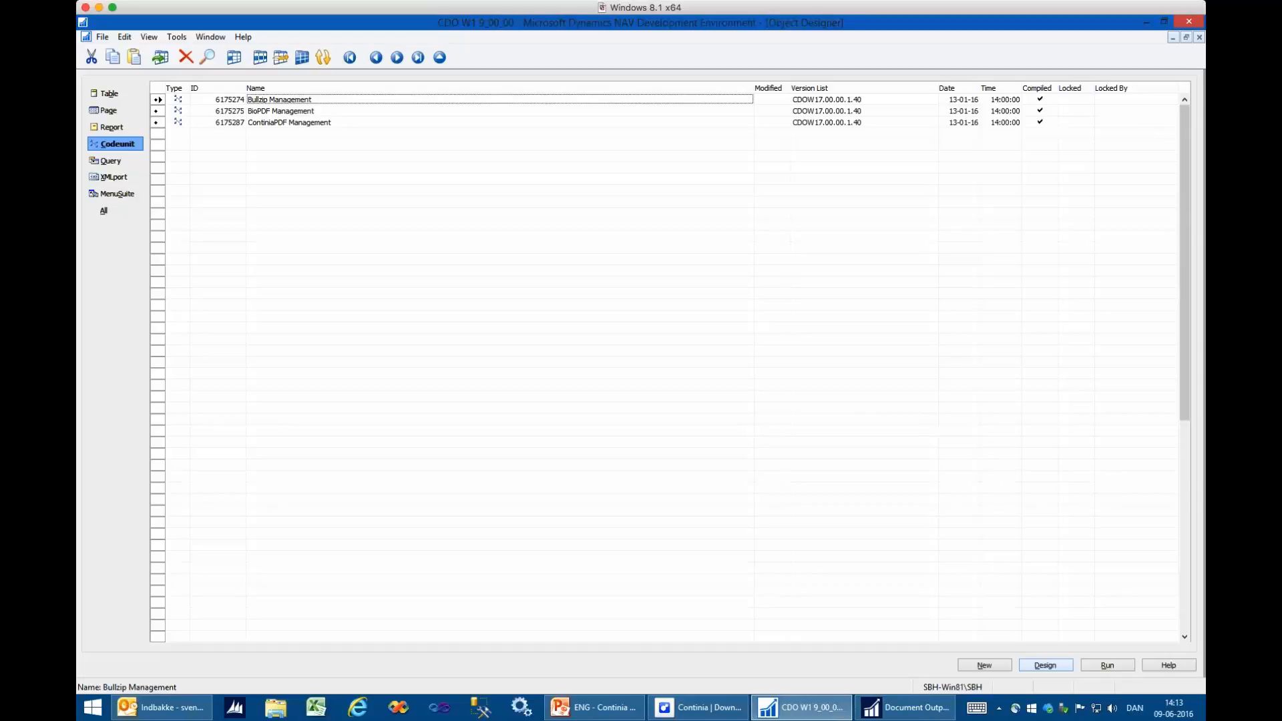
- Compare the three marked PDF management codeunits, and close the Object Designer and the NAV Development Environment
left_click(280, 111)
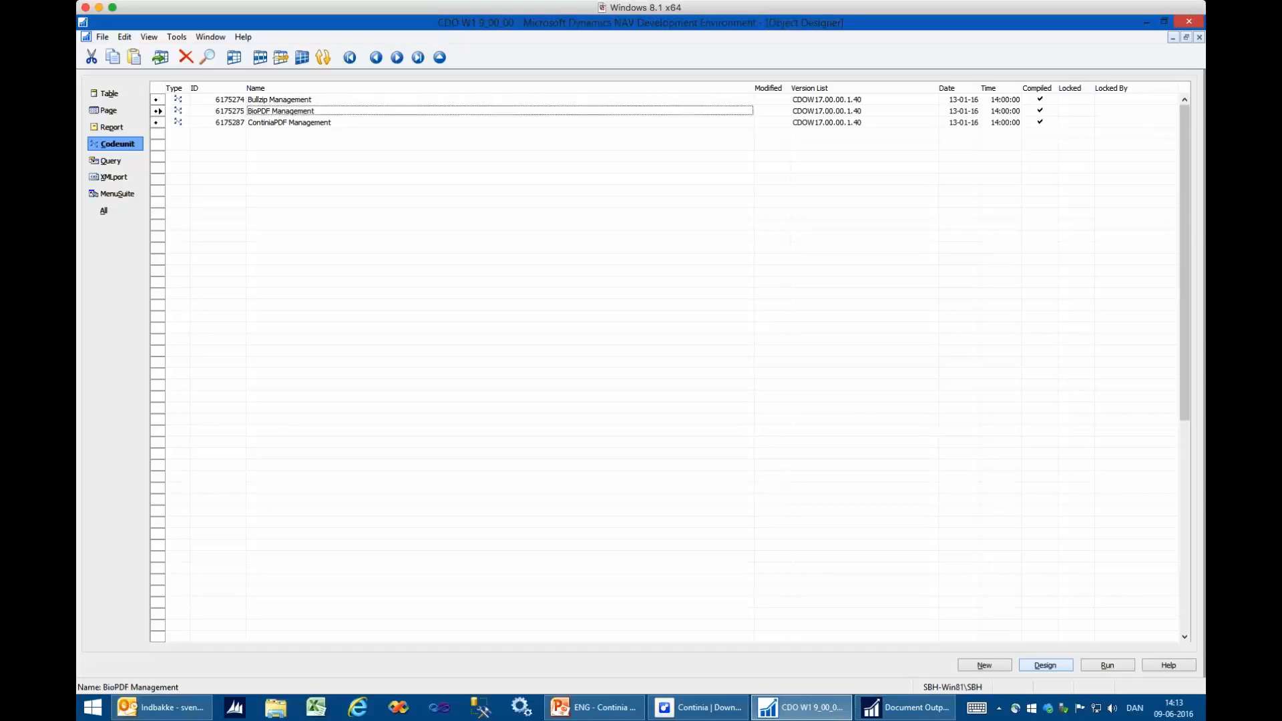
left_click(289, 122)
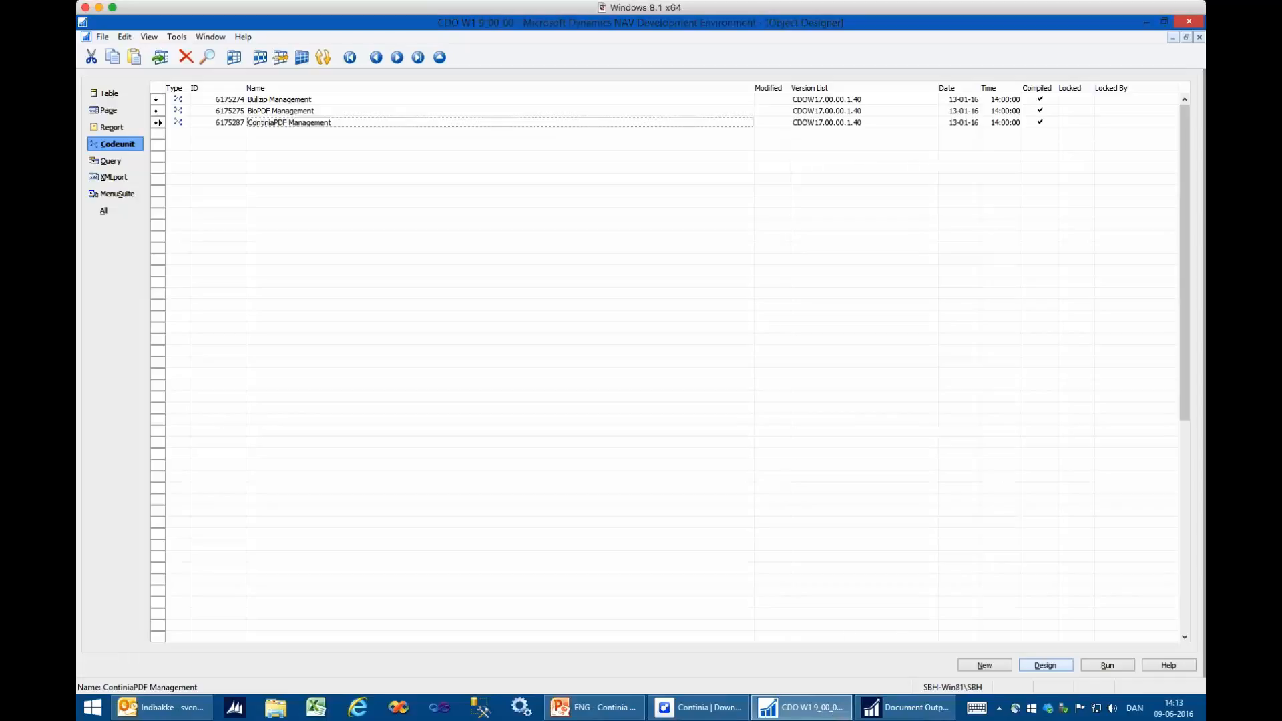
key("Up")
key("Up")
key("Down")
key("Down")
key("Up")
key("Up")
key("Down")
key("Down")
key("Escape")
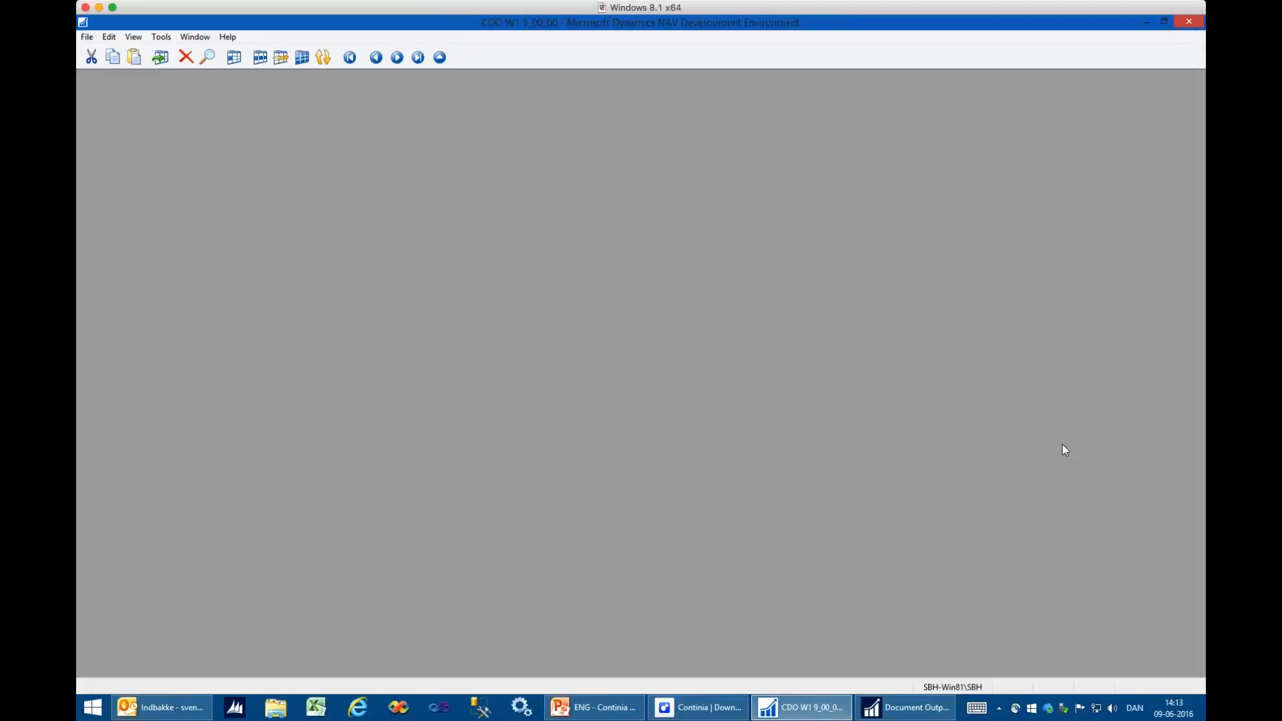
left_click(1199, 22)
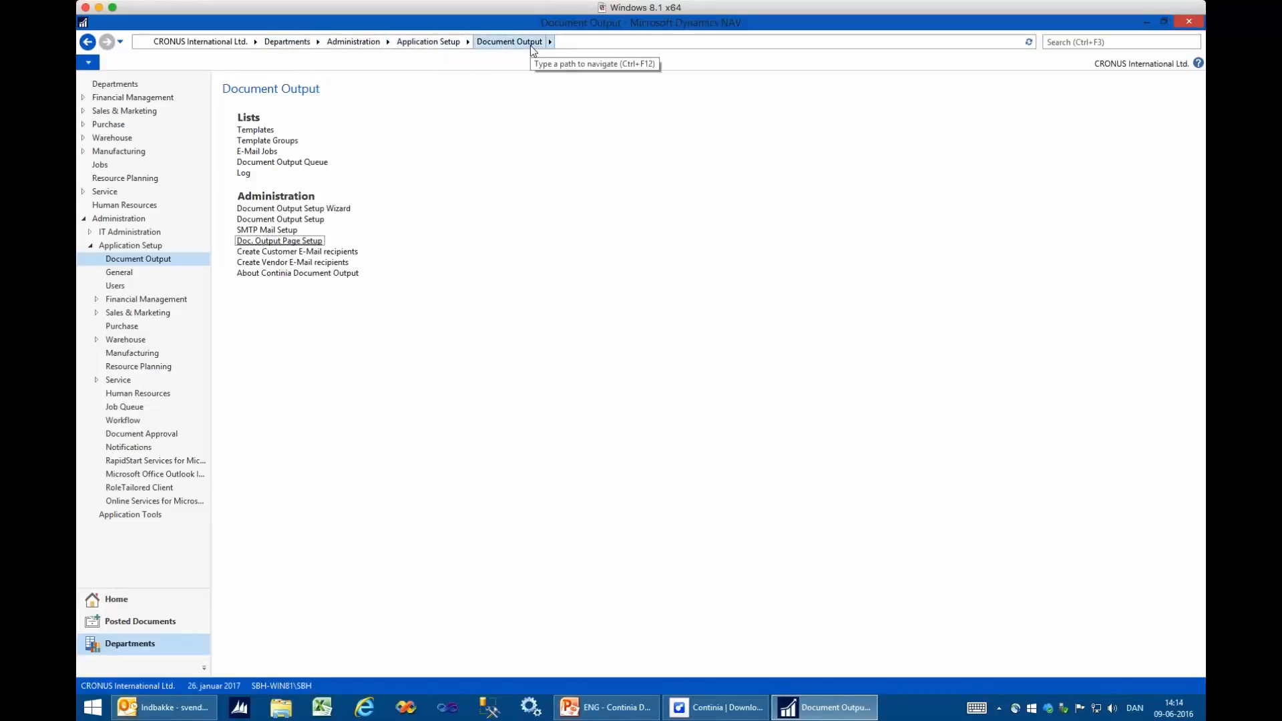
- Start the Document Output Setup Wizard and choose "W1 Templates (Cronus) Ver 1.11.xml" from CDO1.44\Templates as the template file
left_click(331, 208)
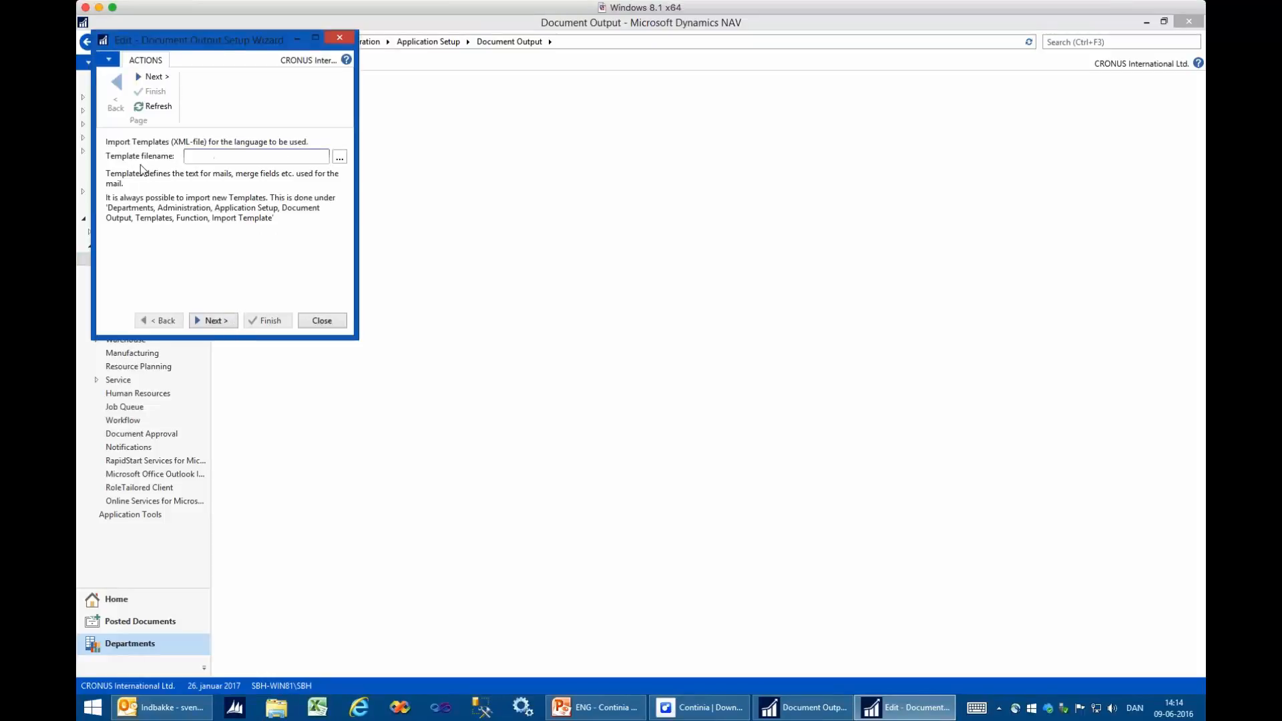
left_click(341, 158)
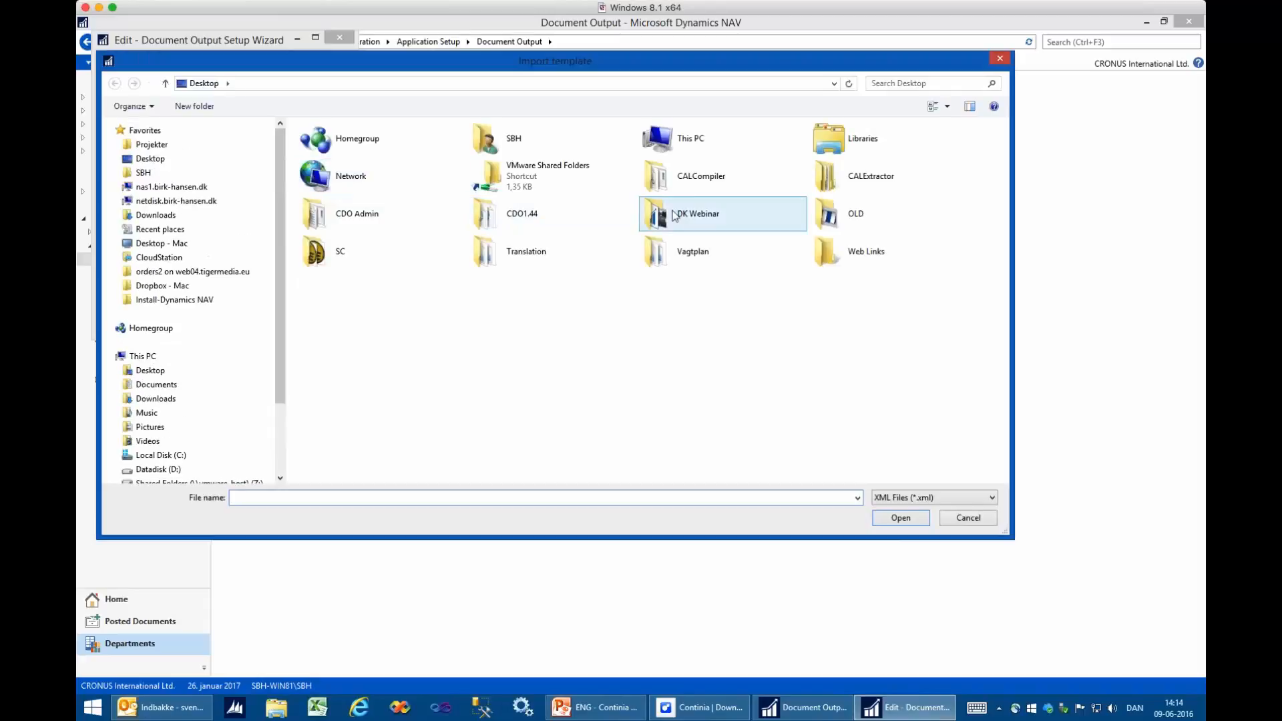
double_click(531, 217)
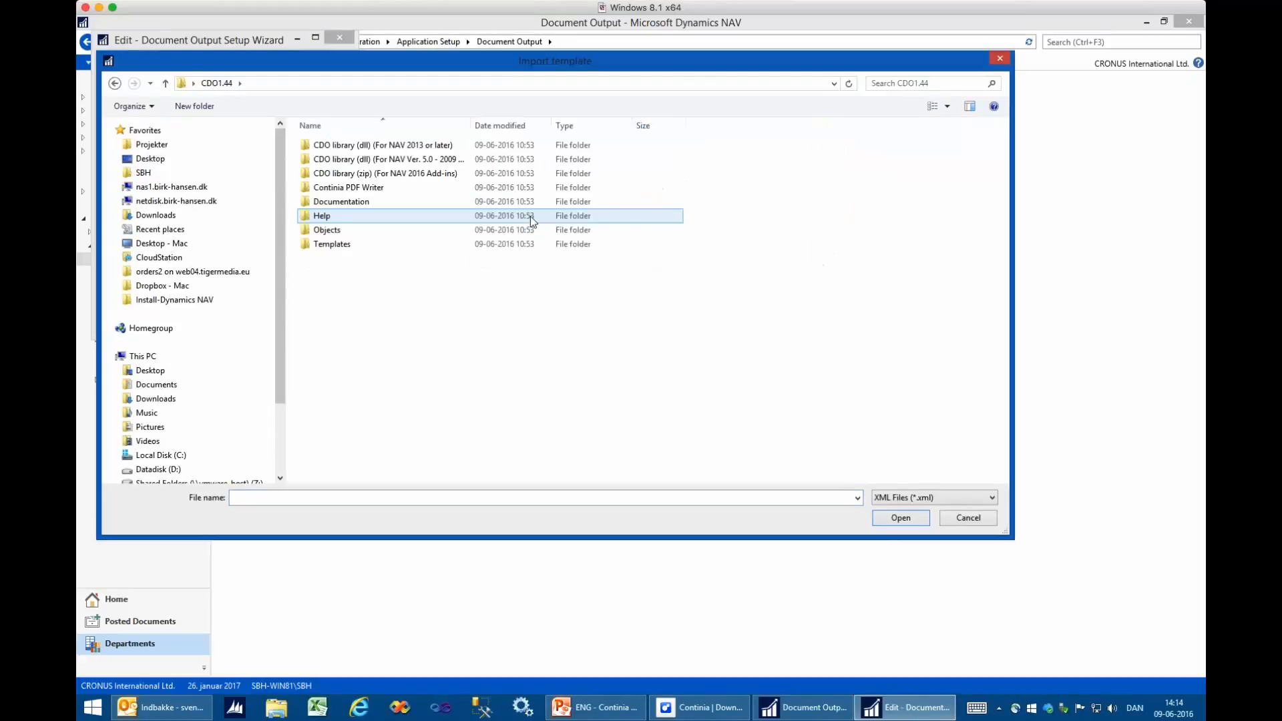
double_click(335, 246)
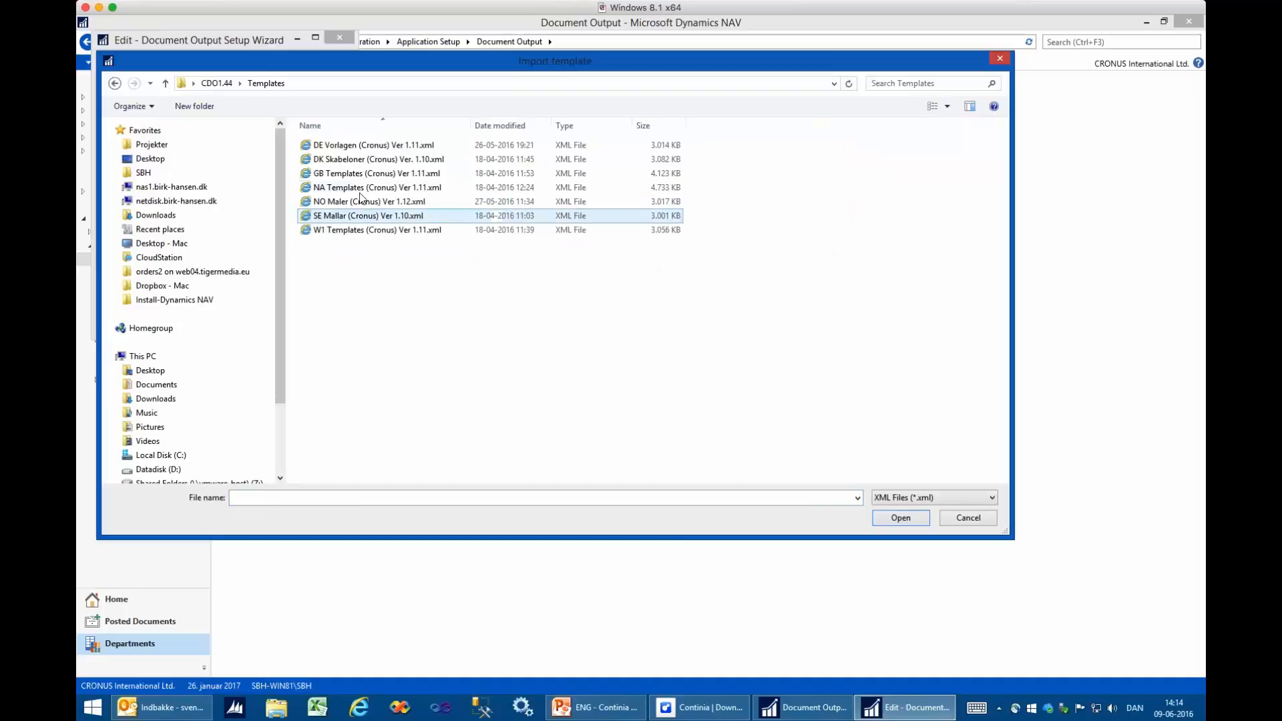
double_click(324, 231)
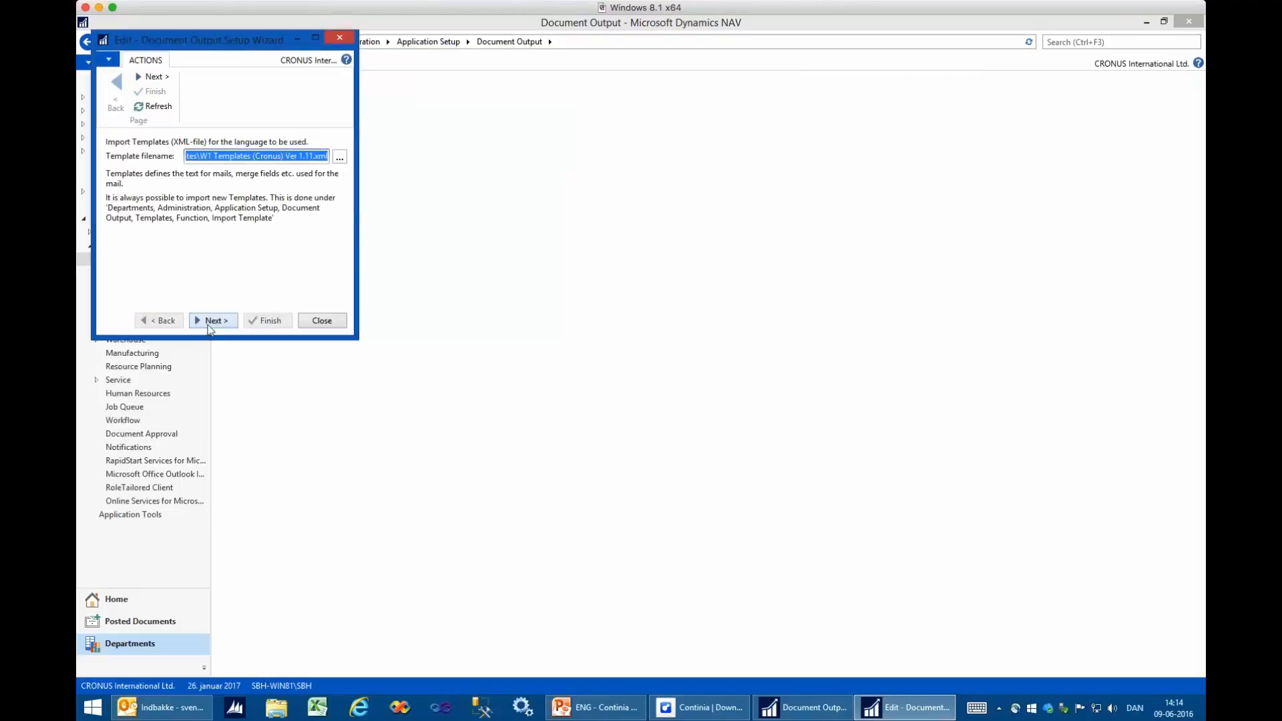
- Continue past the template import and the NAV-PDF engine settings, and set the SMTP server address to localhost
left_click(211, 322)
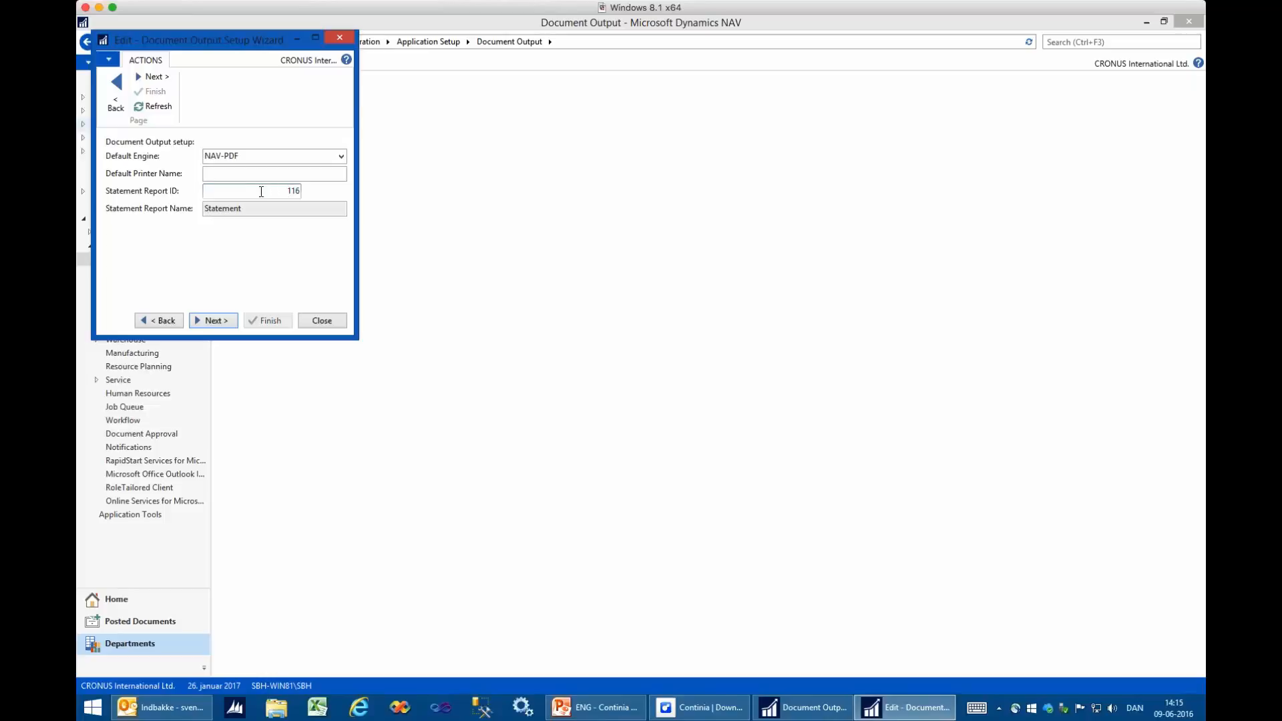
left_click(222, 321)
left_click(215, 156)
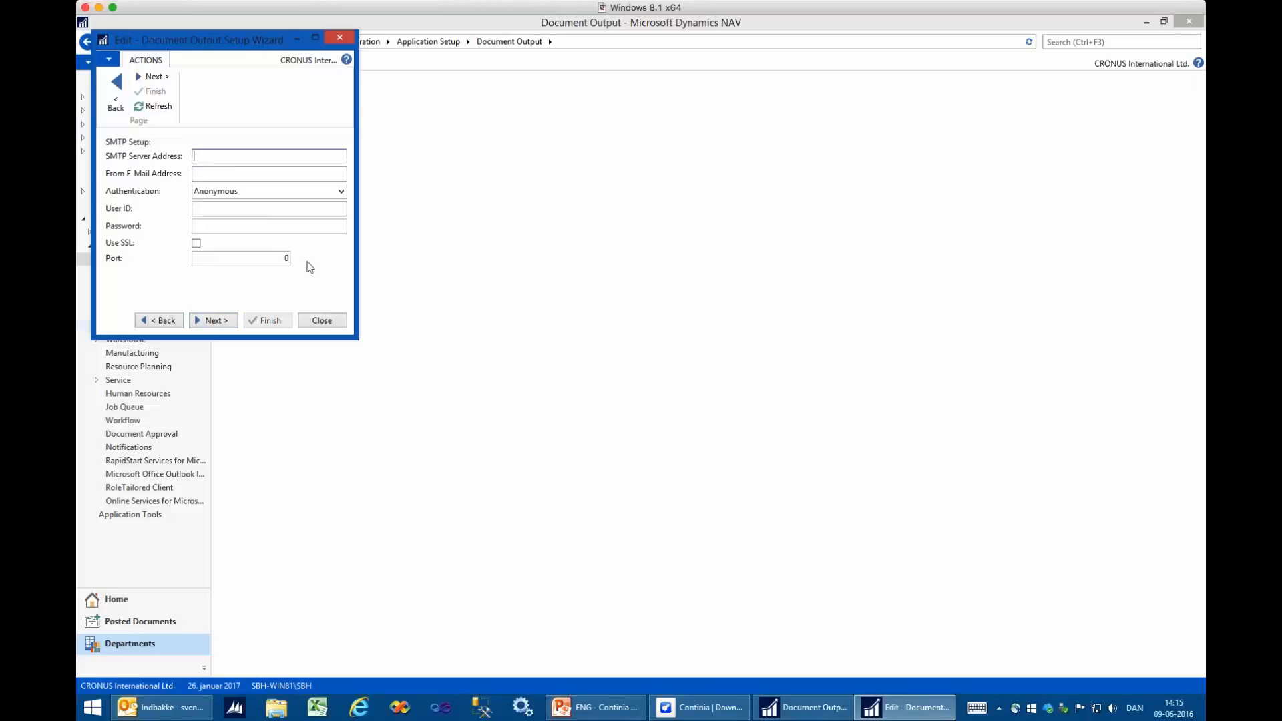
type("localhost")
key("Tab")
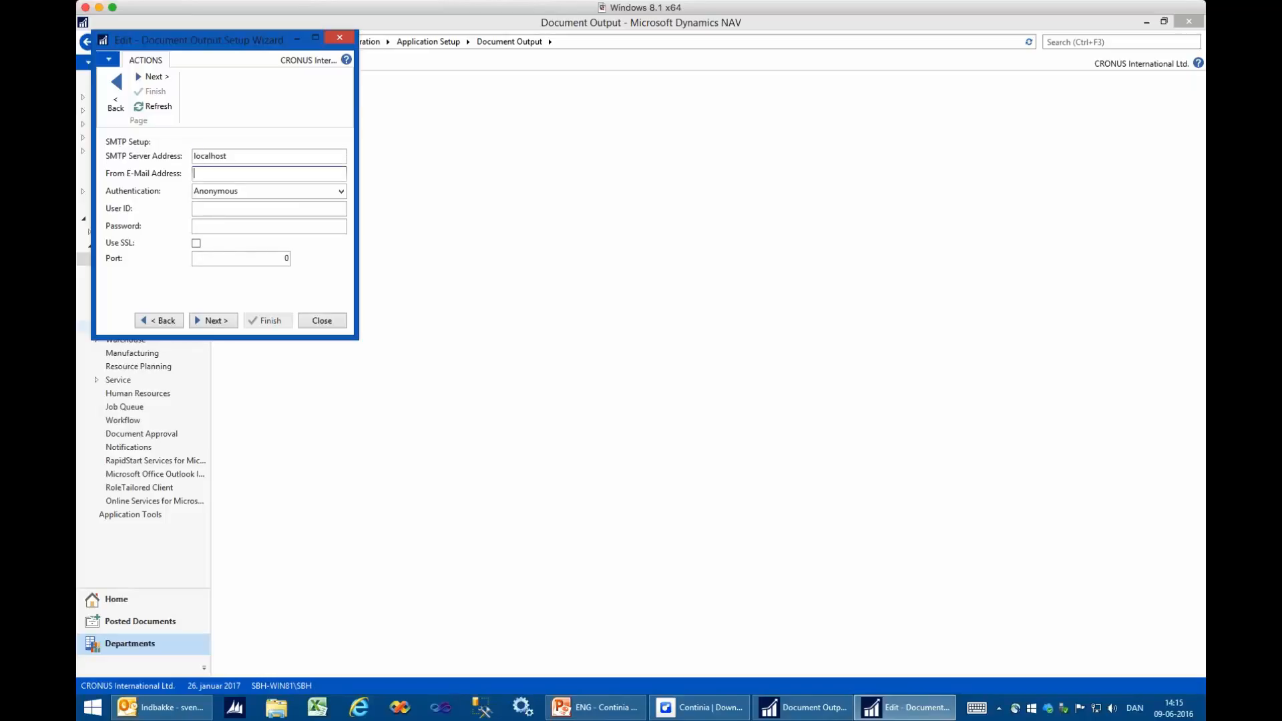
- Fill in the sender's e-mail address in the SMTP setup and continue to the user setup
left_click(215, 322)
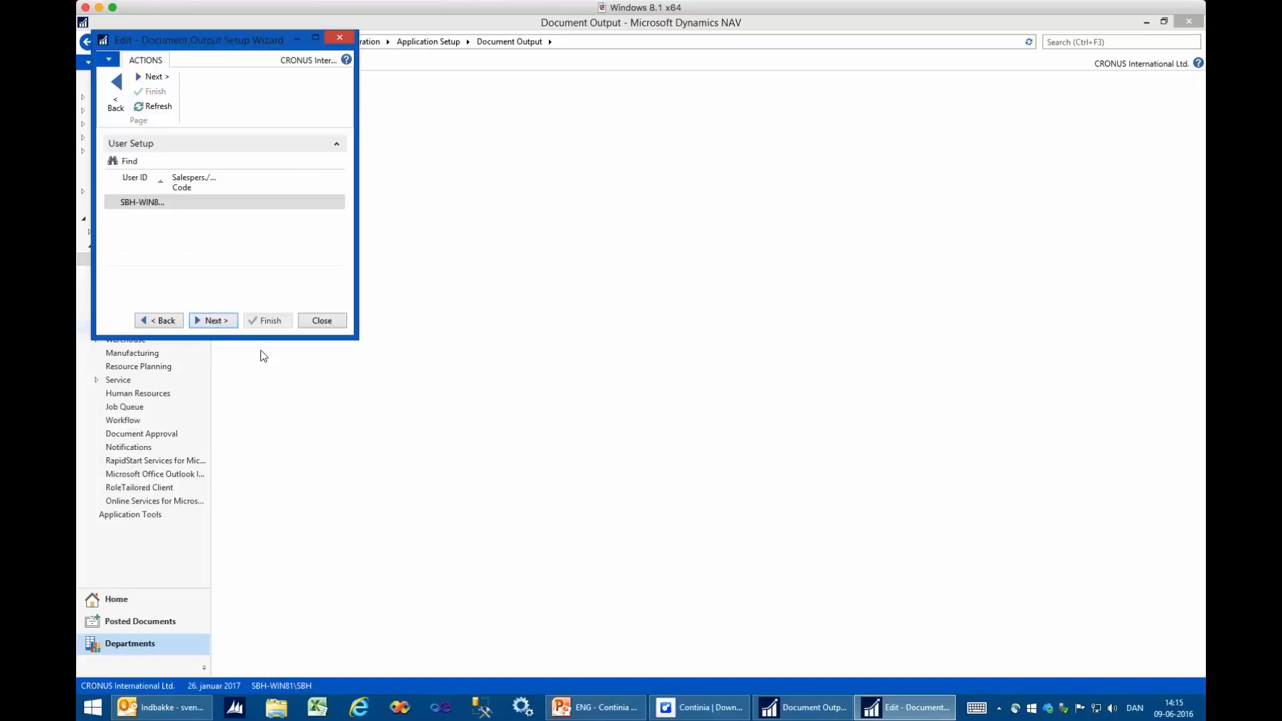
- Widen the user setup columns, assign salesperson/purchaser code JR to the listed user, and continue to the jobs and add-ins settings
left_click_drag(358, 146, 452, 154)
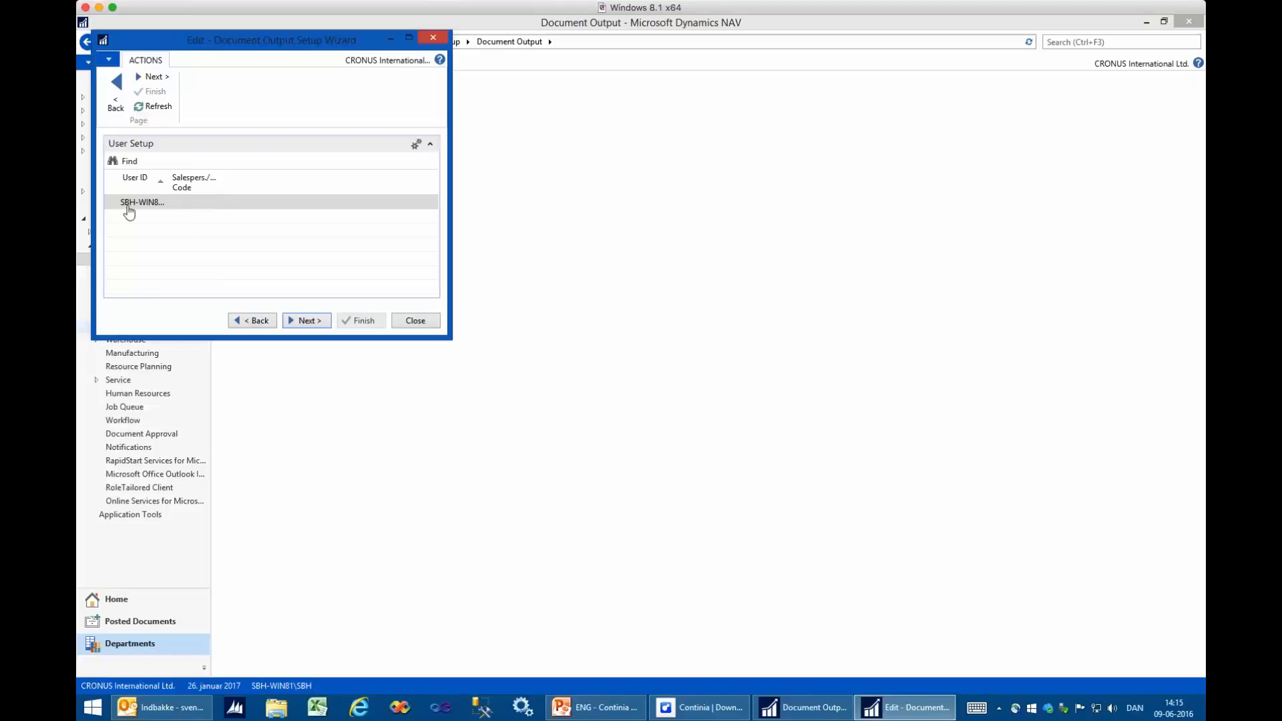
double_click(167, 175)
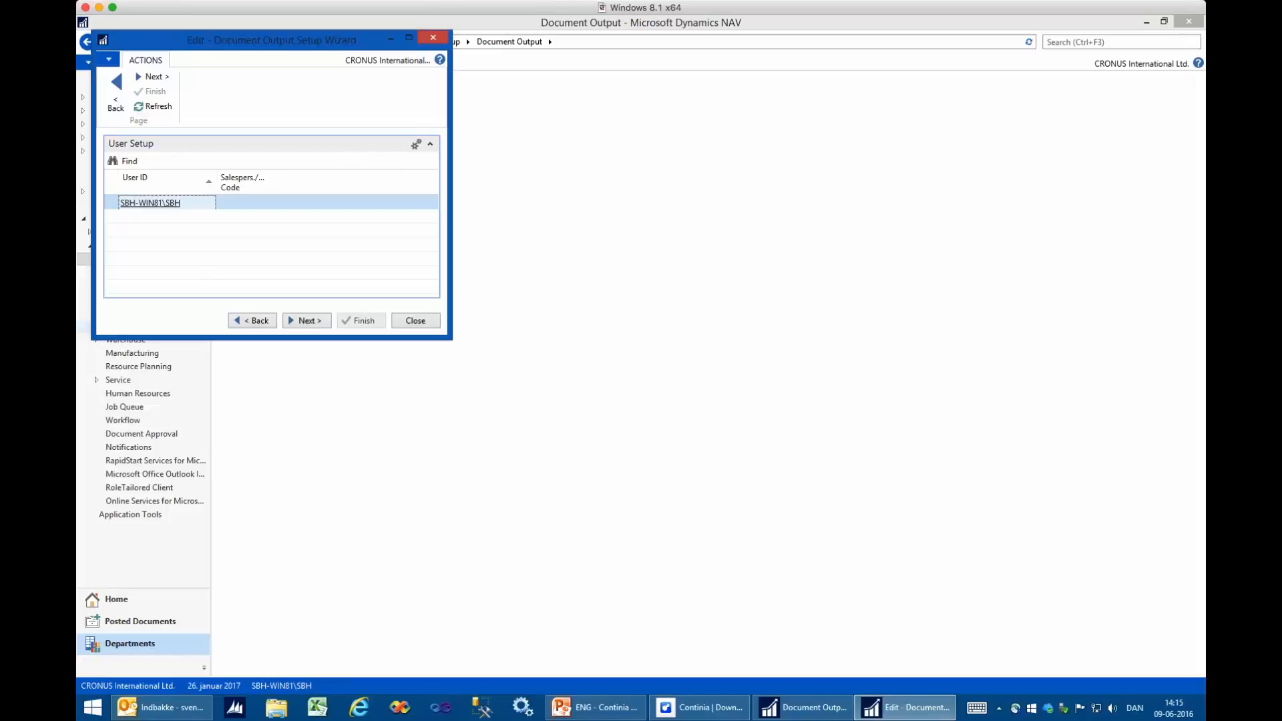
left_click_drag(271, 182, 363, 189)
left_click(357, 202)
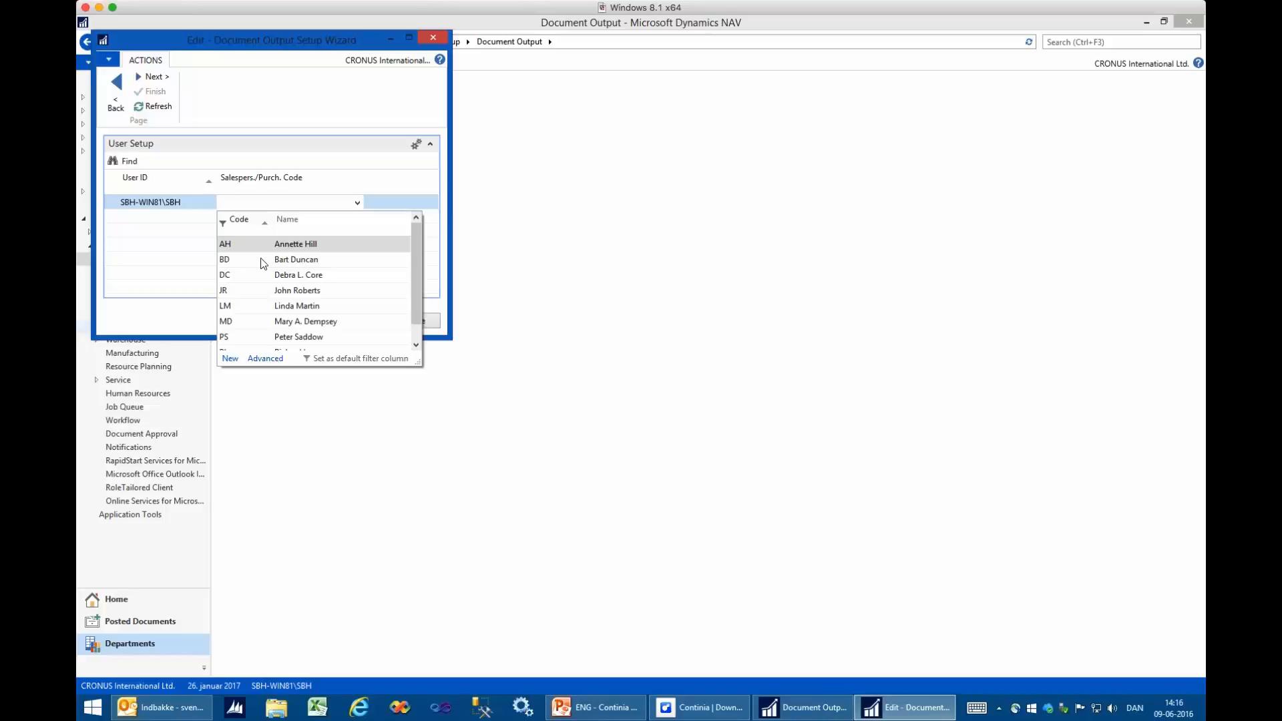
left_click(285, 291)
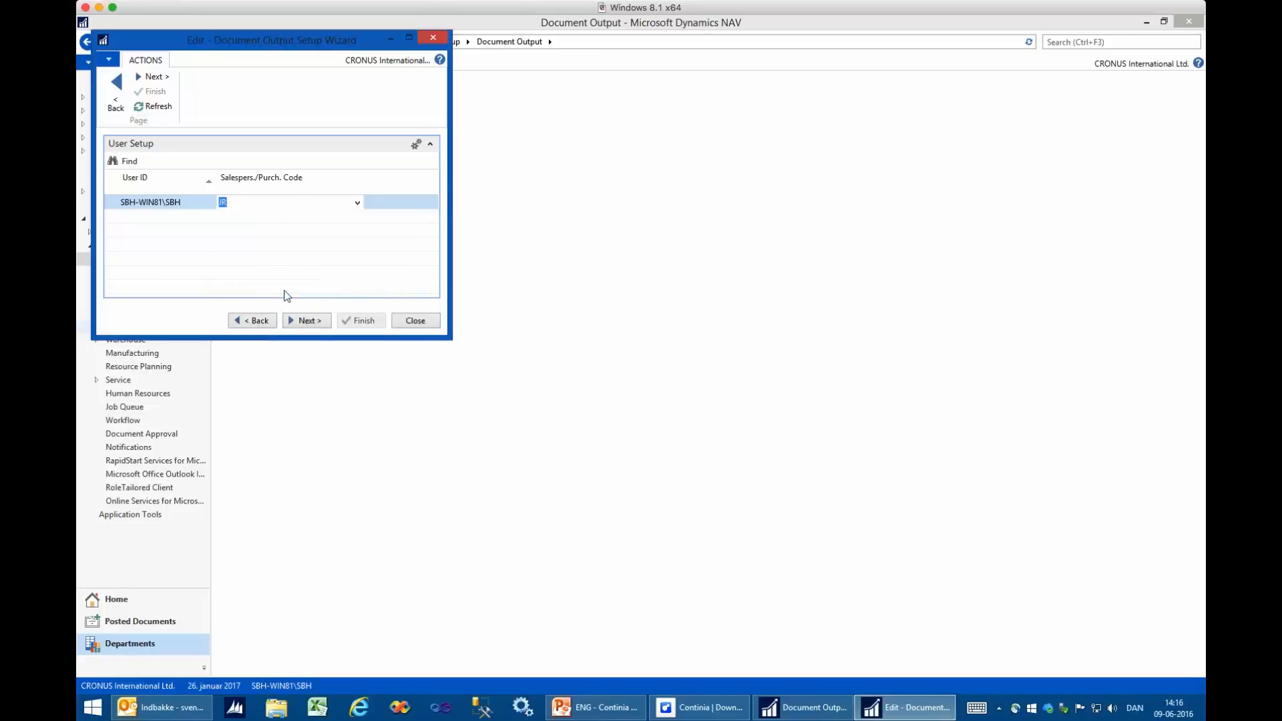
left_click(302, 323)
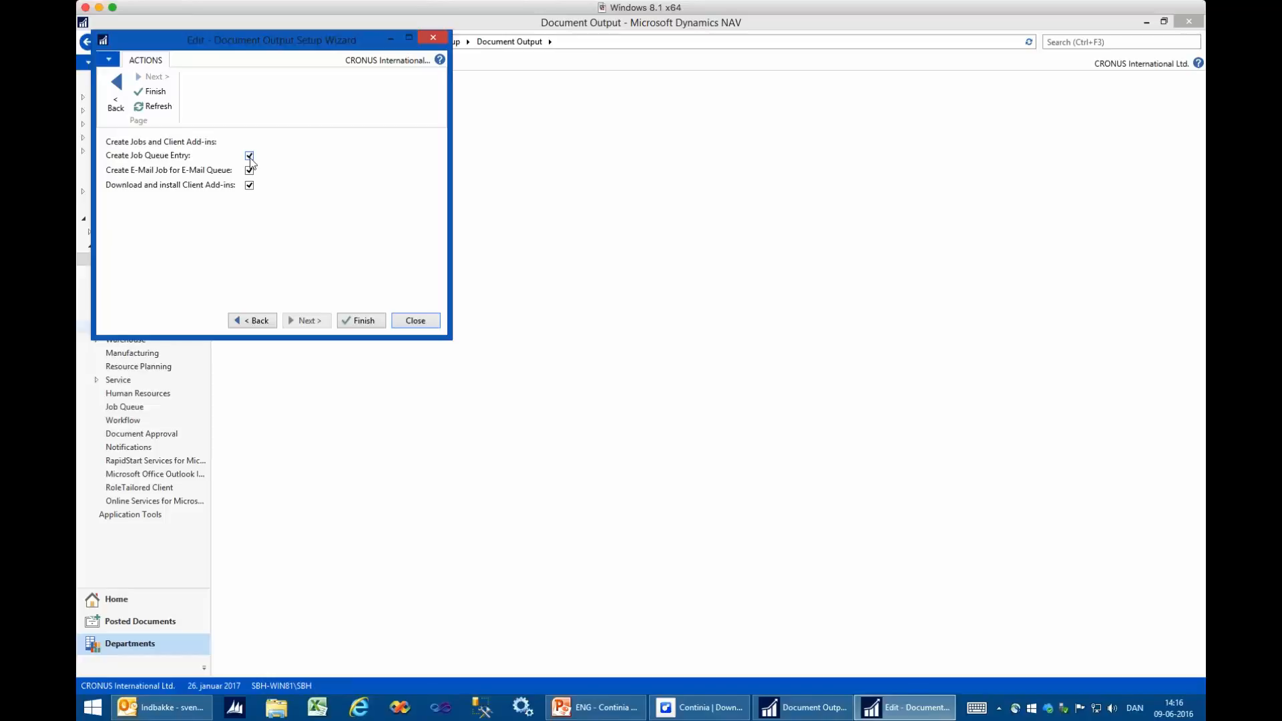
- Toggle the Download and install Client Add-ins and Create Job Queue Entry options, and finish the setup wizard
left_click(249, 186)
left_click(249, 156)
left_click(363, 321)
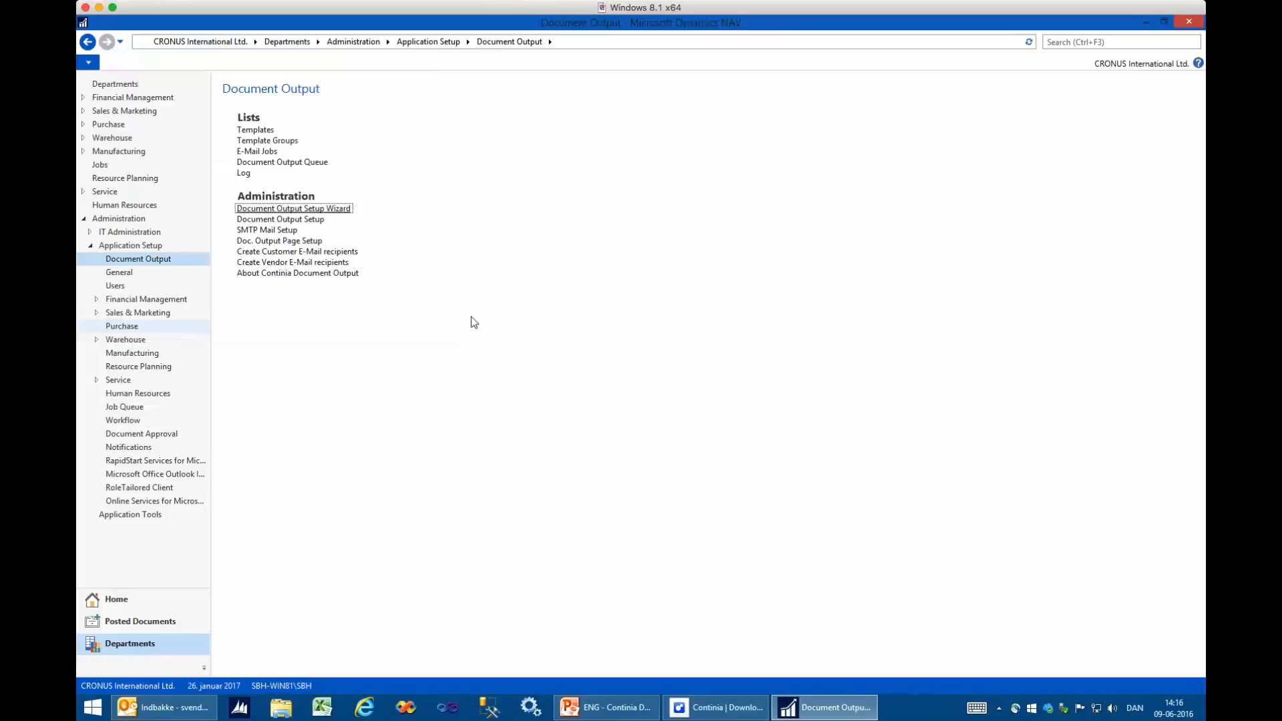
- Search the pages for "unhandl" and open Unhandled Posted Sales Invoice
left_click(1061, 42)
type("und")
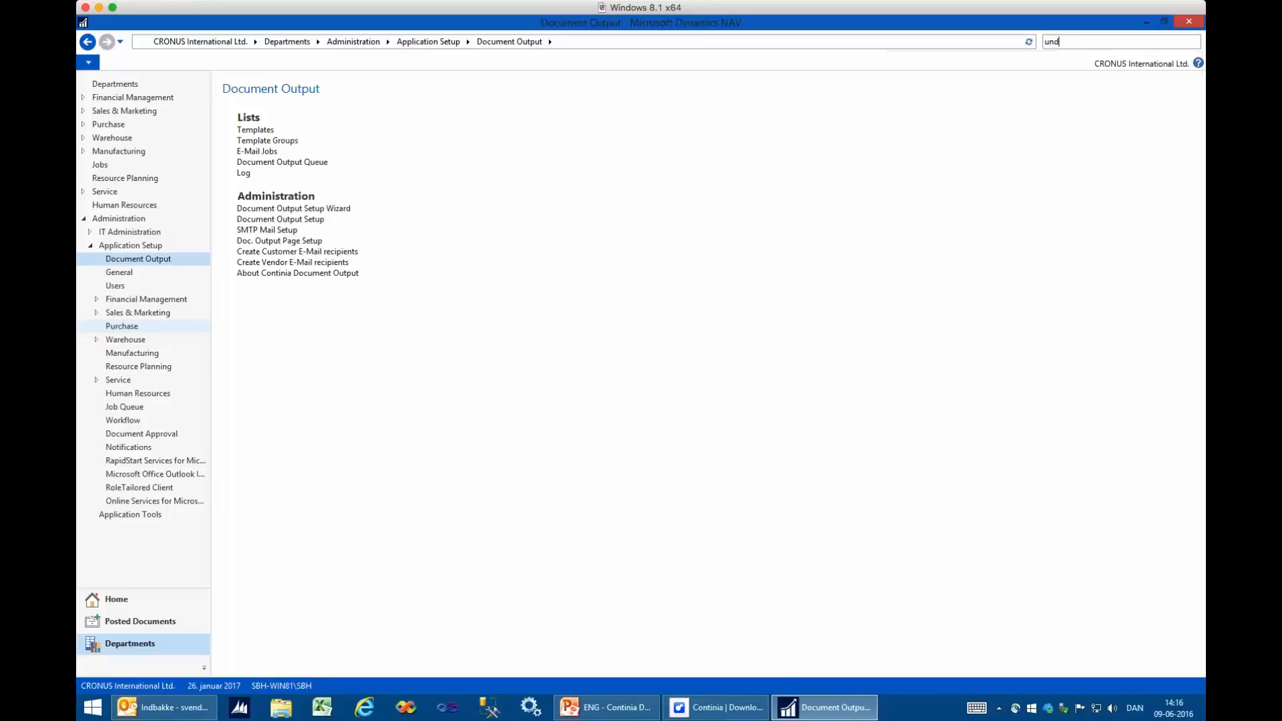
type("h")
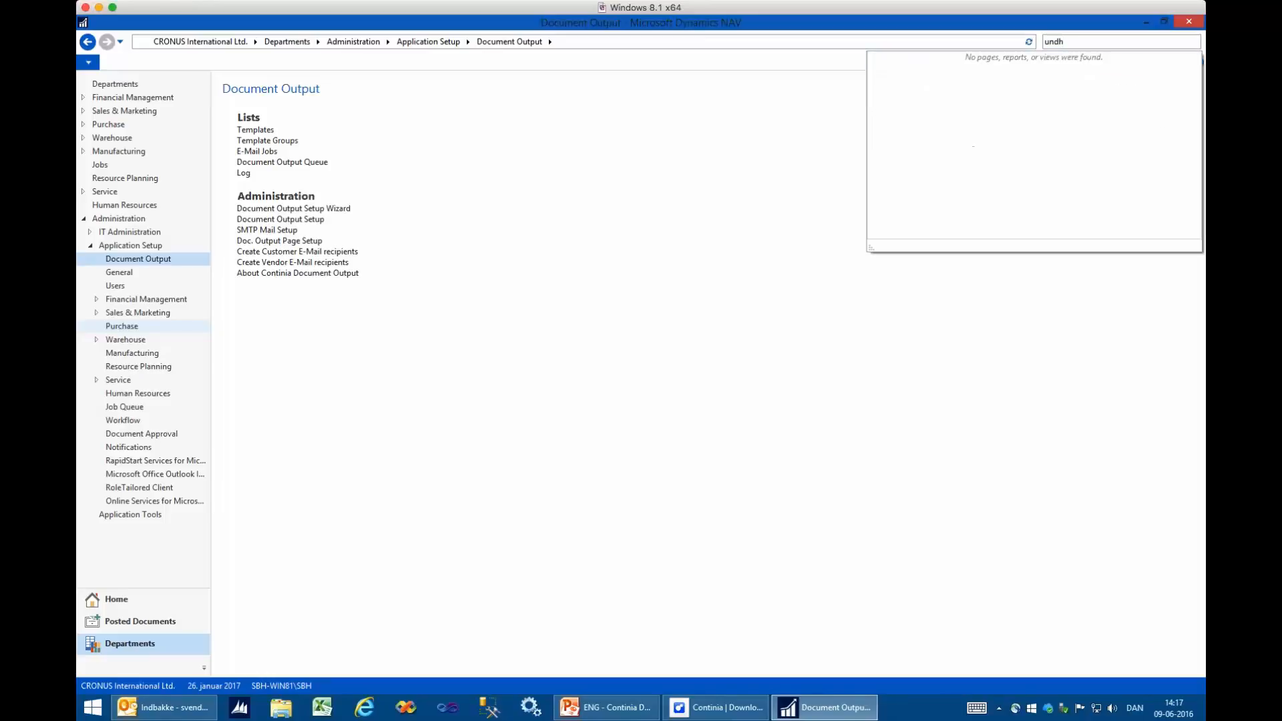
key("BackSpace")
key("BackSpace")
type("handl")
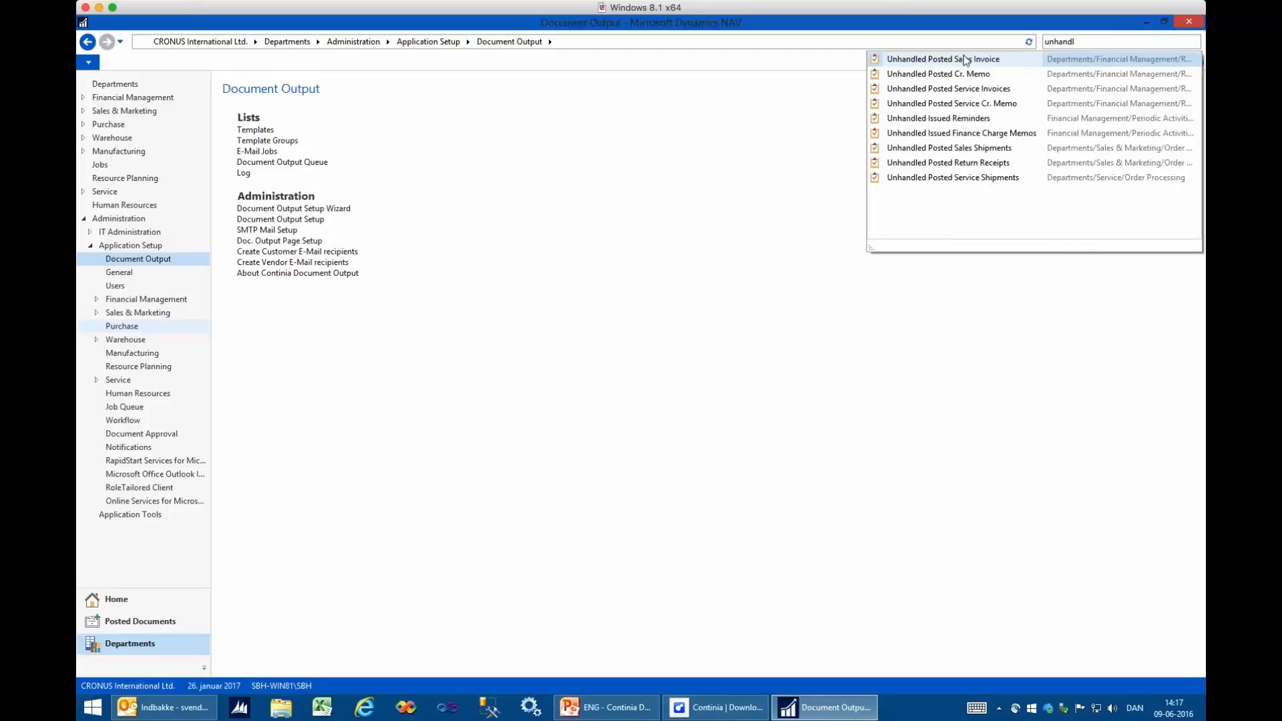
left_click(964, 61)
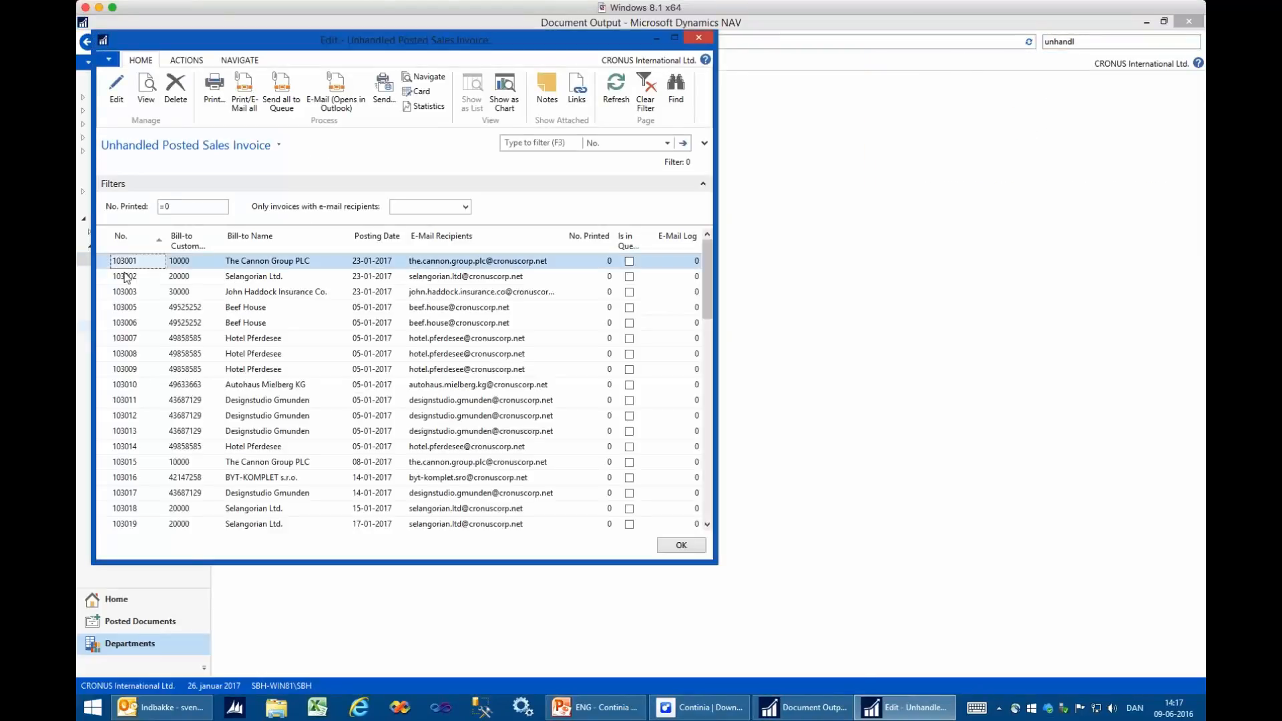
- Create an Outlook e-mail for the first listed invoice of The Cannon Group PLC and bring the message forward
left_click(238, 263)
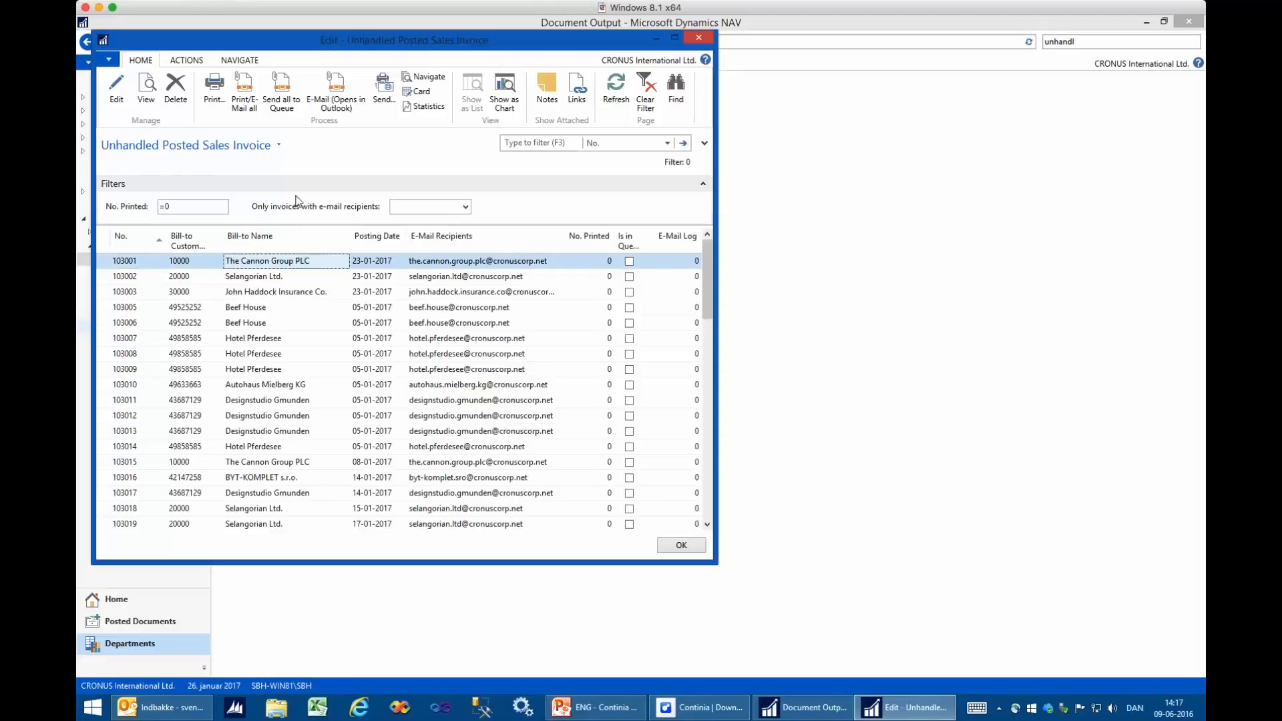
left_click(347, 110)
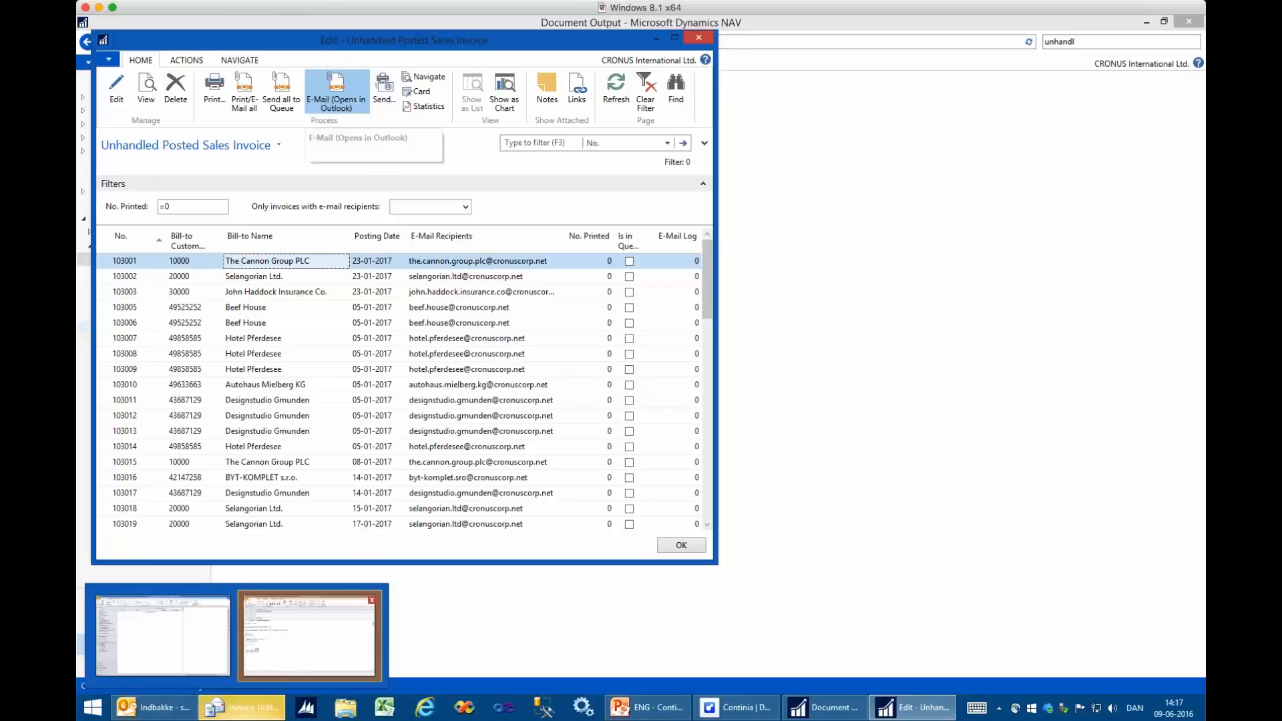
left_click(242, 707)
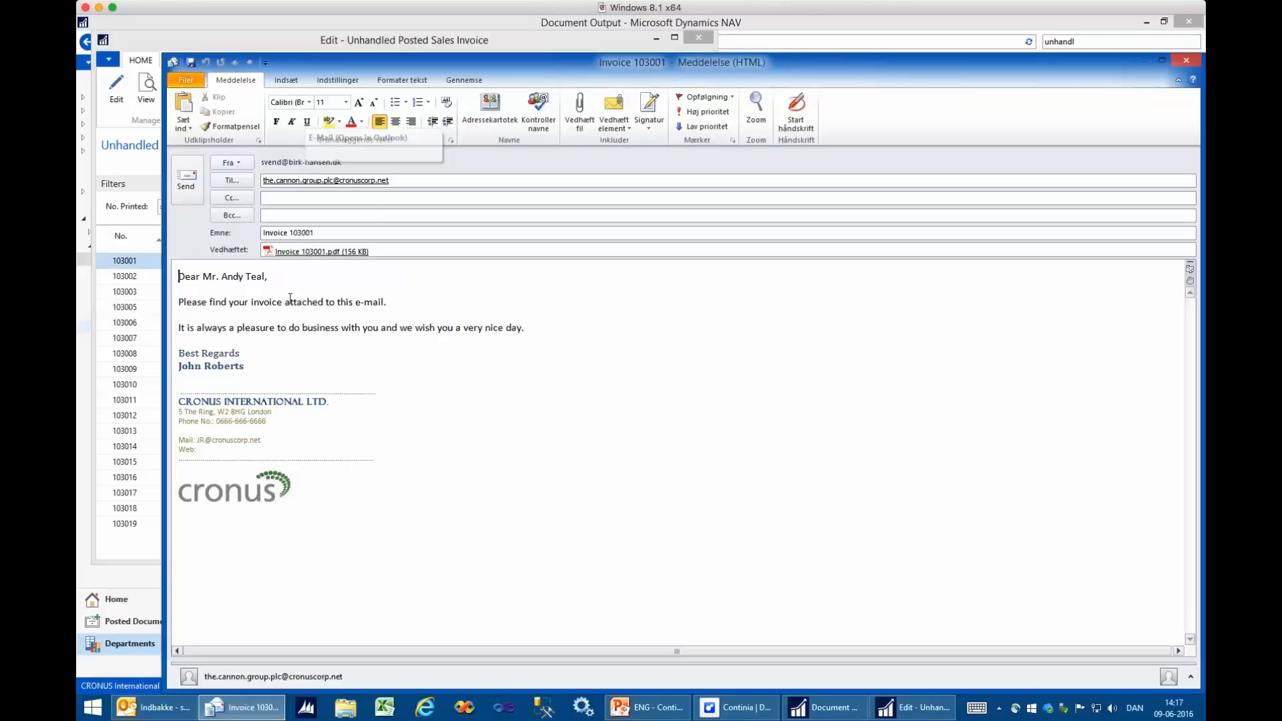
- View the invoice PDF attached to the e-mail, and close the PDF and the message without sending or saving it
left_click(298, 252)
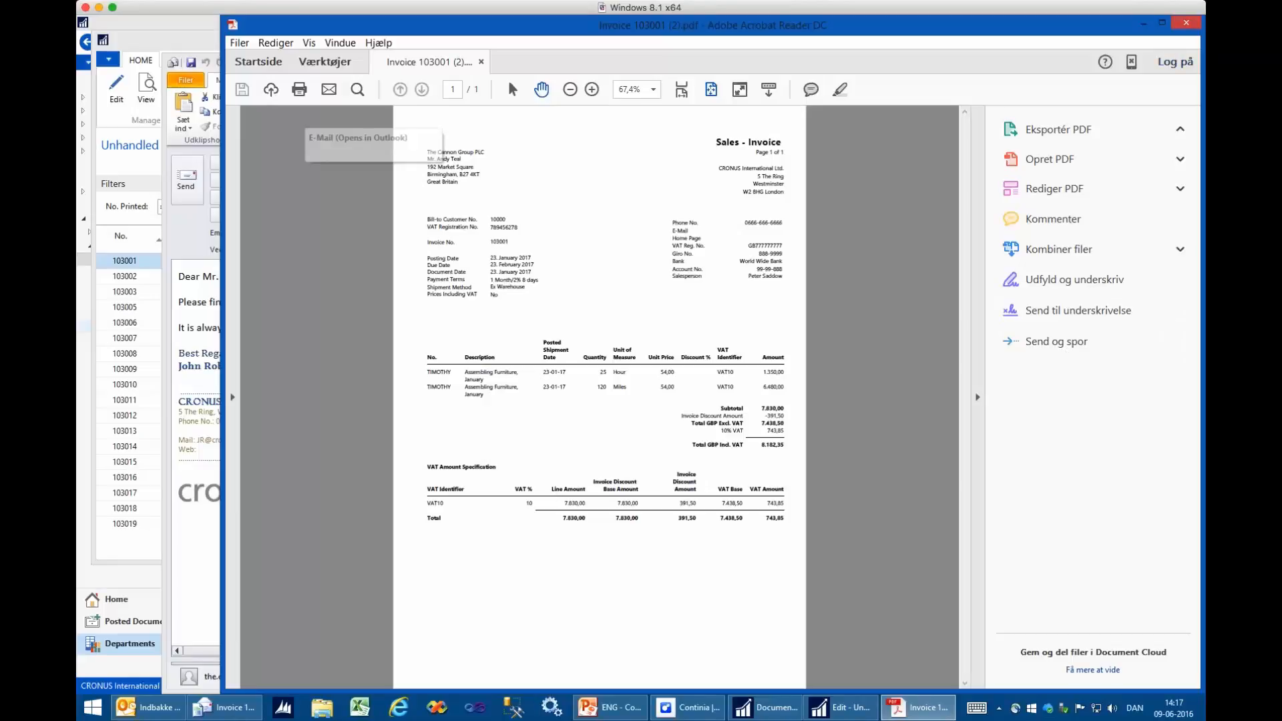
left_click(1186, 22)
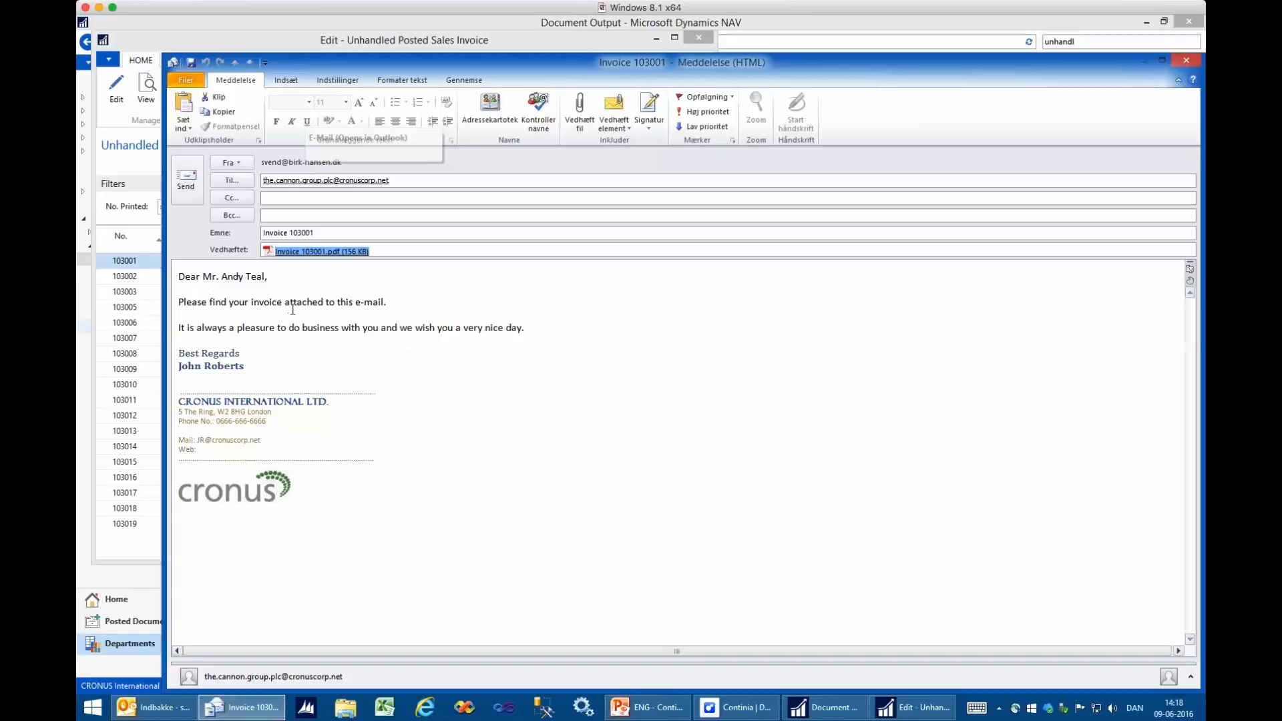
left_click(1184, 62)
left_click(649, 397)
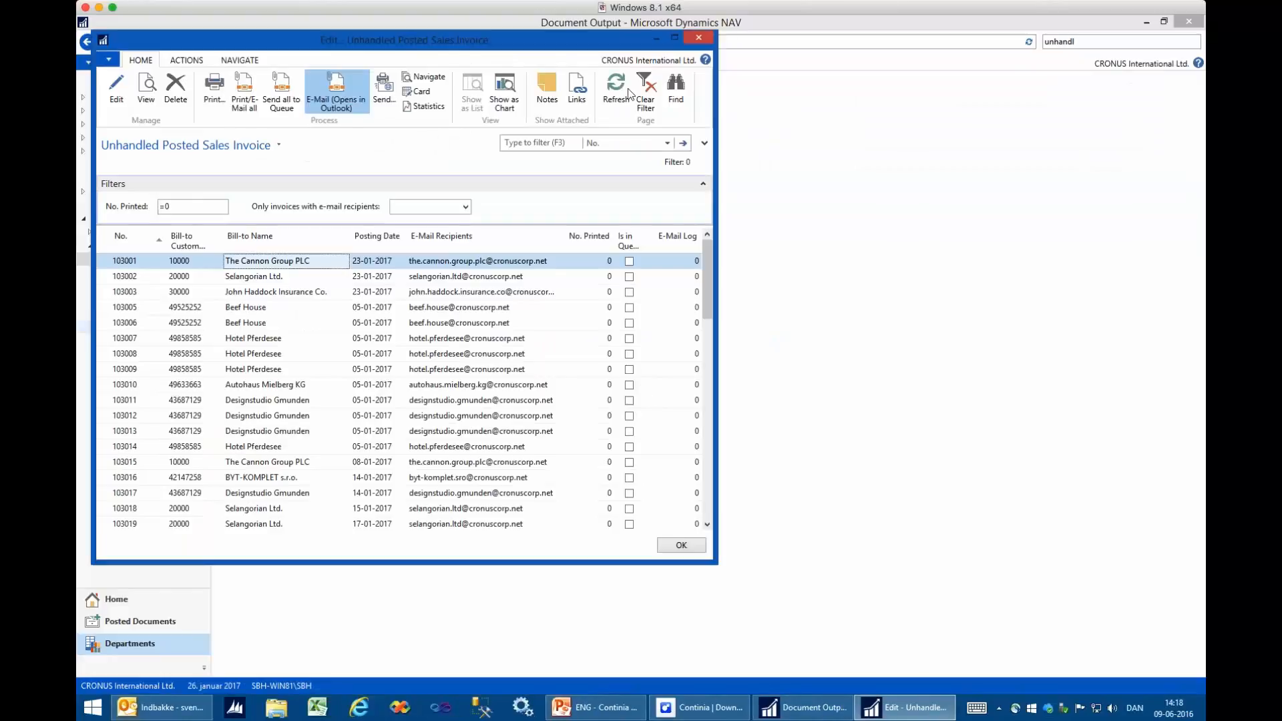
- Close the unhandled invoices, open the SALESINVOICE template card, and review the choices for To E-Mail Link Field Type
left_click(698, 38)
left_click(255, 130)
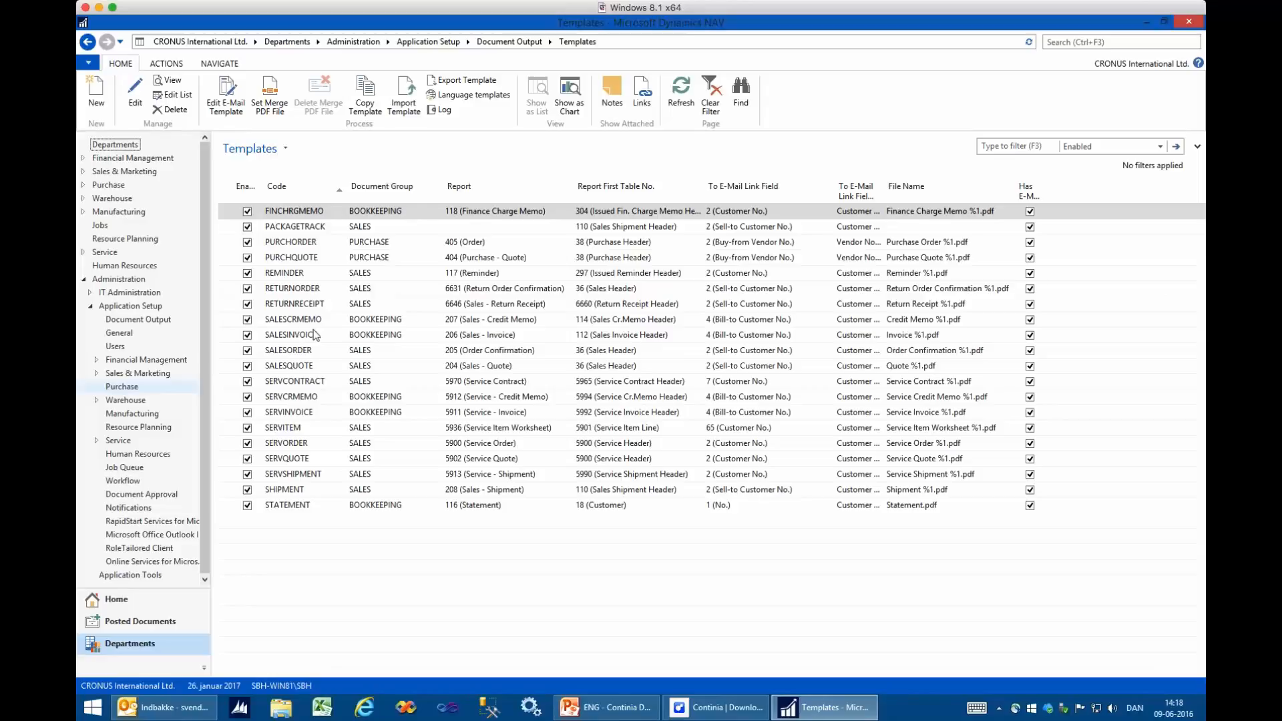
left_click(302, 336)
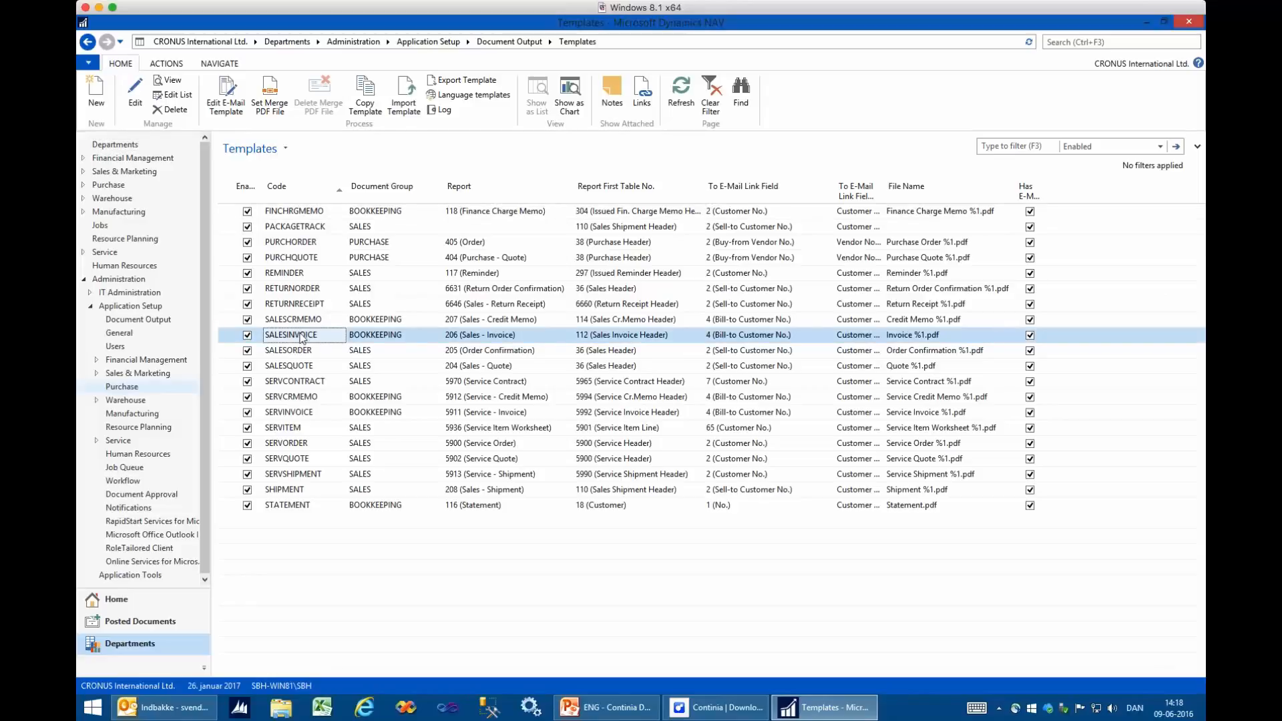
double_click(300, 337)
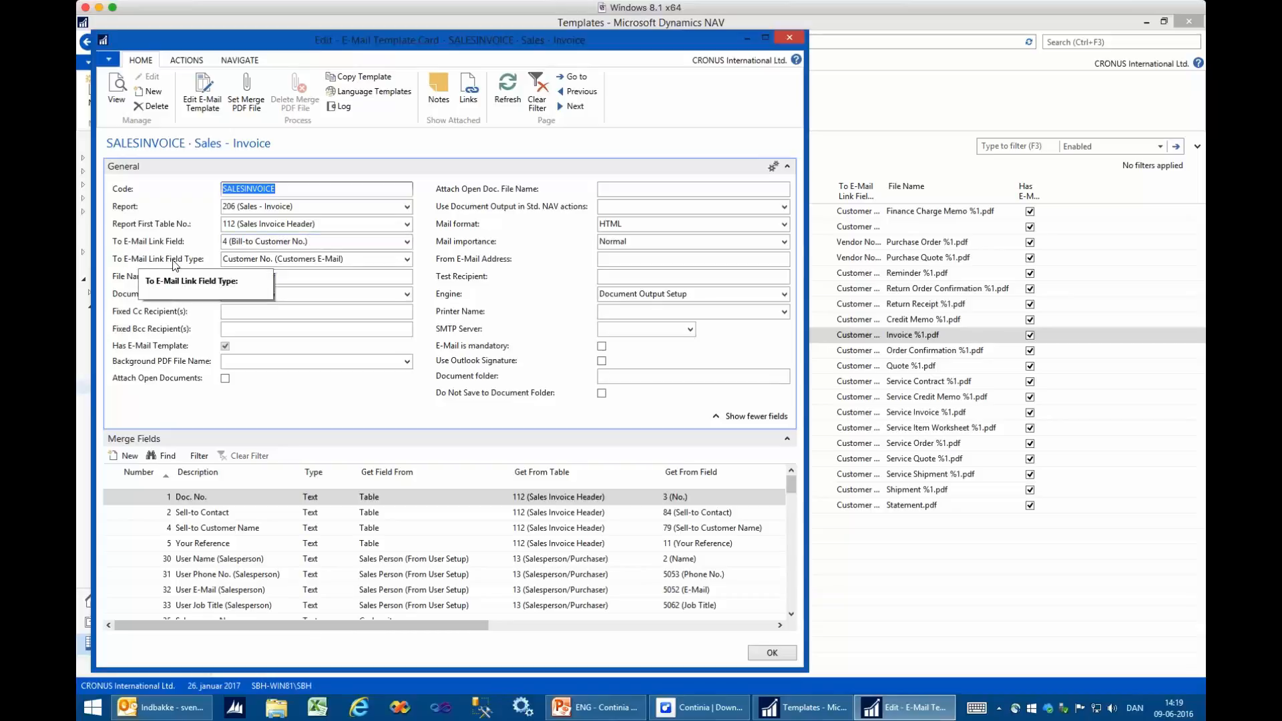
left_click(406, 259)
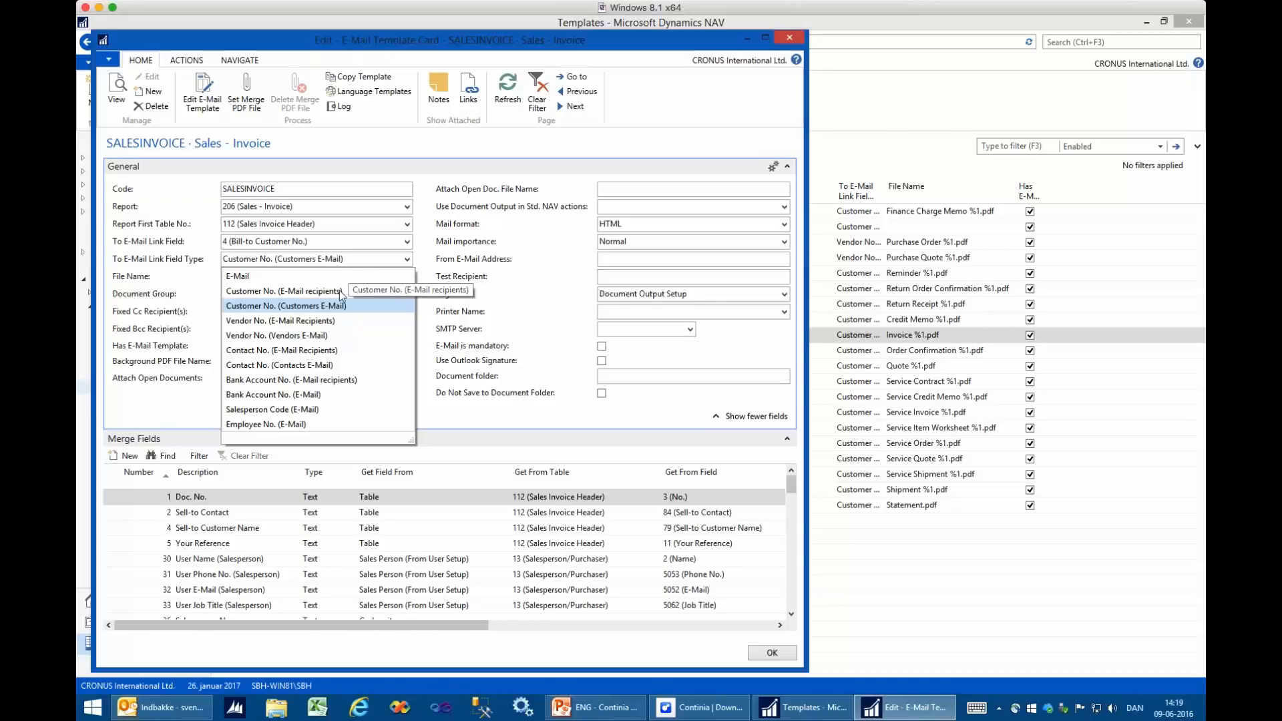
key("Escape")
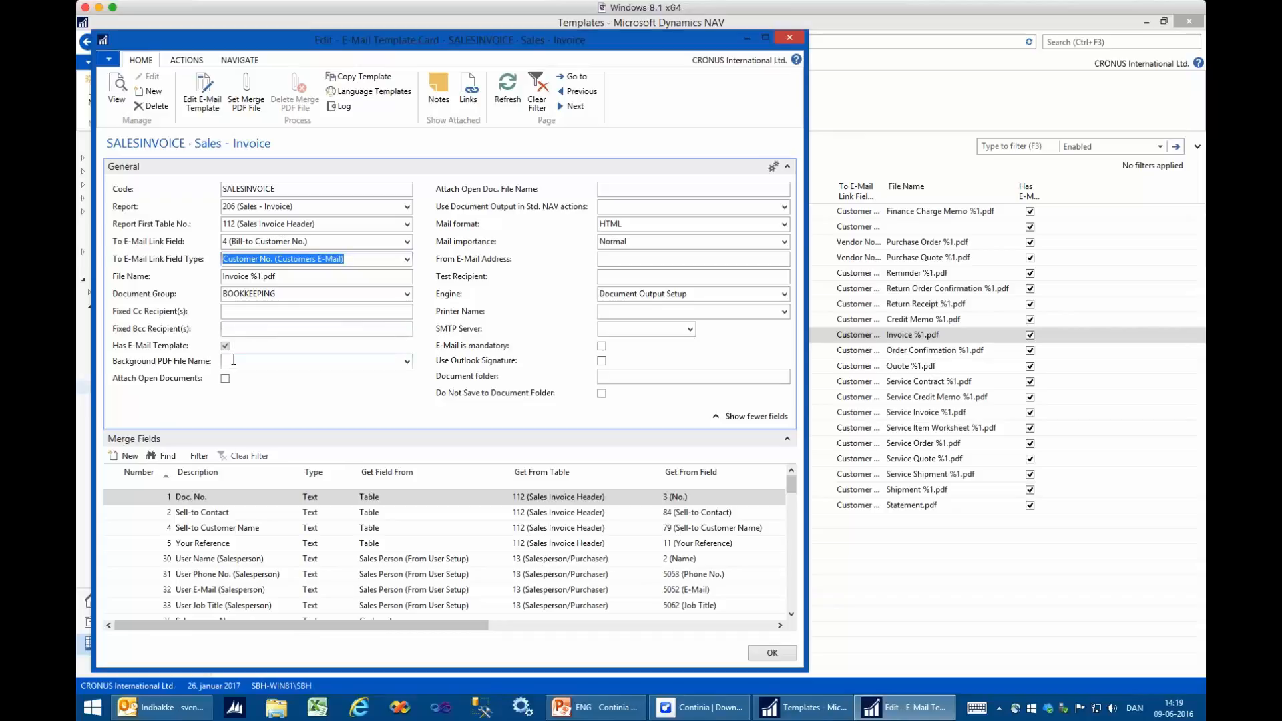
- Preview Cronus letter.pdf from the Desktop and set it as the SALESINVOICE template's background PDF file
left_click(233, 360)
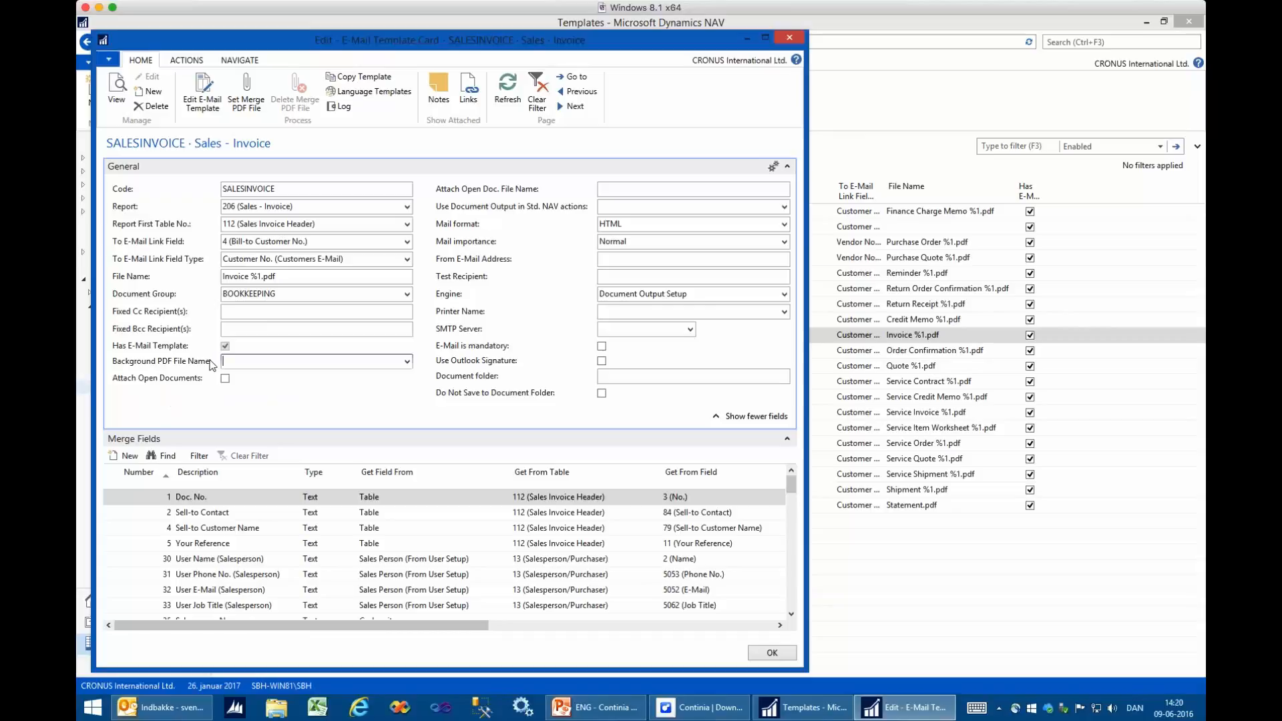
left_click(407, 361)
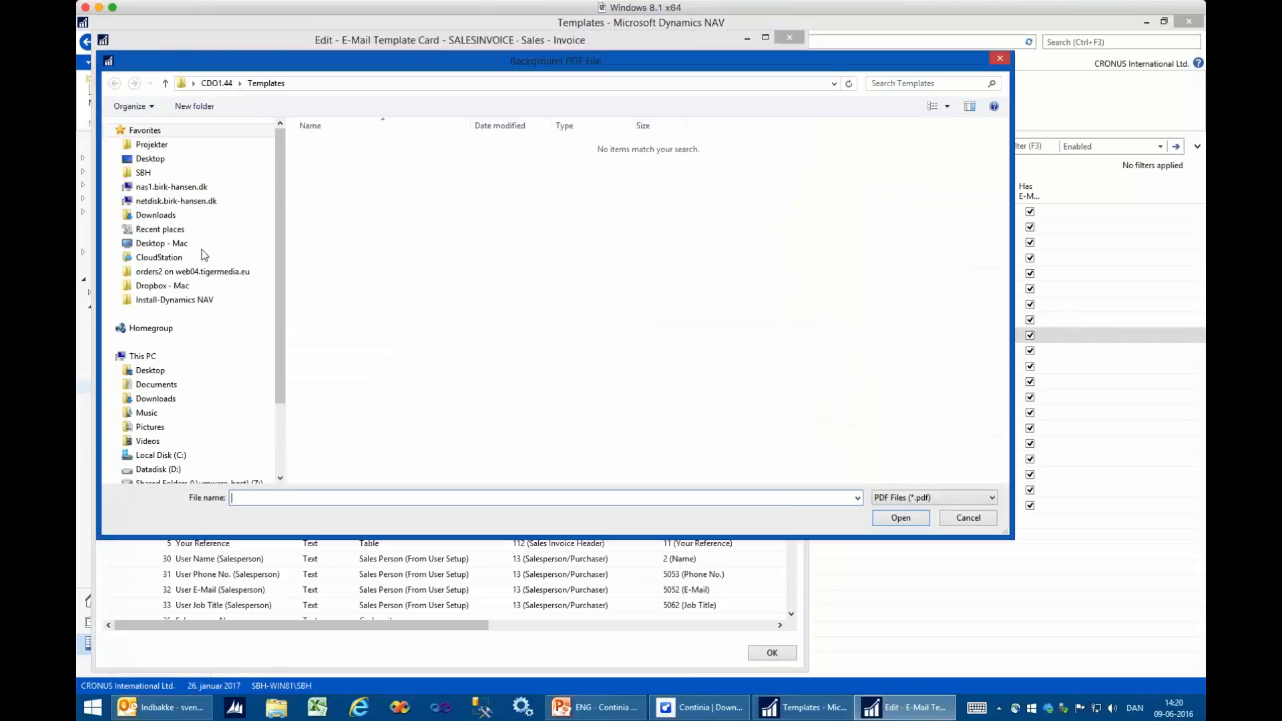
left_click(148, 162)
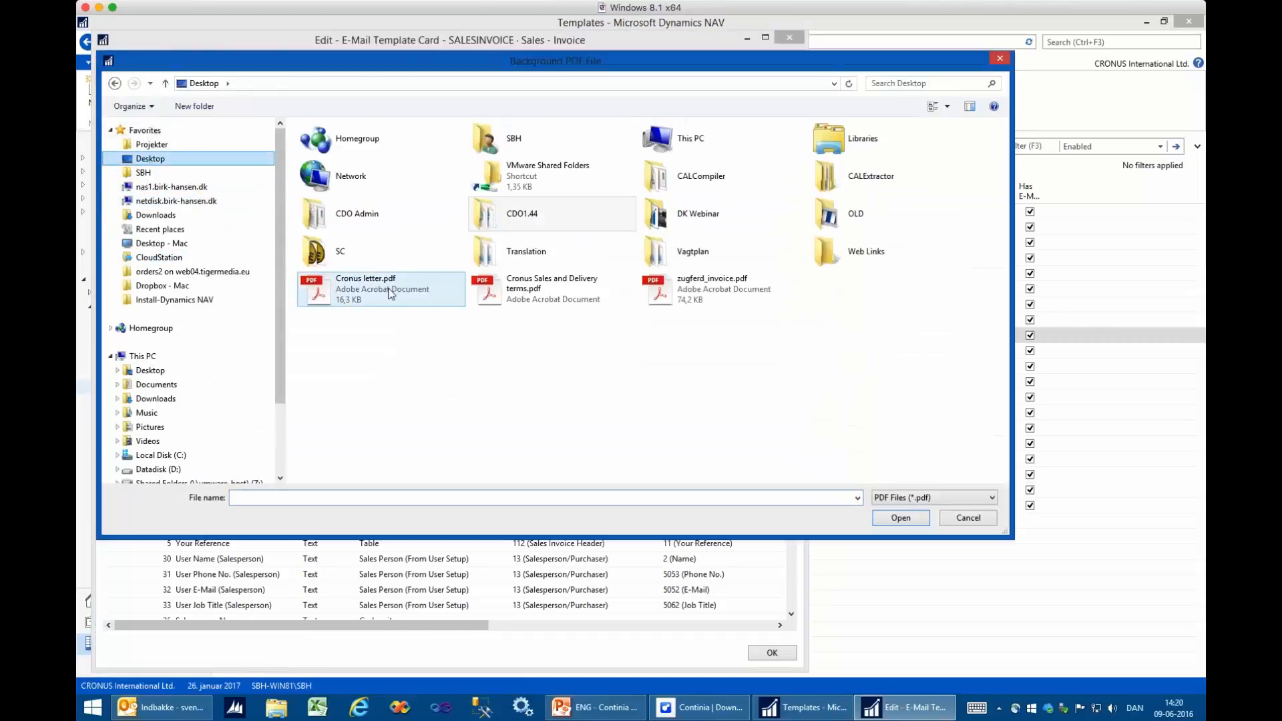
left_click(359, 284)
right_click(360, 285)
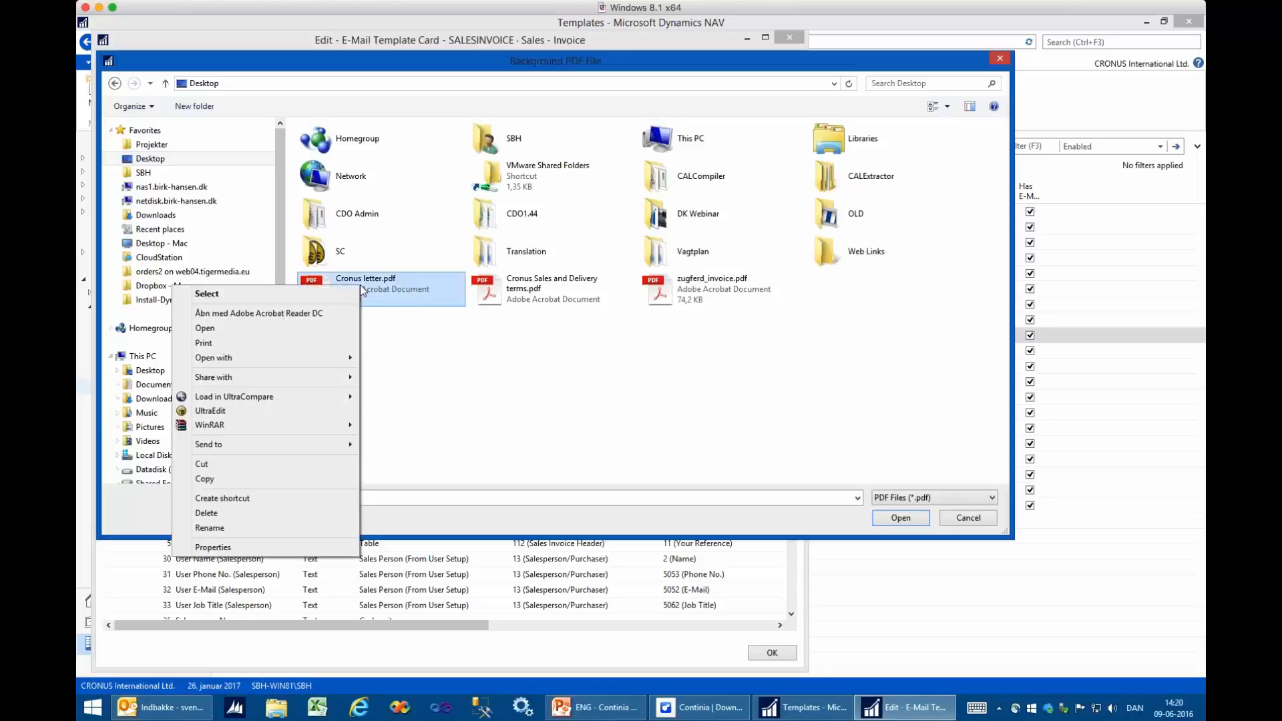
left_click(268, 330)
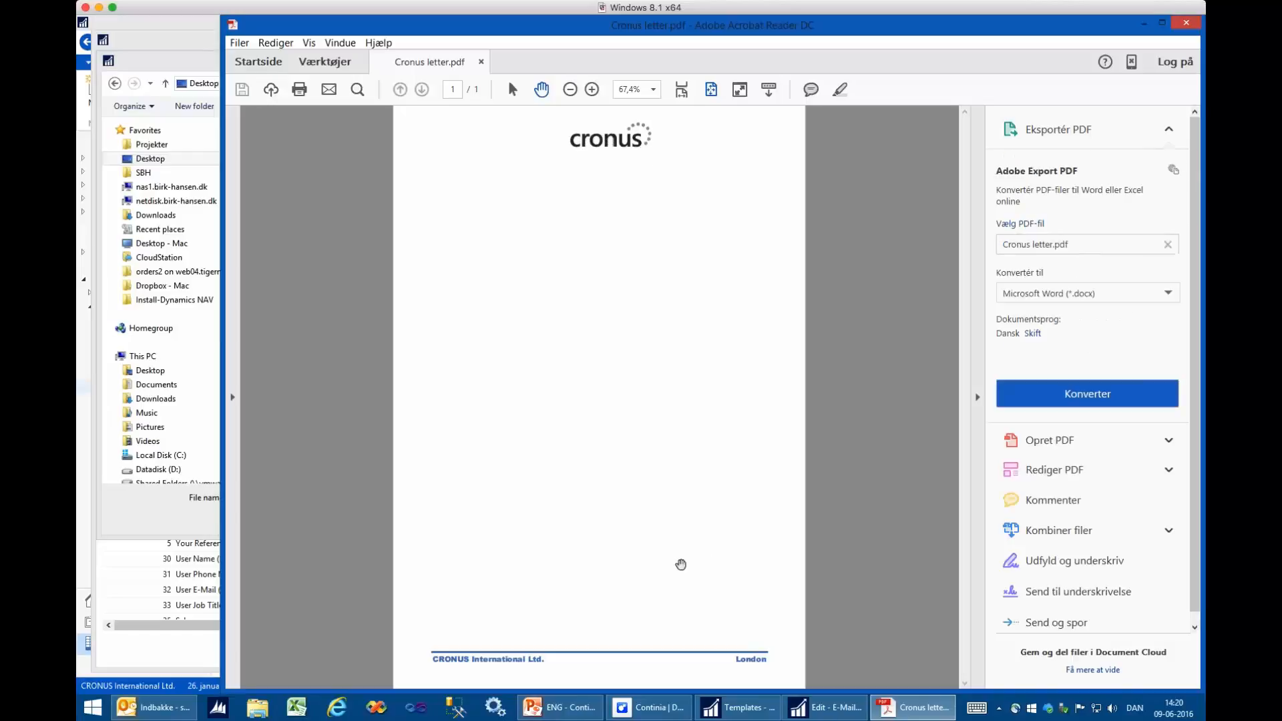
left_click(1186, 22)
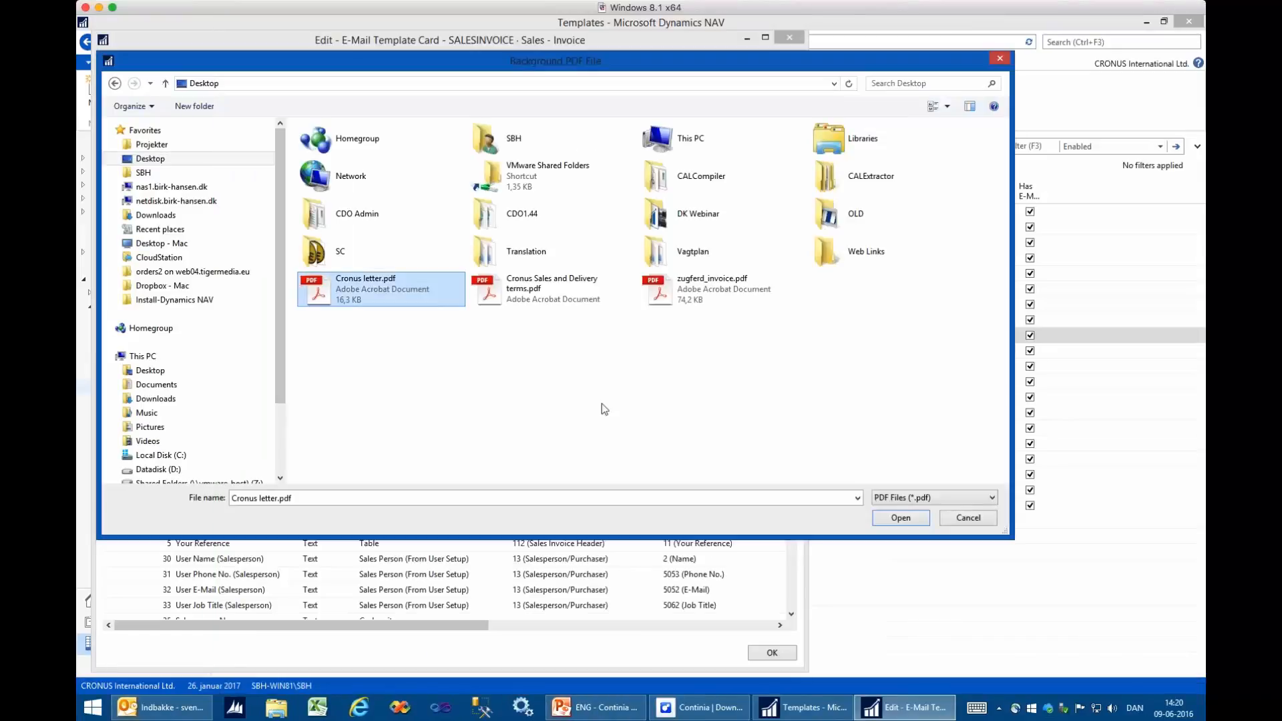
double_click(382, 297)
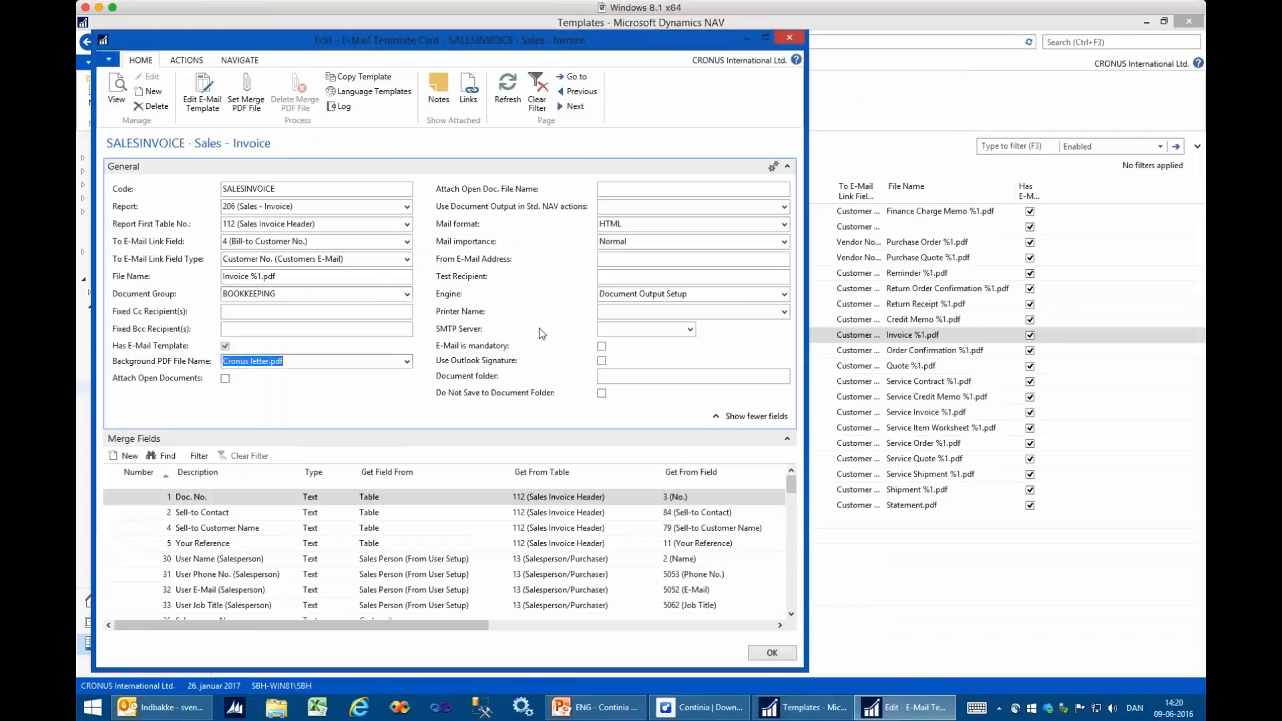
- Preview Cronus Sales and Delivery terms.pdf from the Desktop and set it as the SALESINVOICE template's merge PDF file
left_click(252, 92)
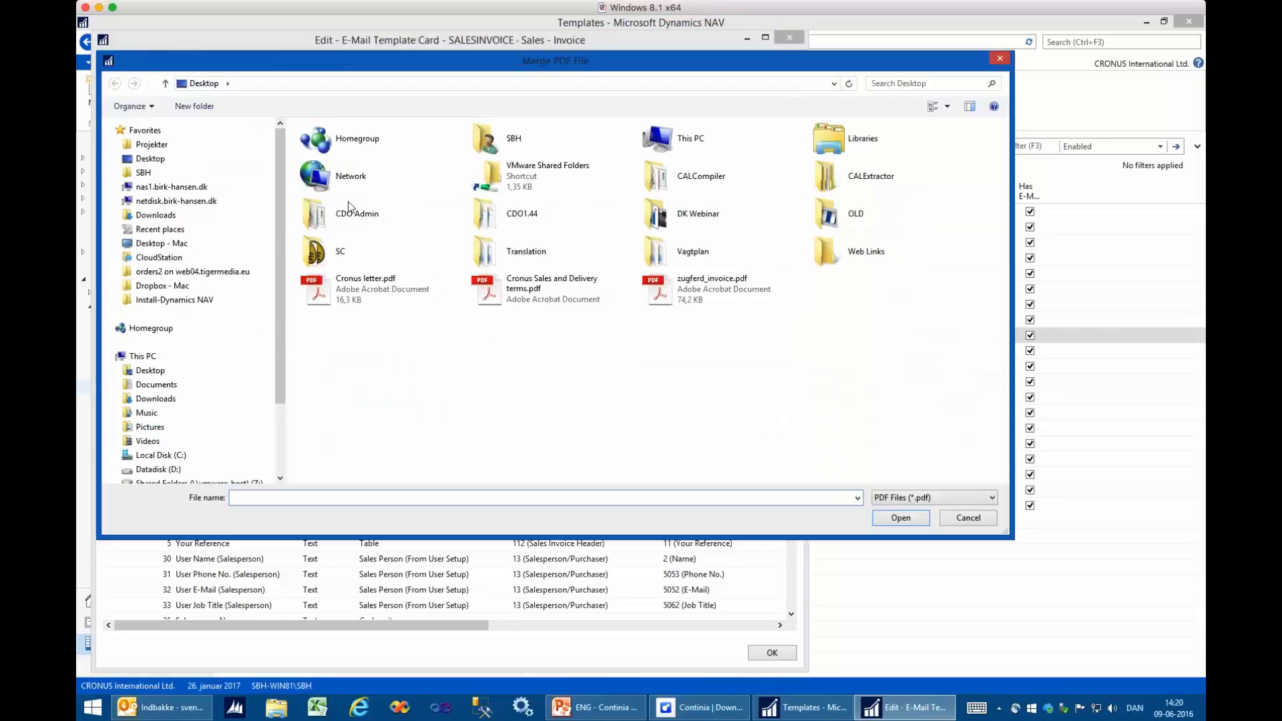
right_click(511, 292)
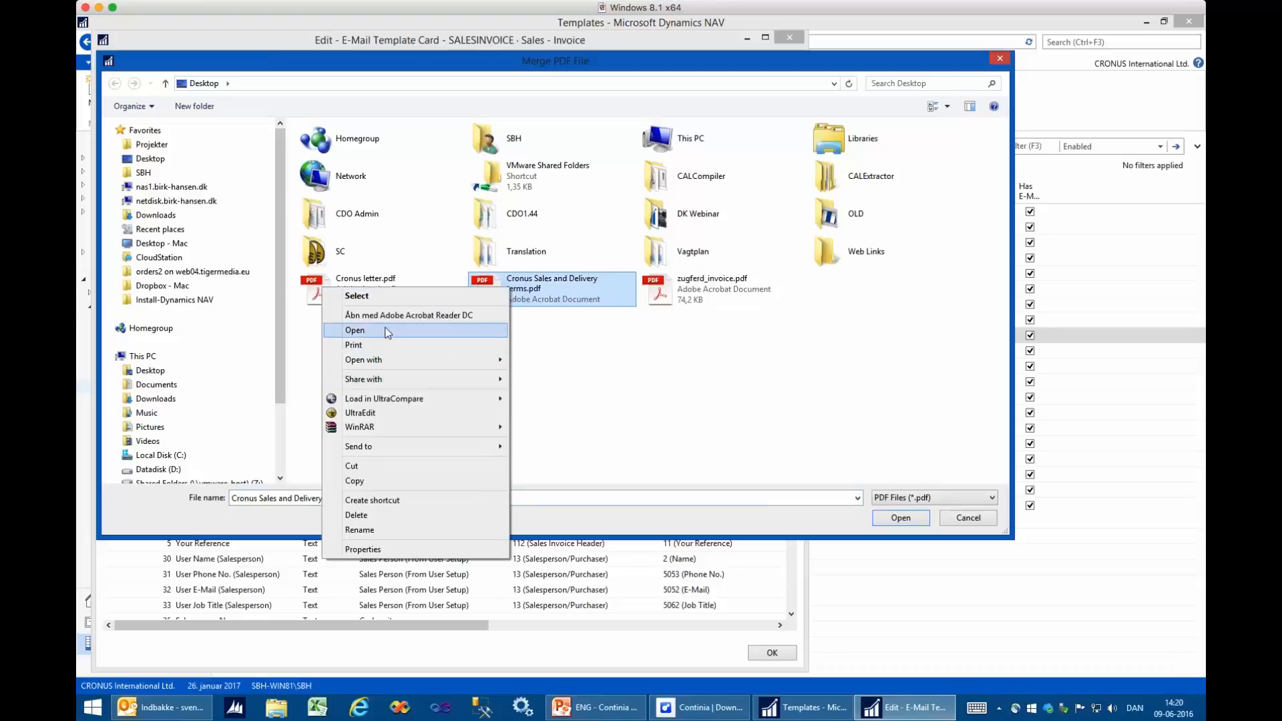
left_click(414, 330)
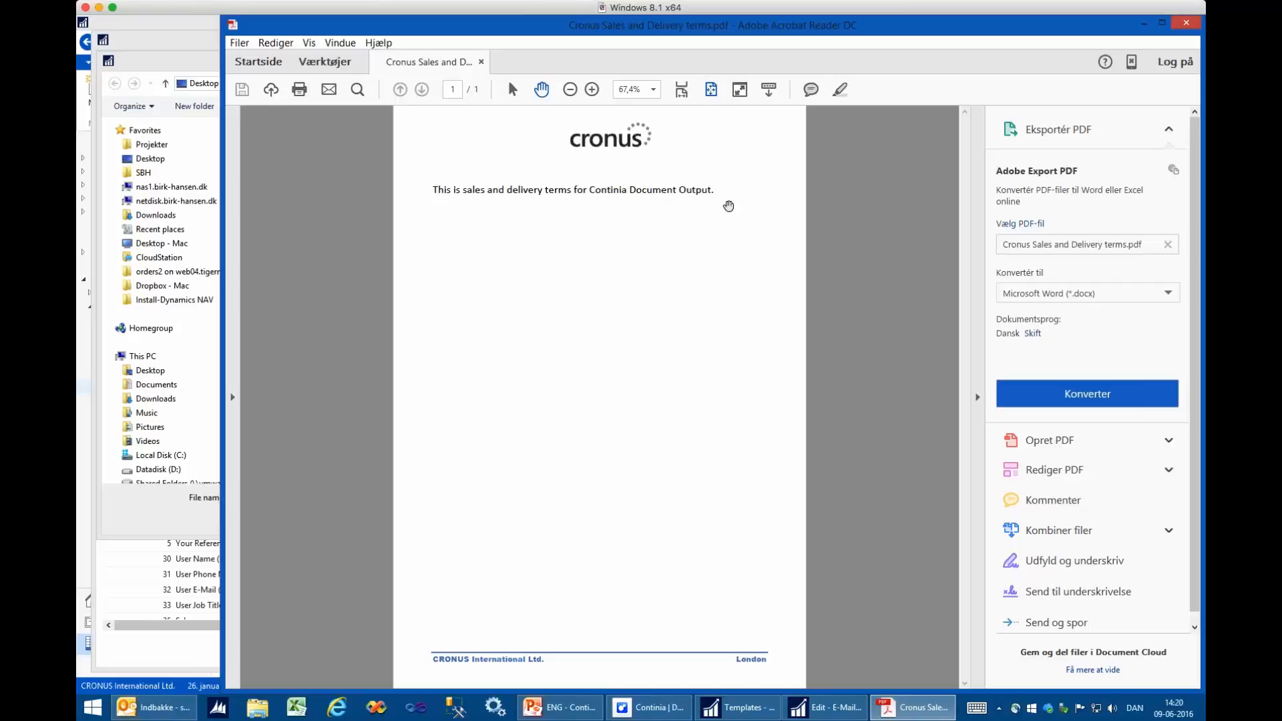
left_click(1186, 22)
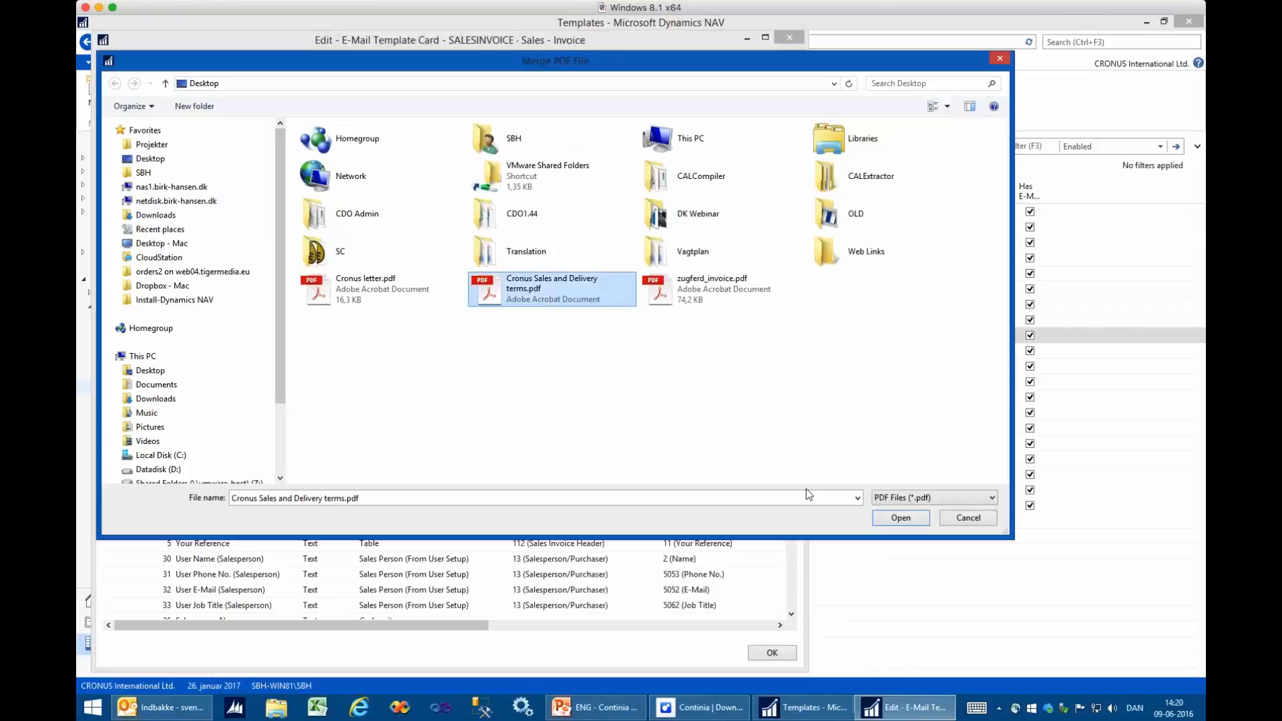
double_click(525, 294)
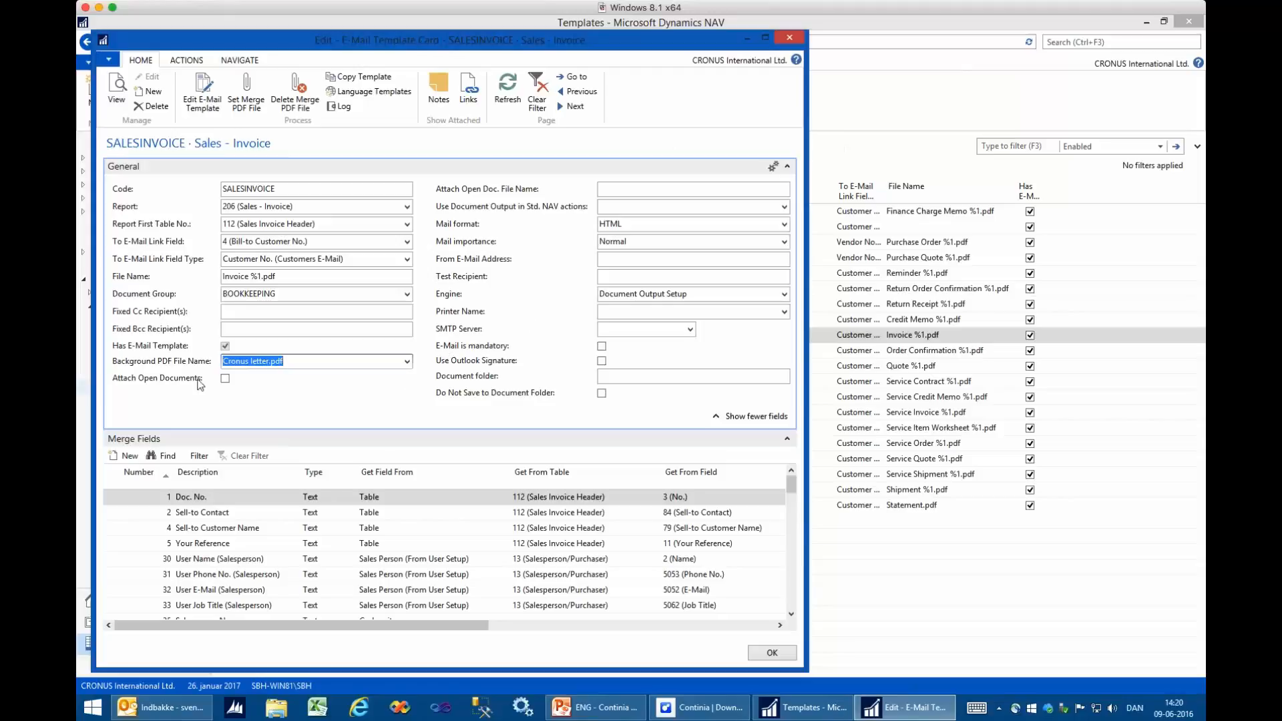
- Examine the choices for Use Document Output in Std. NAV actions and the sources of the template's merge fields
left_click(617, 185)
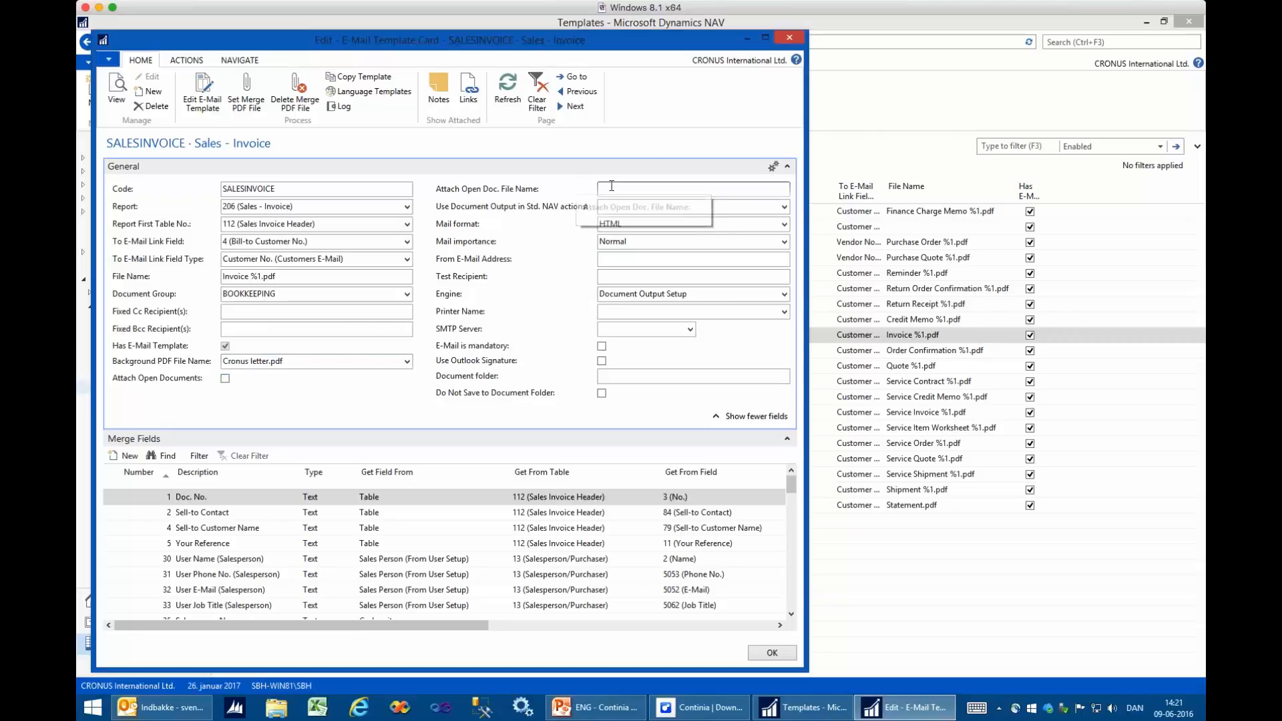
left_click(613, 207)
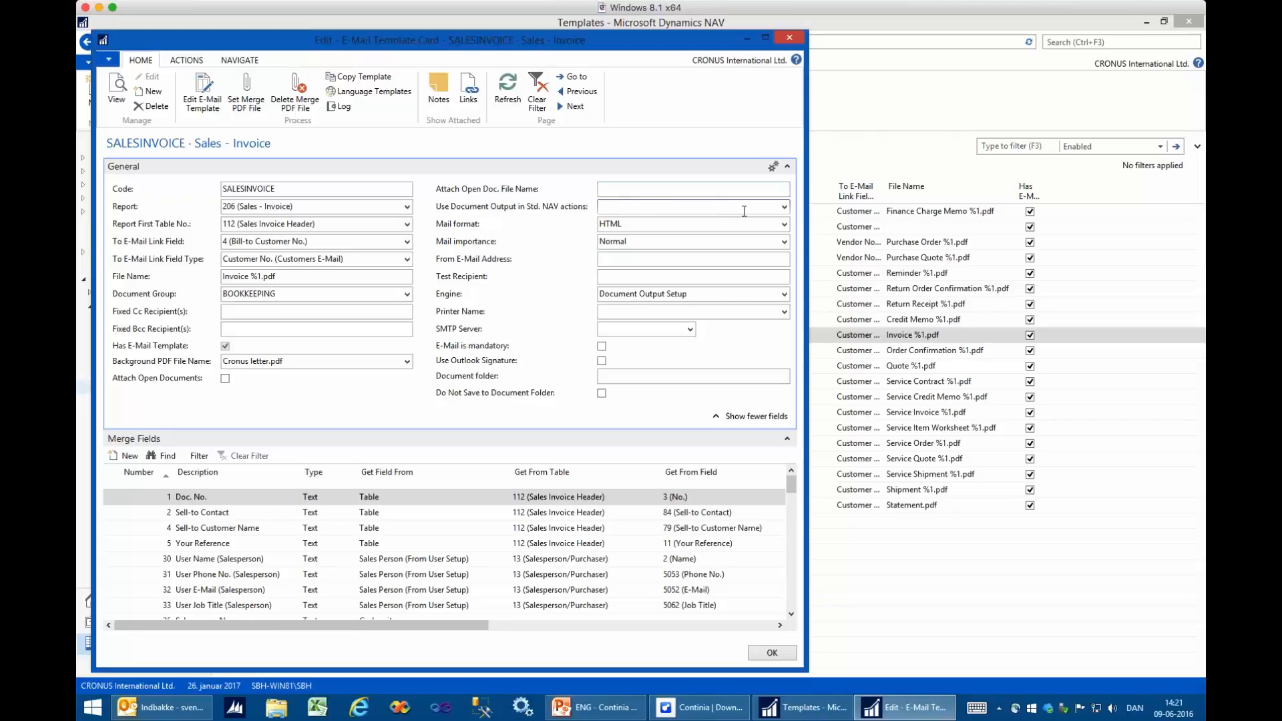
left_click(785, 207)
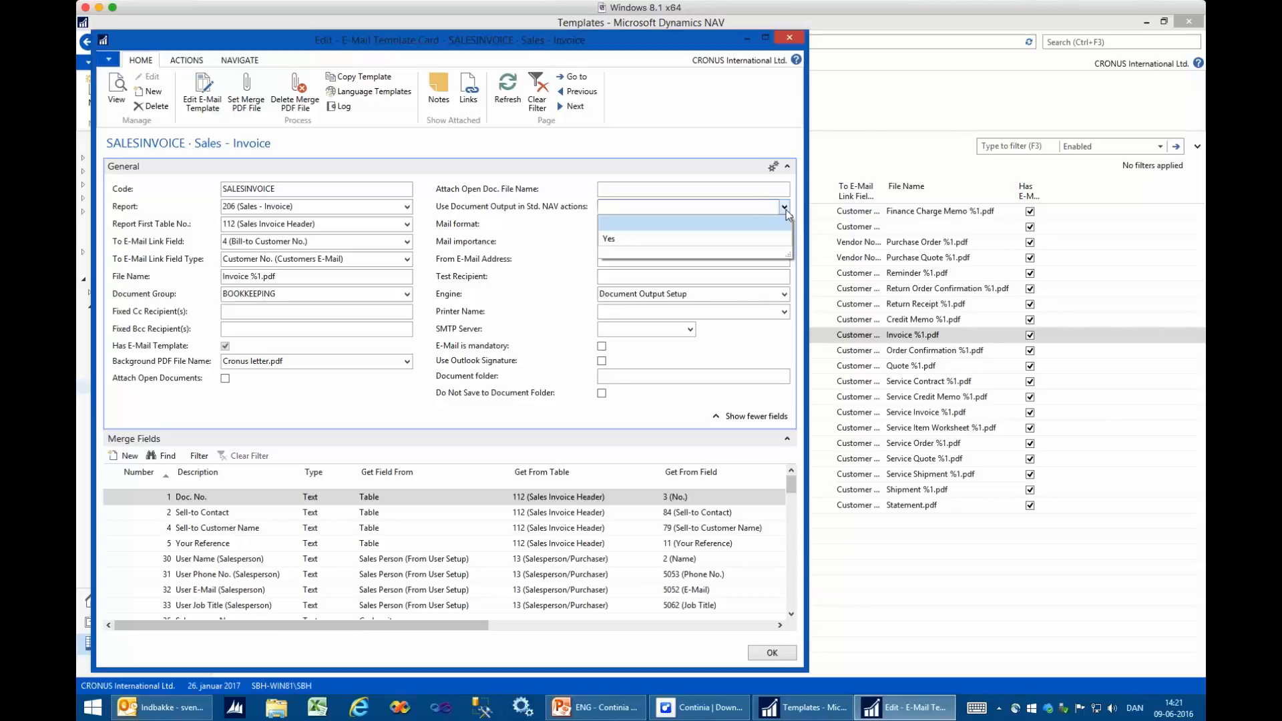
left_click(785, 208)
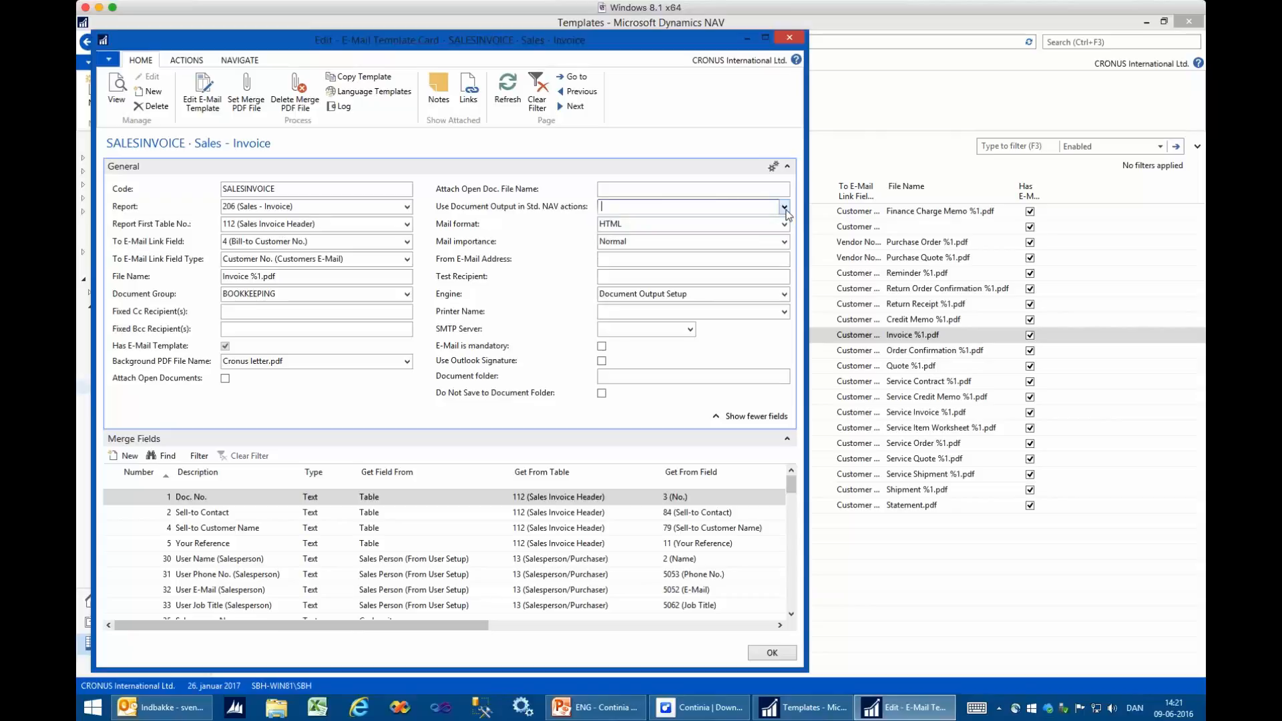
left_click(760, 418)
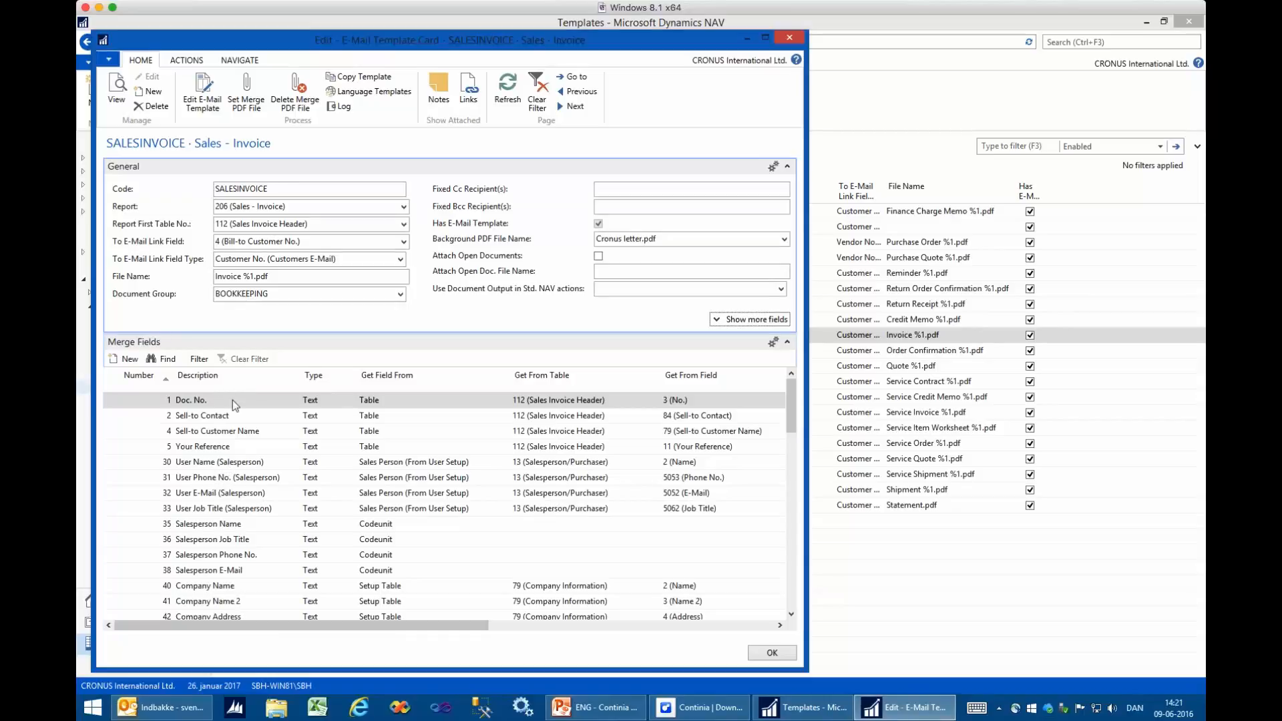
left_click(302, 403)
left_click_drag(398, 629, 679, 541)
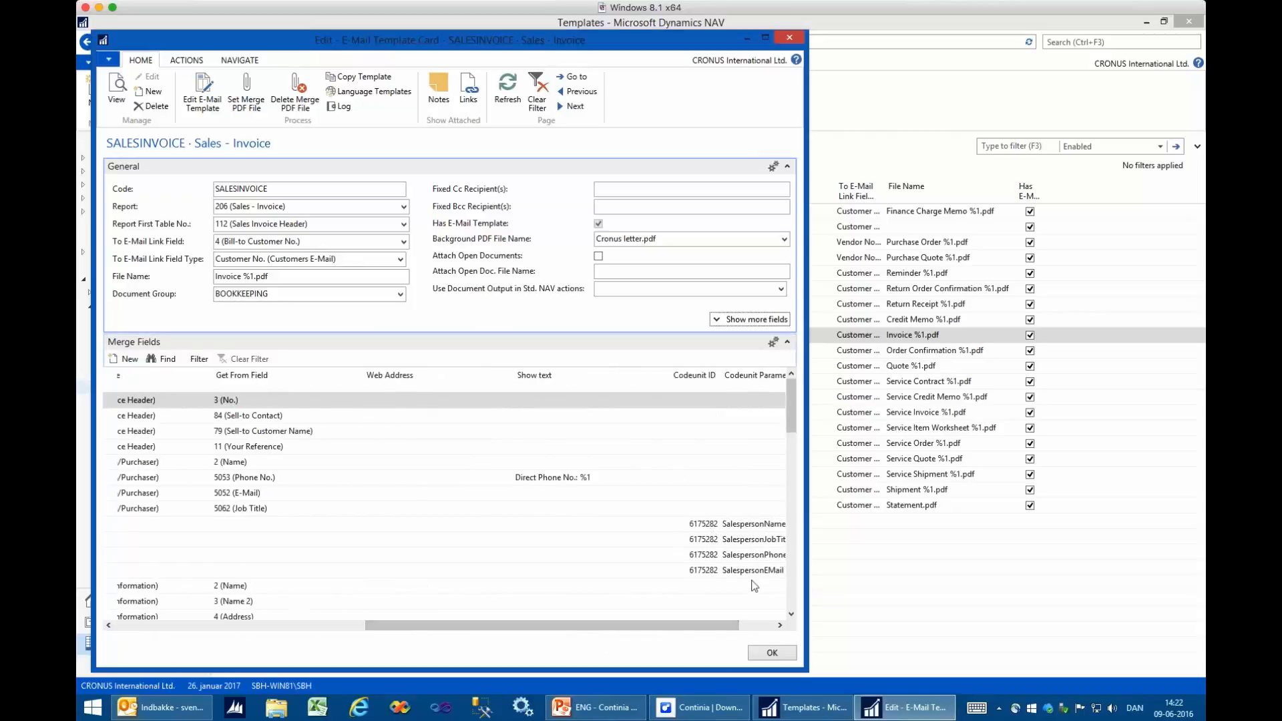
left_click_drag(710, 627, 447, 621)
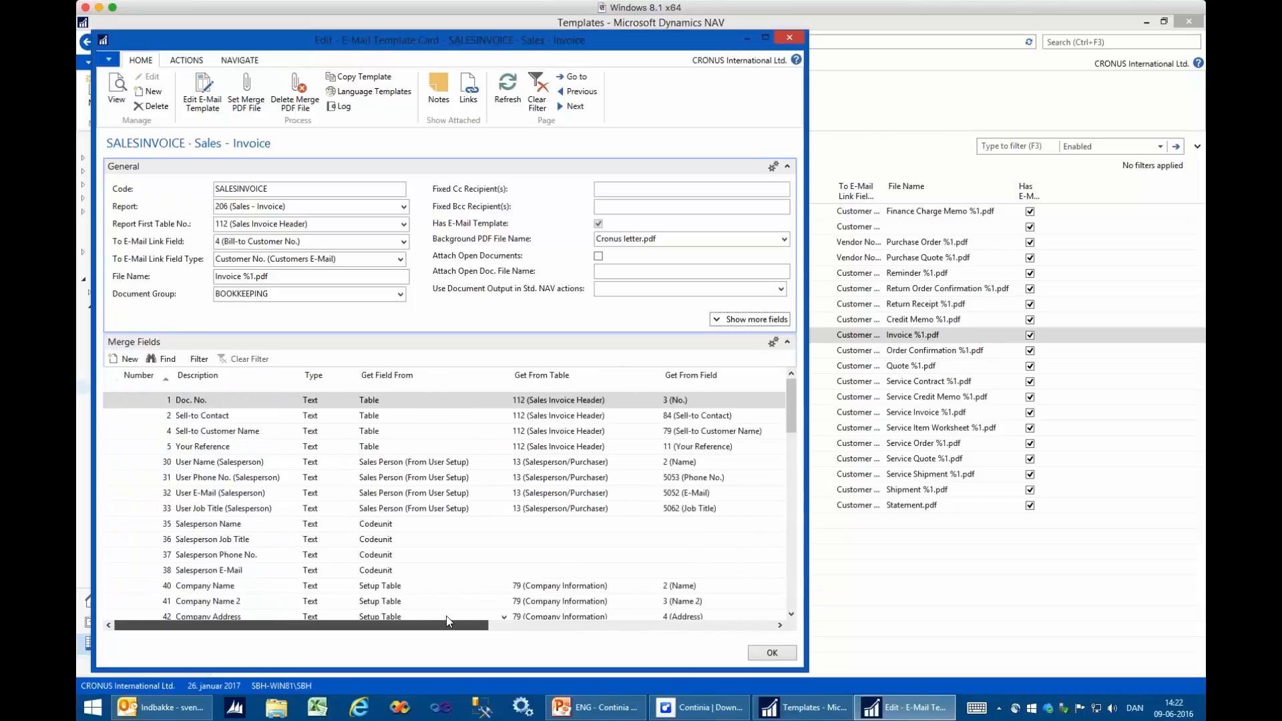
left_click_drag(793, 401, 740, 477)
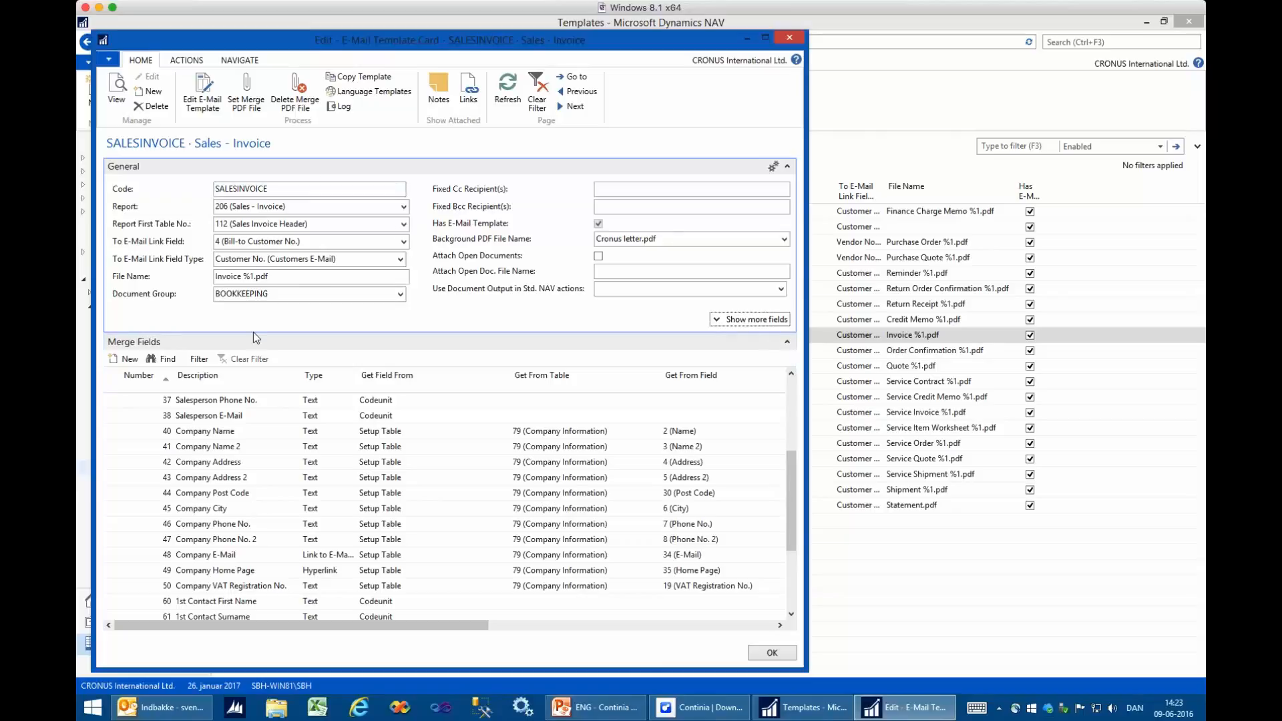
- Replace the Cronus logo in the SALESINVOICE e-mail template with the Continia logo picture, save the template, and close its card
left_click(207, 94)
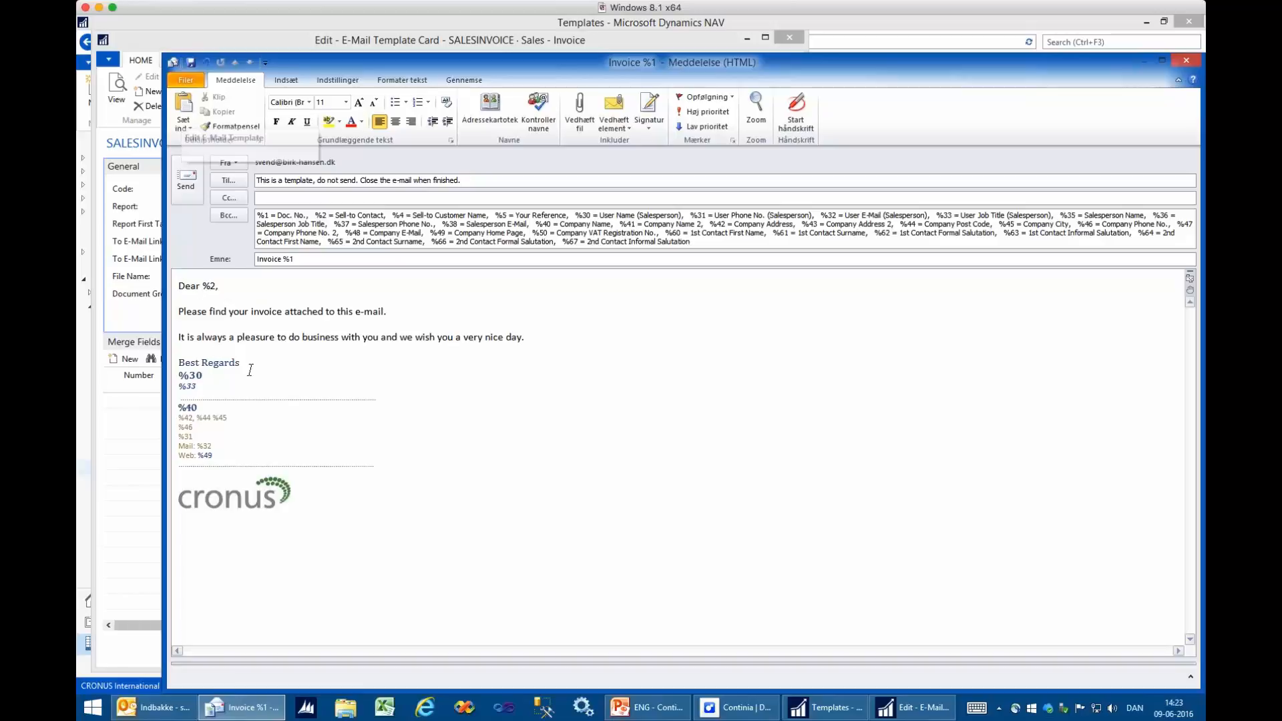
left_click(266, 495)
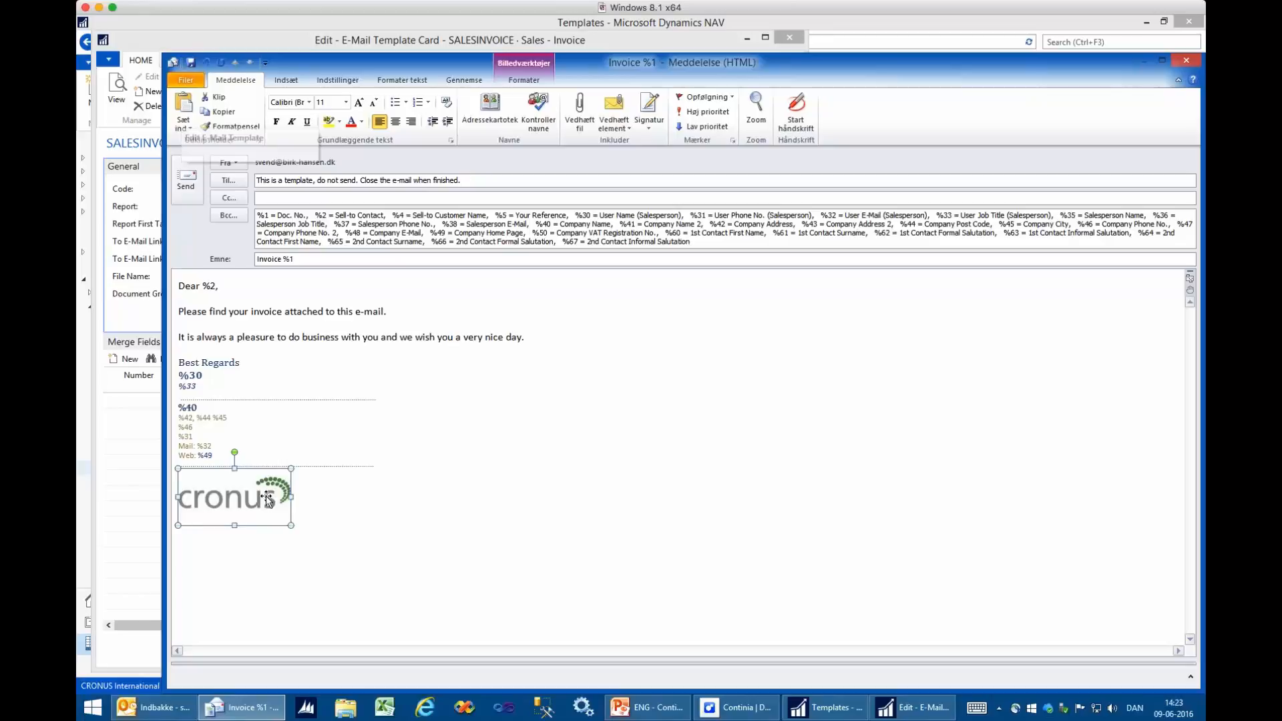
key("Delete")
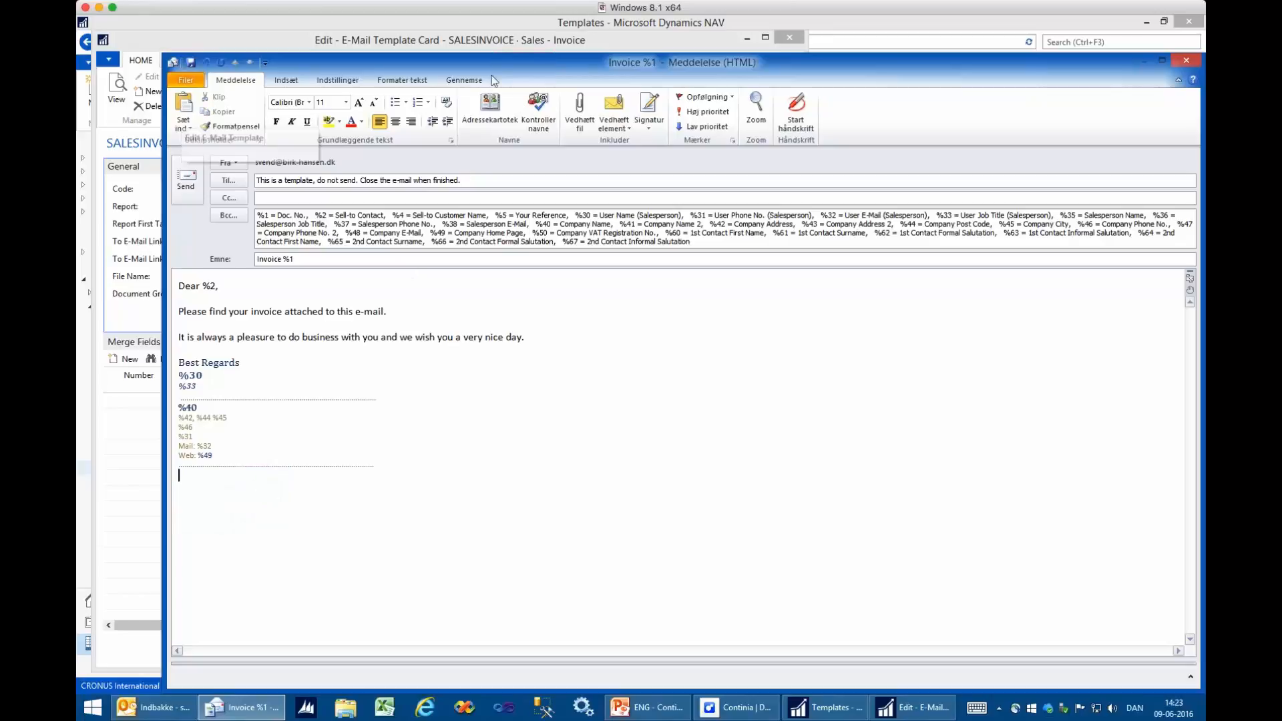
left_click(291, 85)
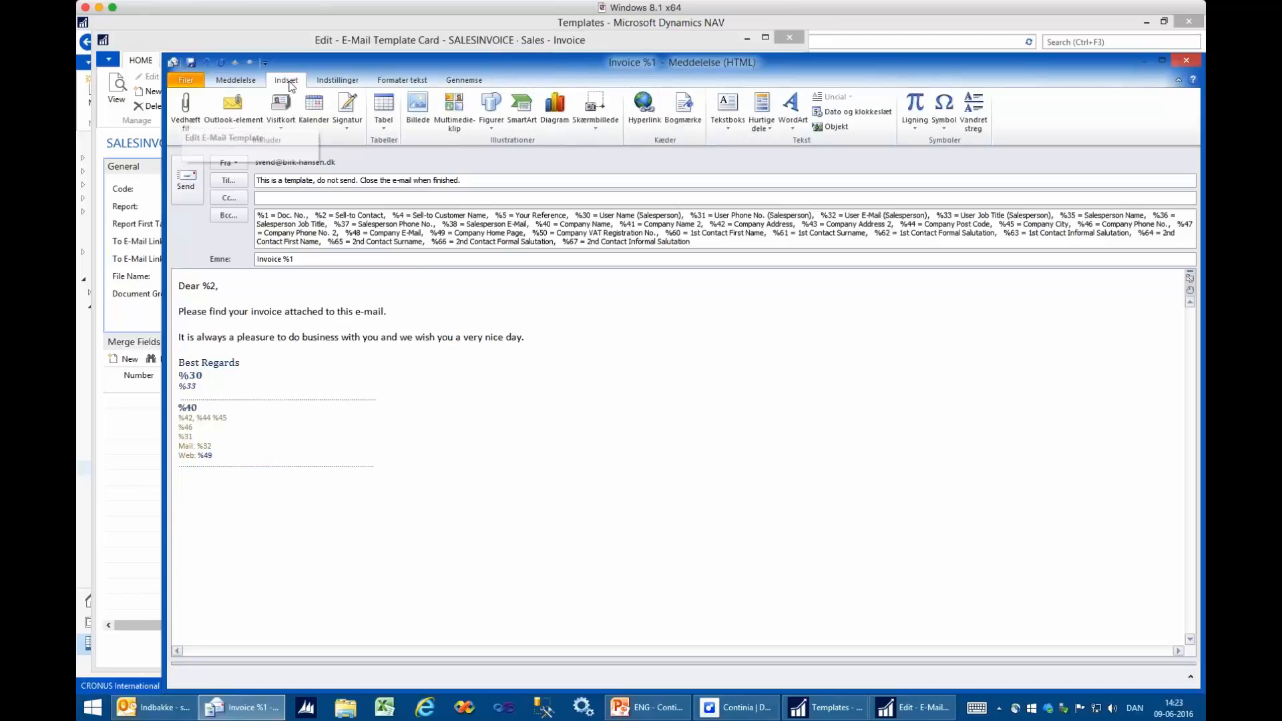
left_click(418, 107)
double_click(626, 270)
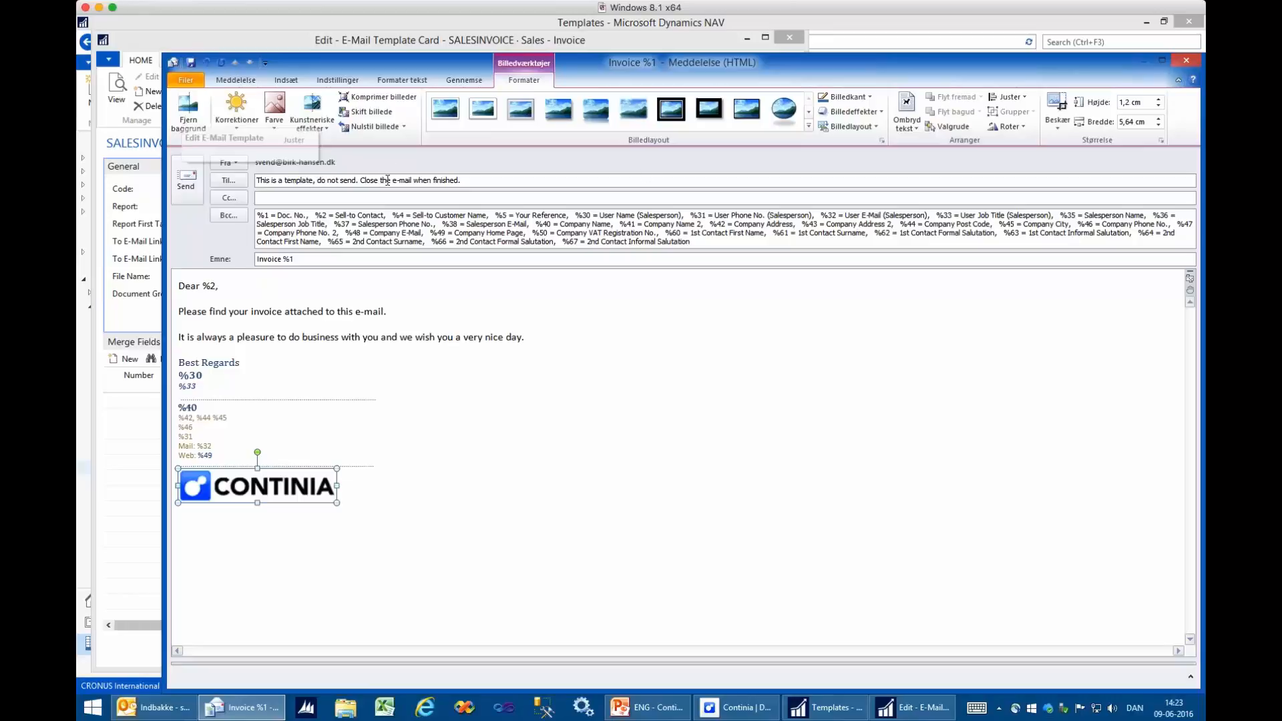
left_click(1187, 61)
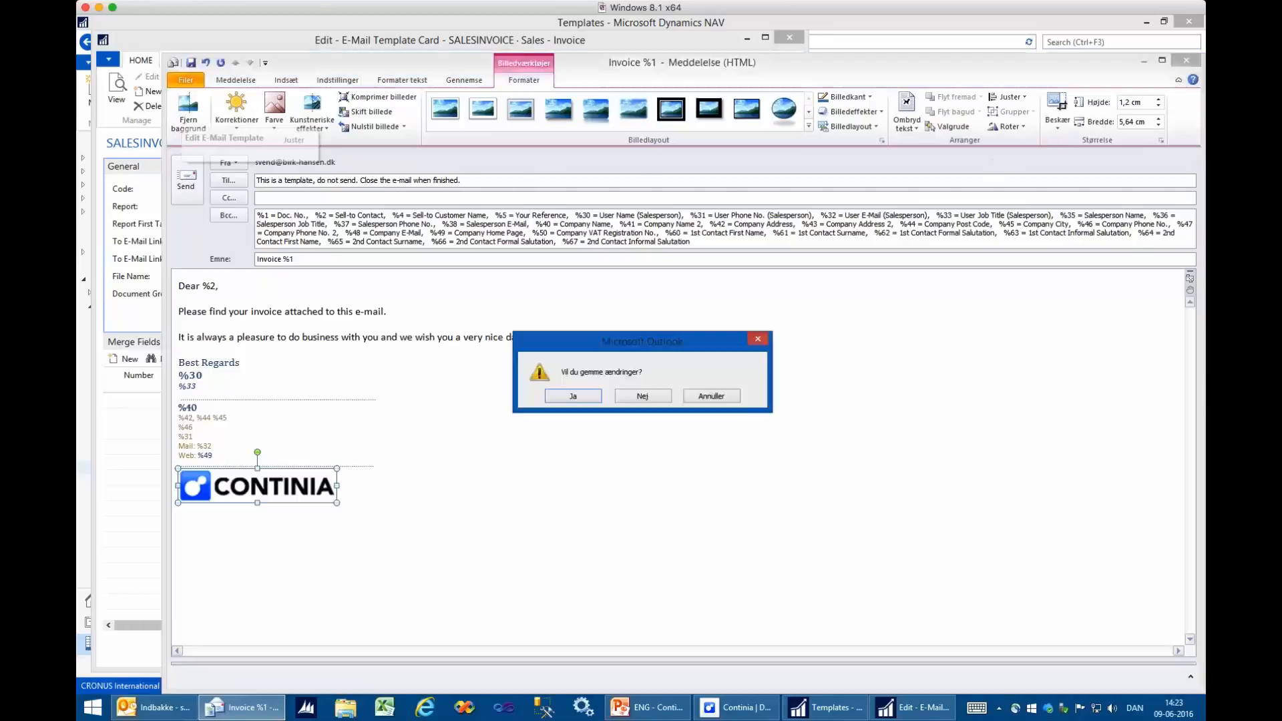
left_click(573, 397)
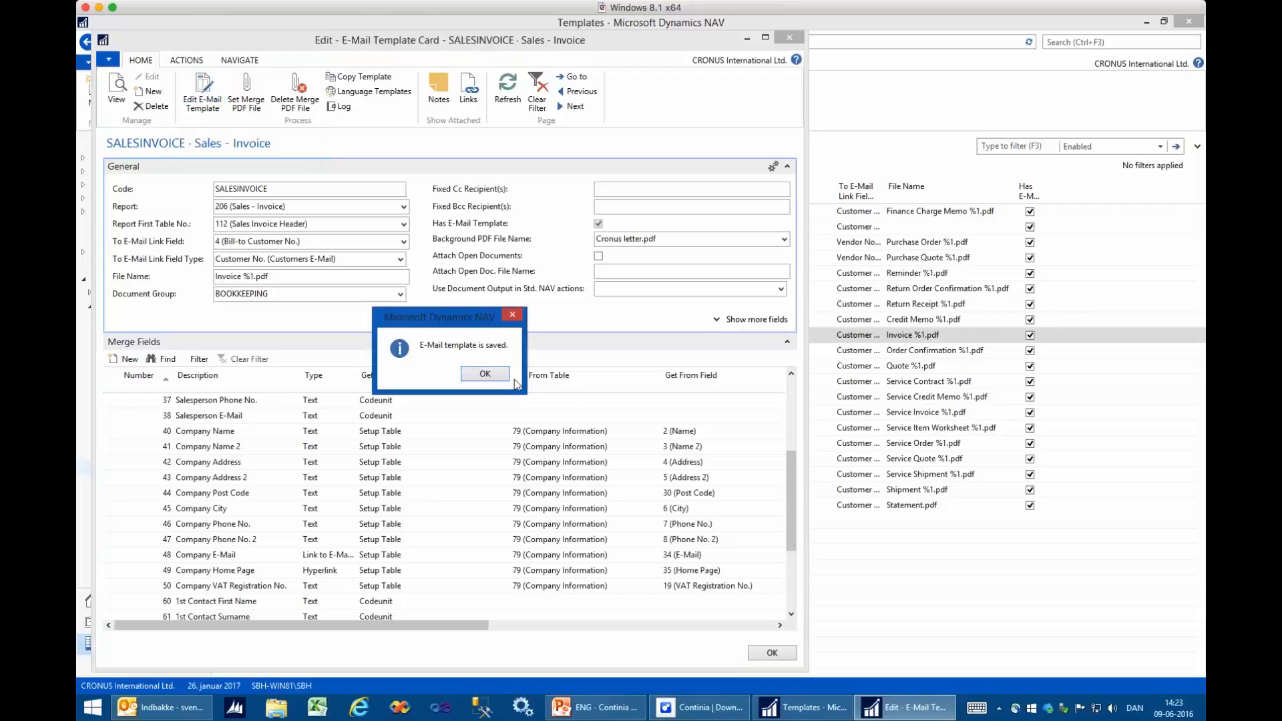
left_click(486, 375)
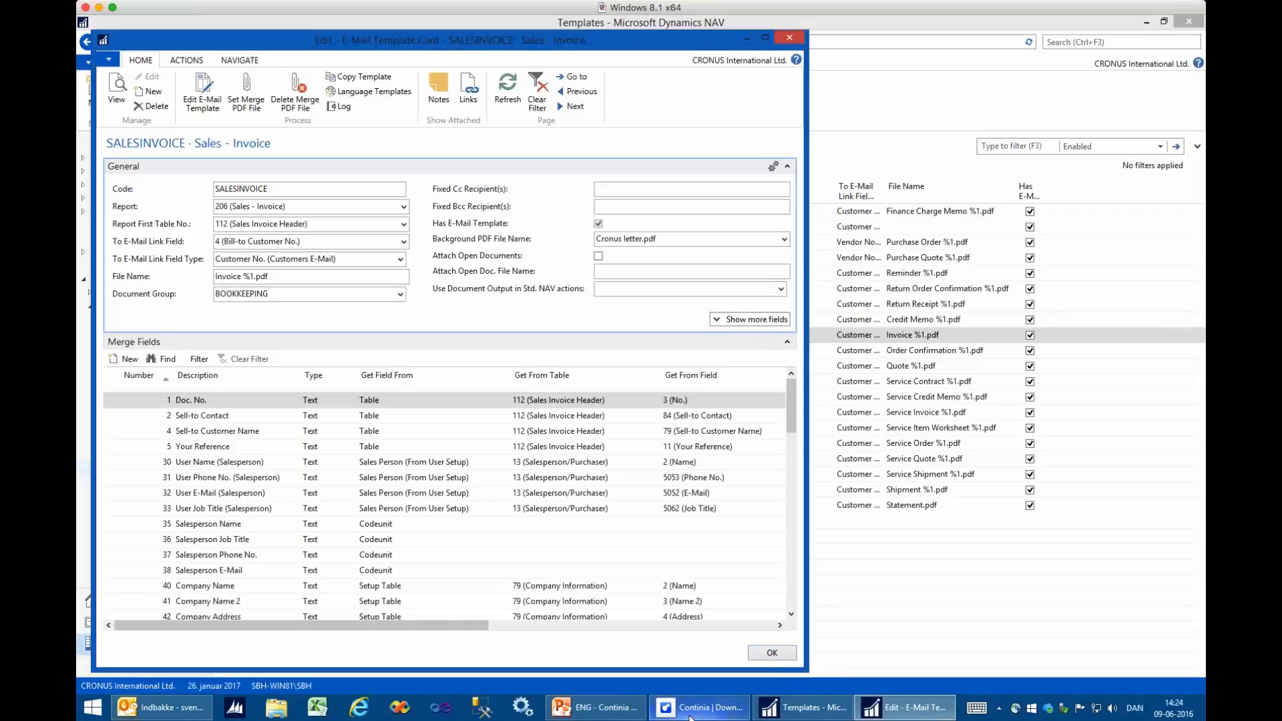
left_click(789, 659)
- Find and open the Unhandled Posted Sales Invoice list and create an Outlook e-mail for the first listed invoice
left_click(1093, 41)
type("unhand")
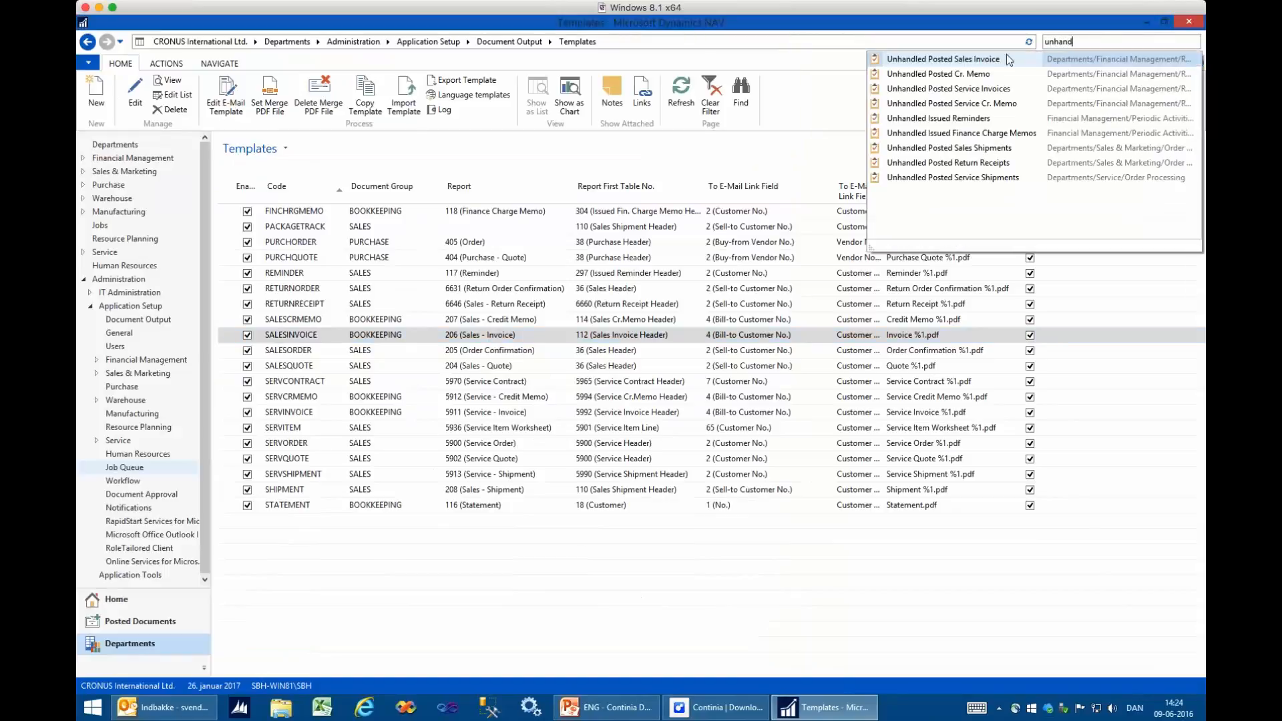
left_click(962, 59)
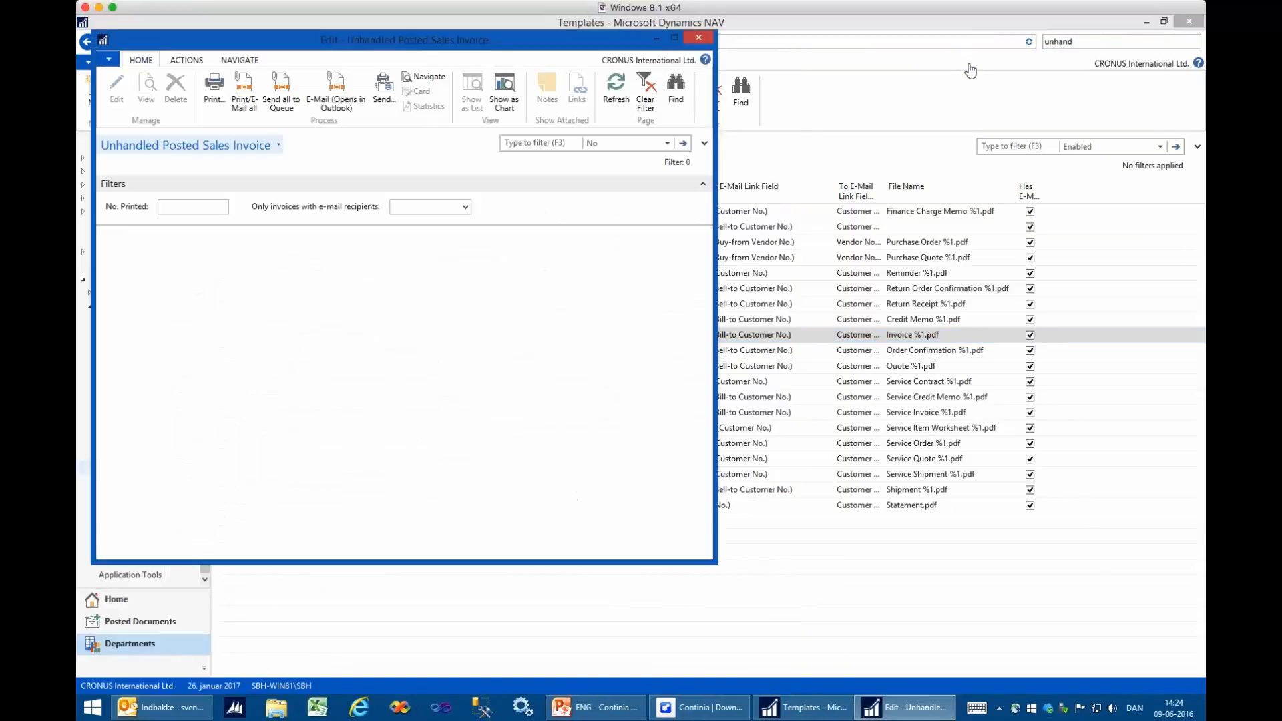
left_click(337, 86)
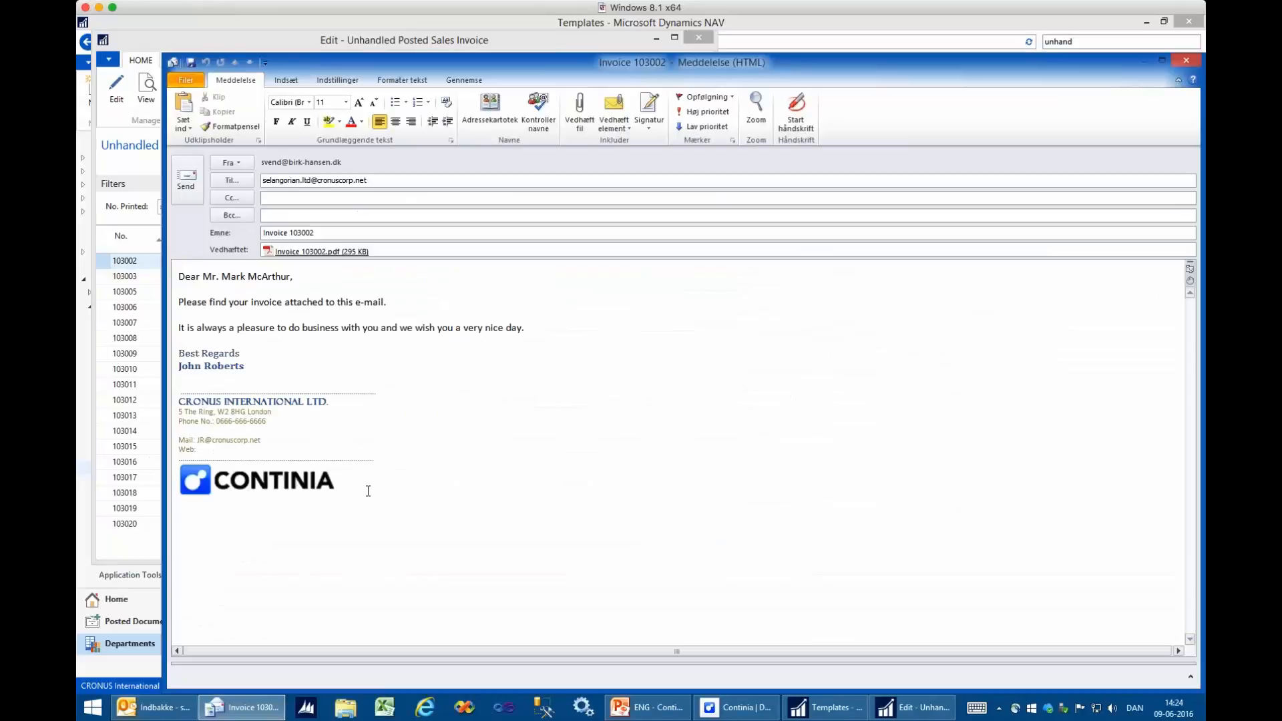
- View both pages of the attached invoice PDF, and close the PDF and the message without saving changes
left_click(310, 251)
double_click(310, 251)
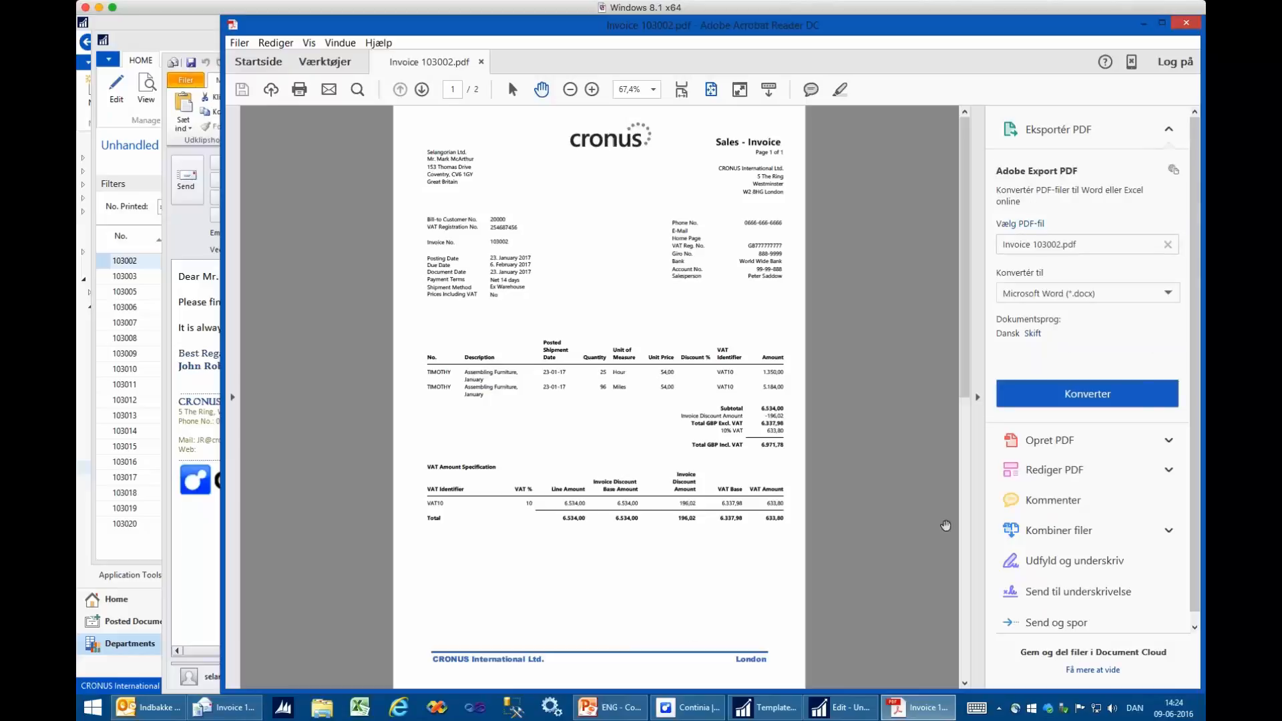
left_click(965, 640)
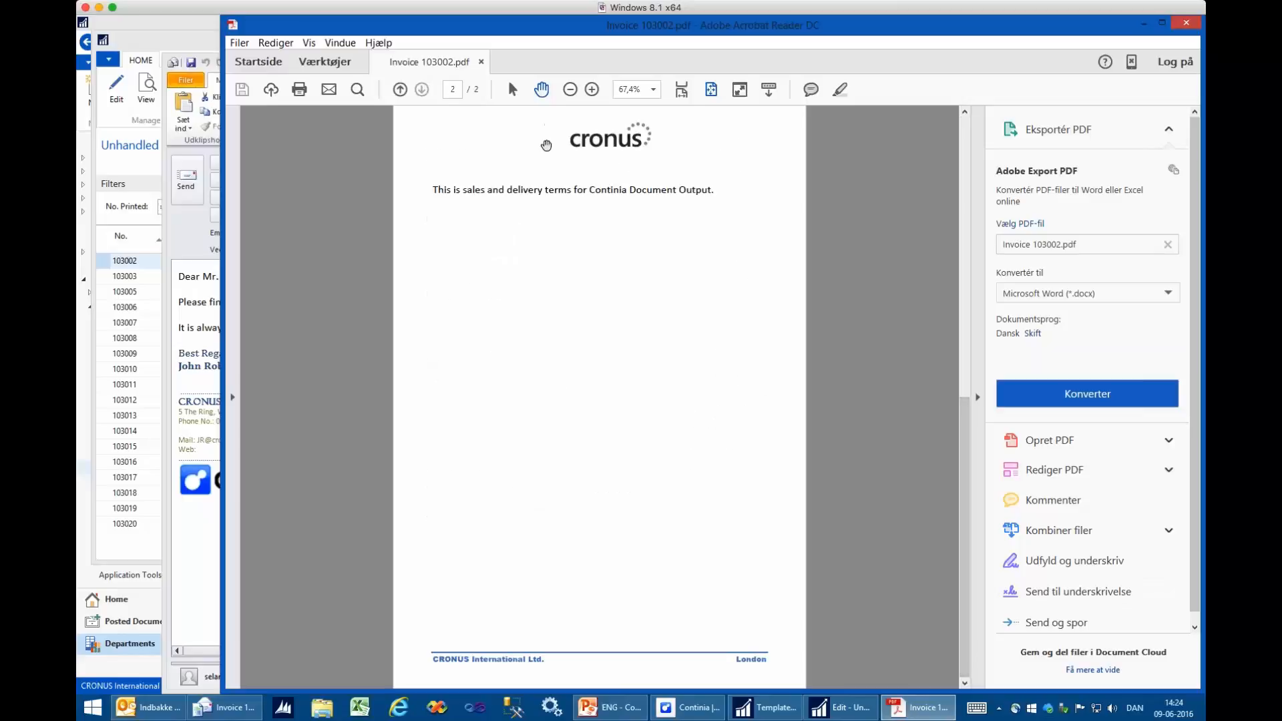
left_click(1185, 24)
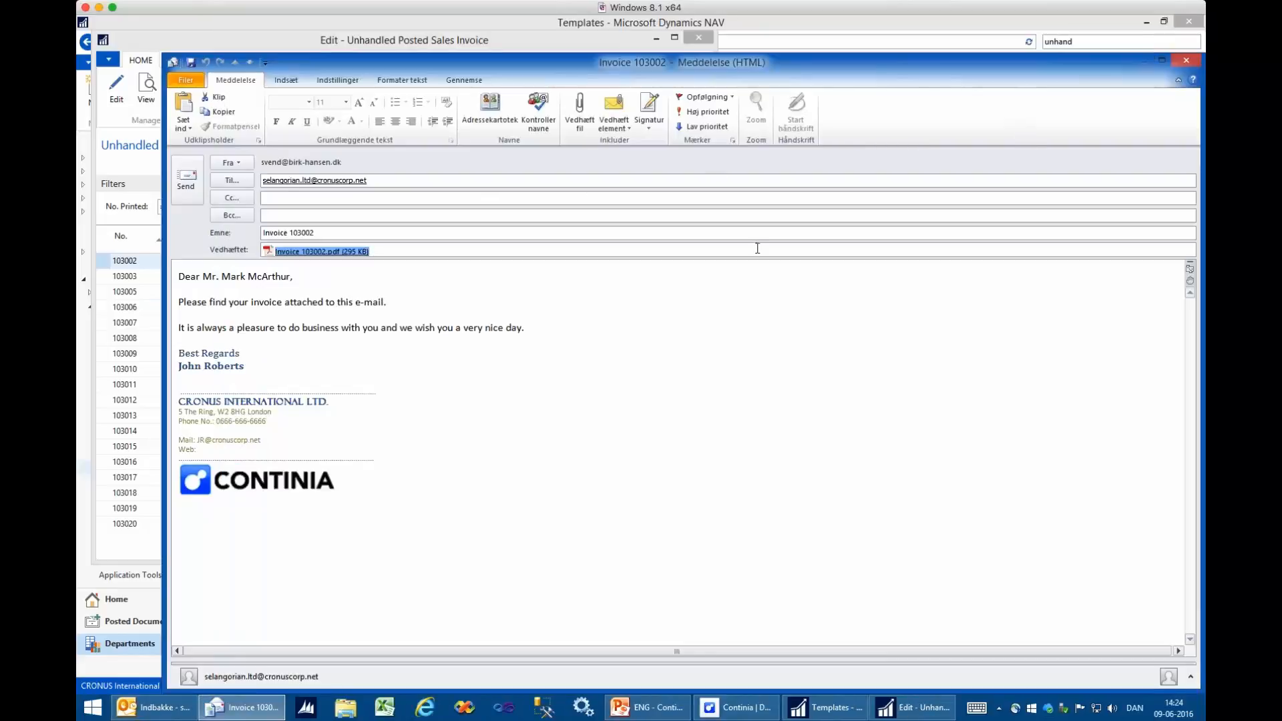
left_click(1191, 61)
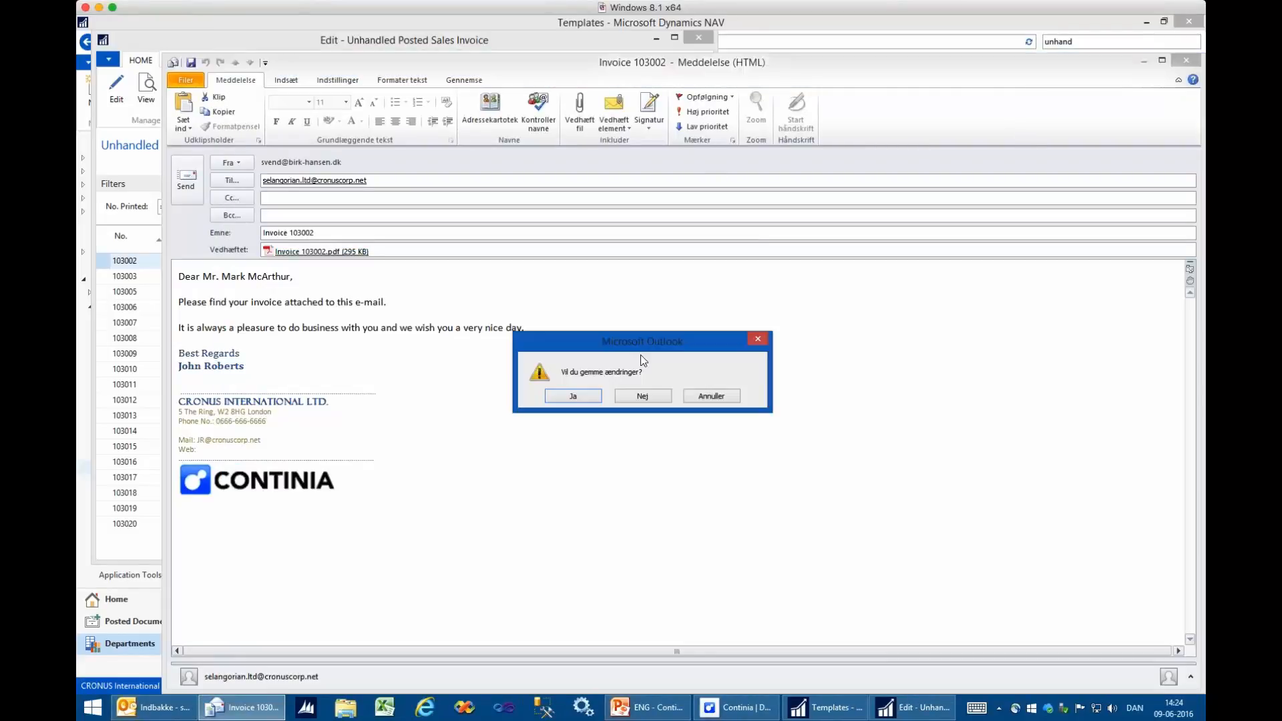
left_click(643, 396)
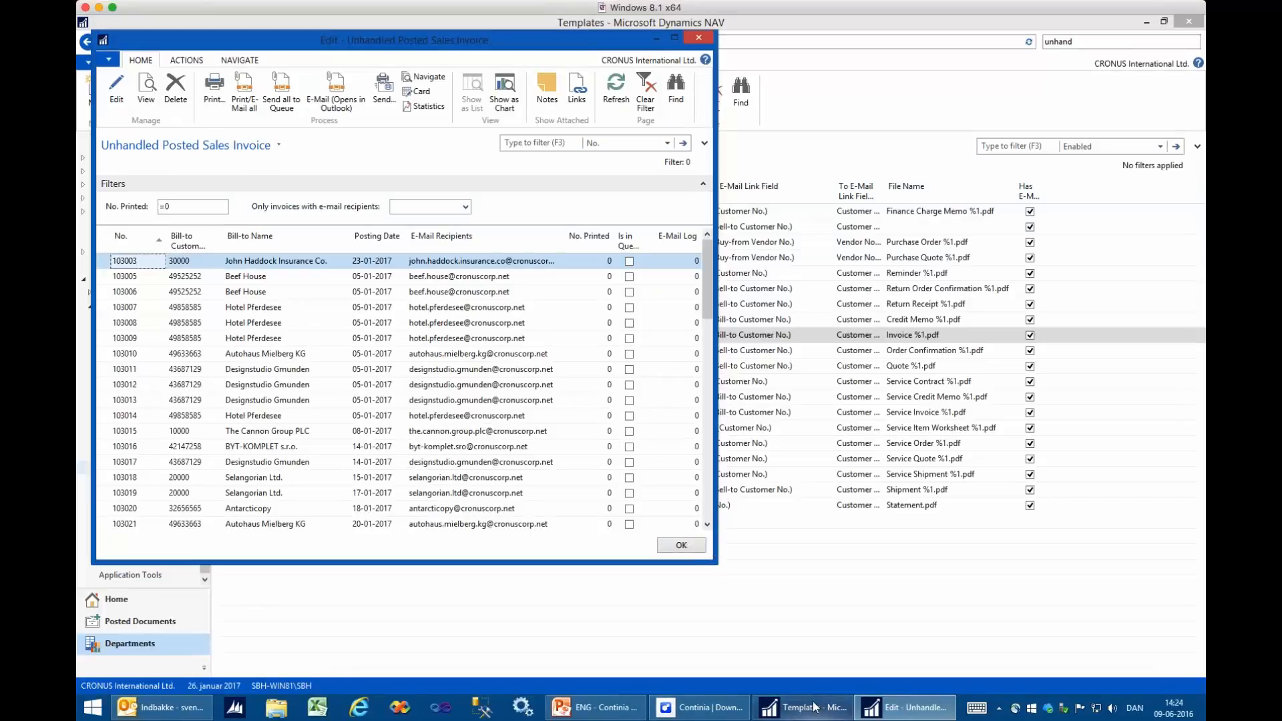
- Return to the template list and set the SALESINVOICE template's To E-Mail Link Field Type to Customer No. (E-Mail recipients)
mouse_move(814, 707)
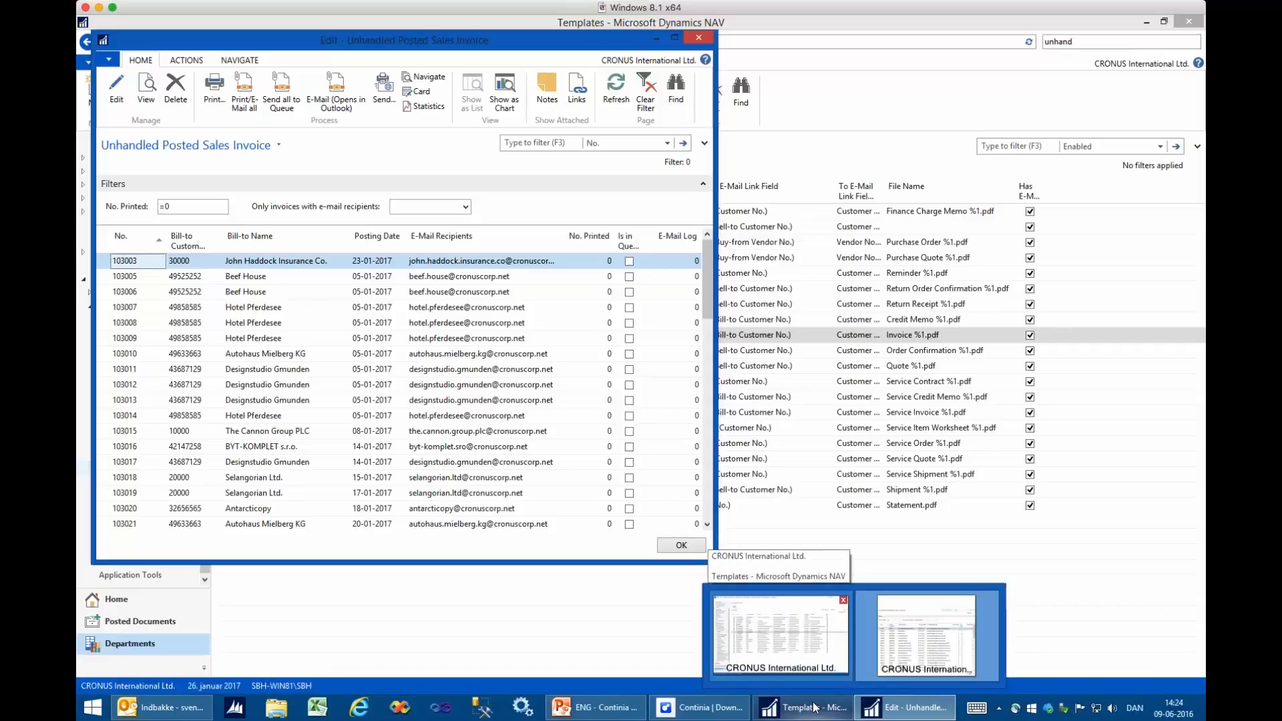
mouse_move(811, 651)
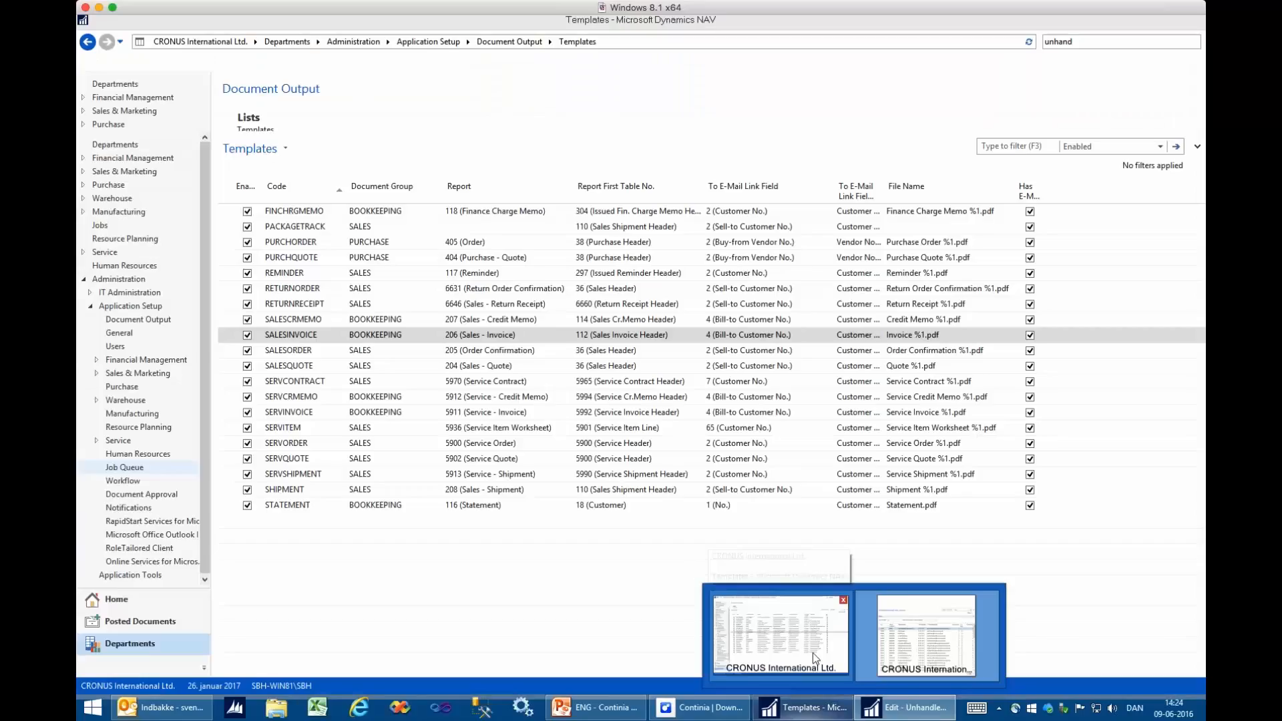
left_click(812, 652)
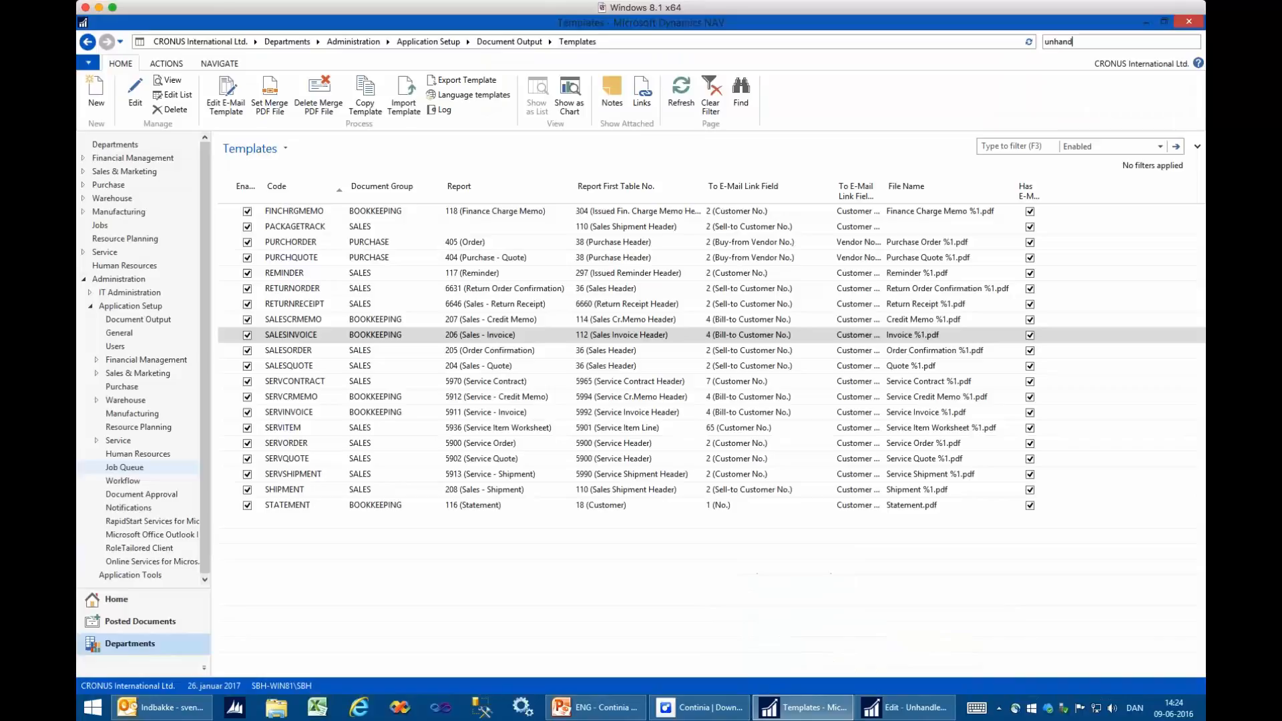
double_click(308, 340)
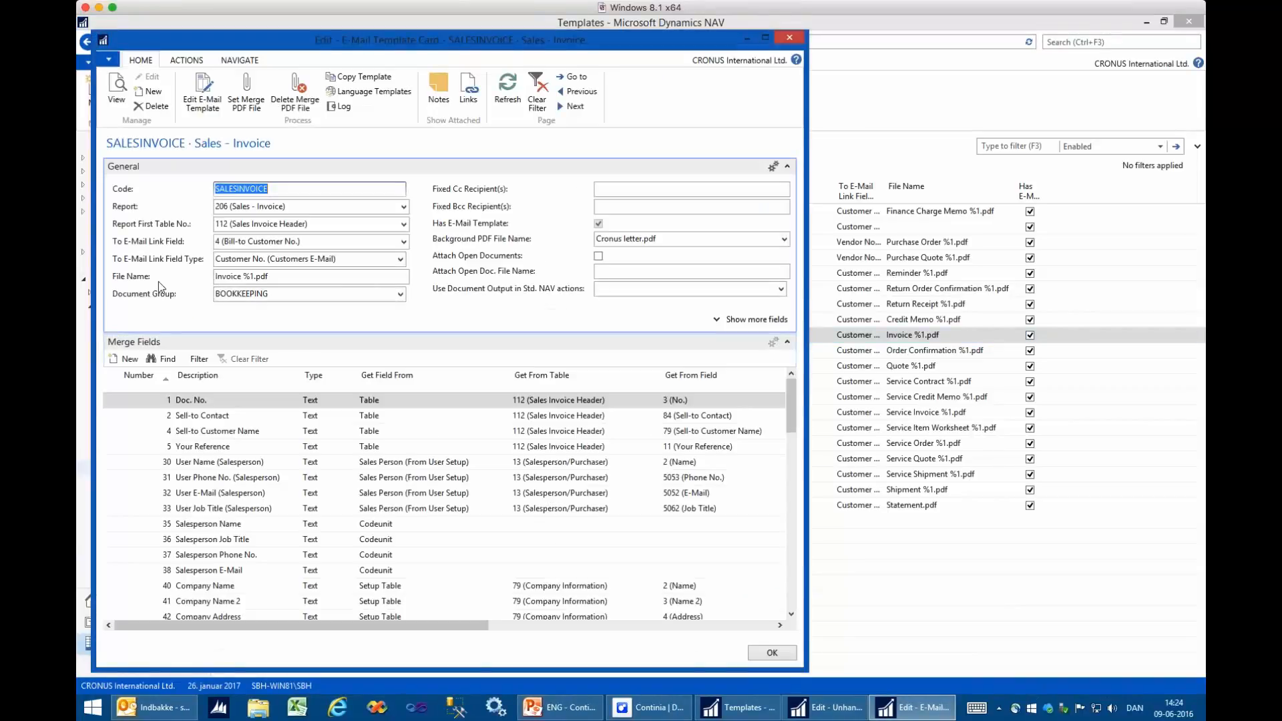
left_click(400, 260)
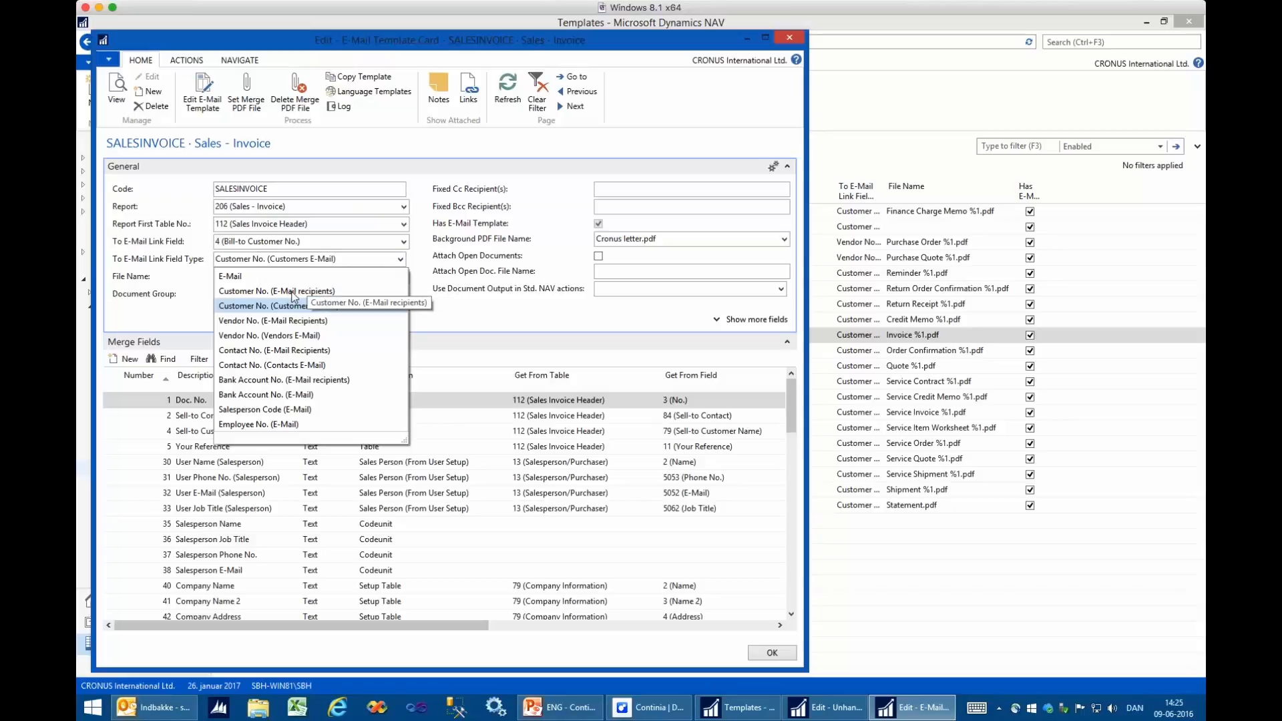
left_click(292, 291)
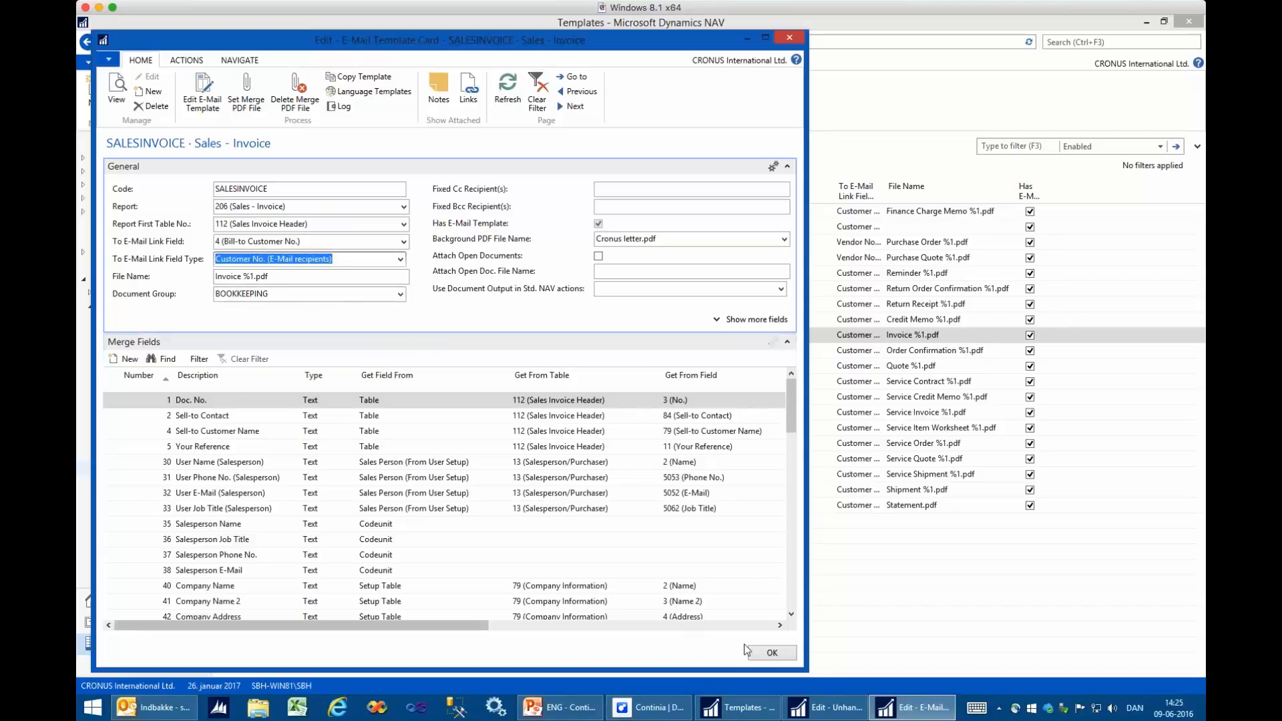
- Close the SALESINVOICE template card, return to the Unhandled Posted Sales Invoice list, make its window taller and refresh the list
left_click(773, 653)
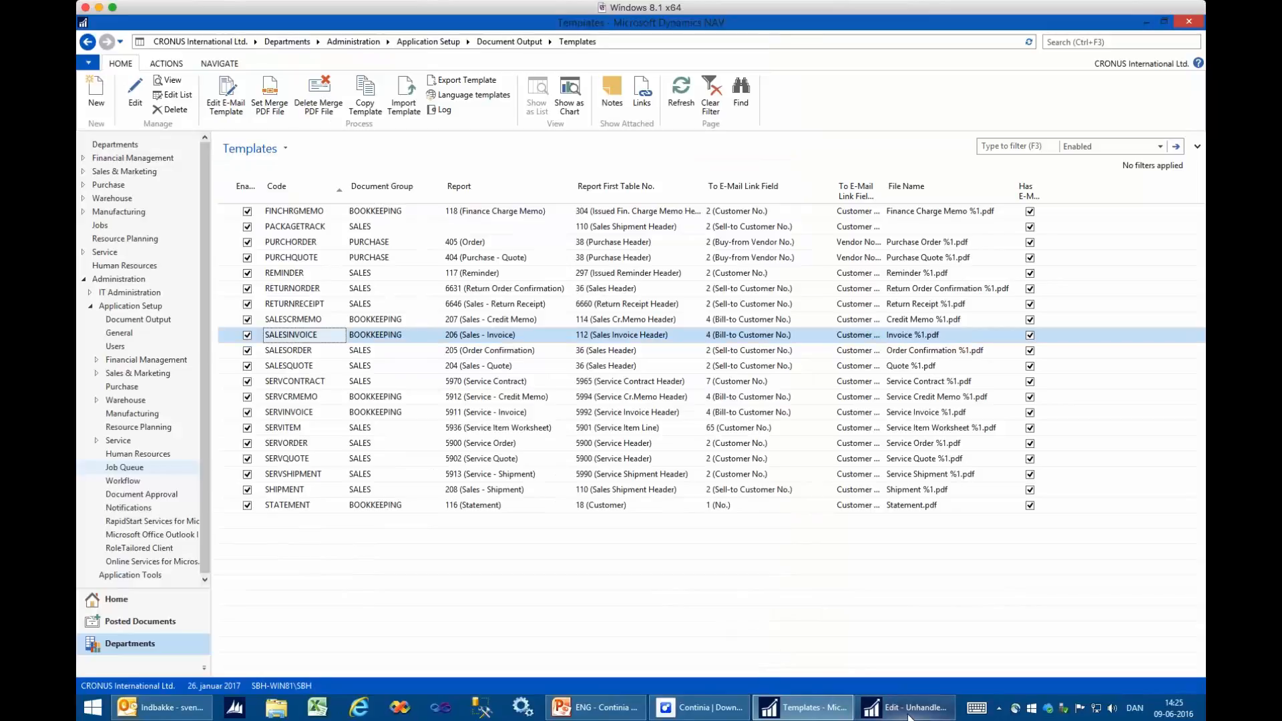
left_click(908, 713)
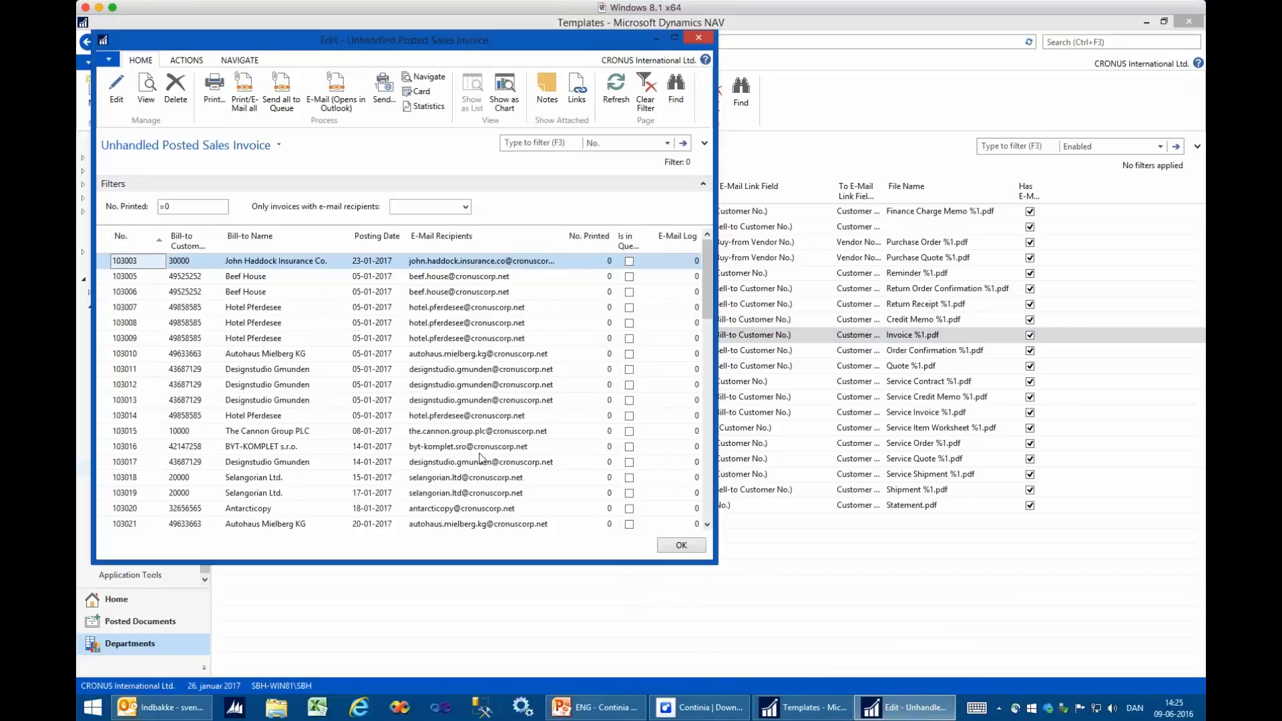
left_click_drag(485, 564, 486, 609)
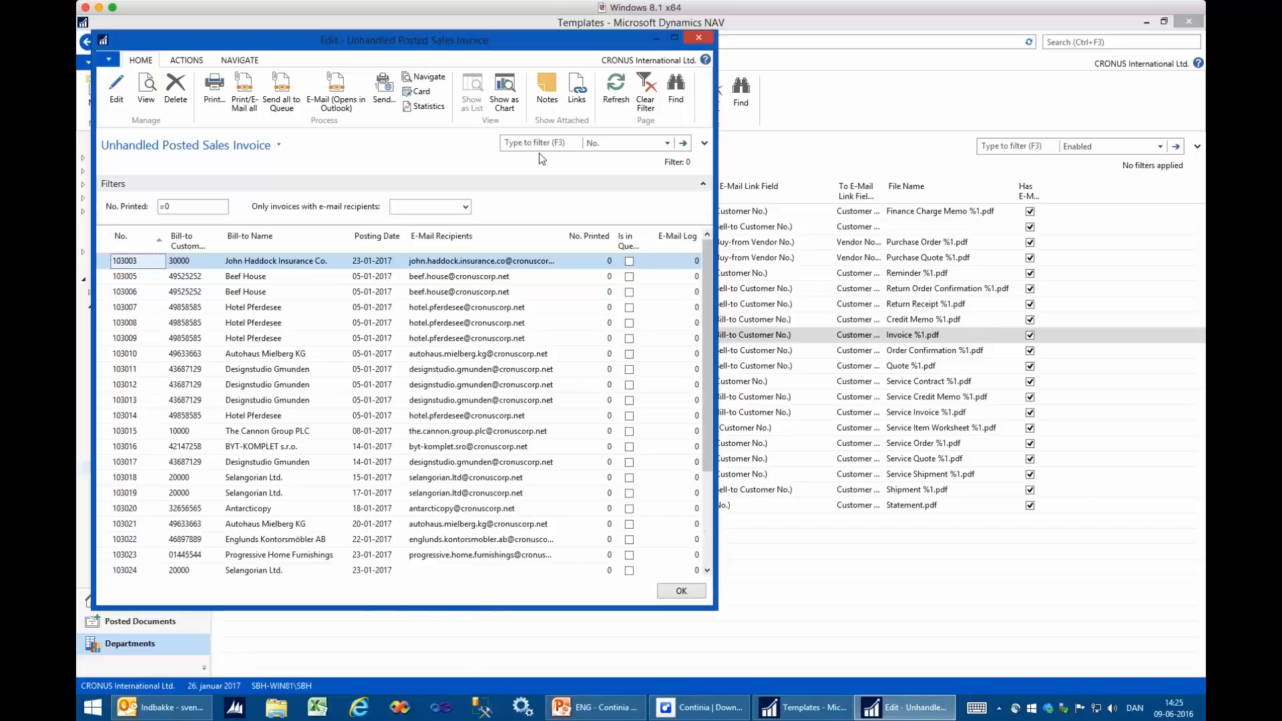
left_click(624, 89)
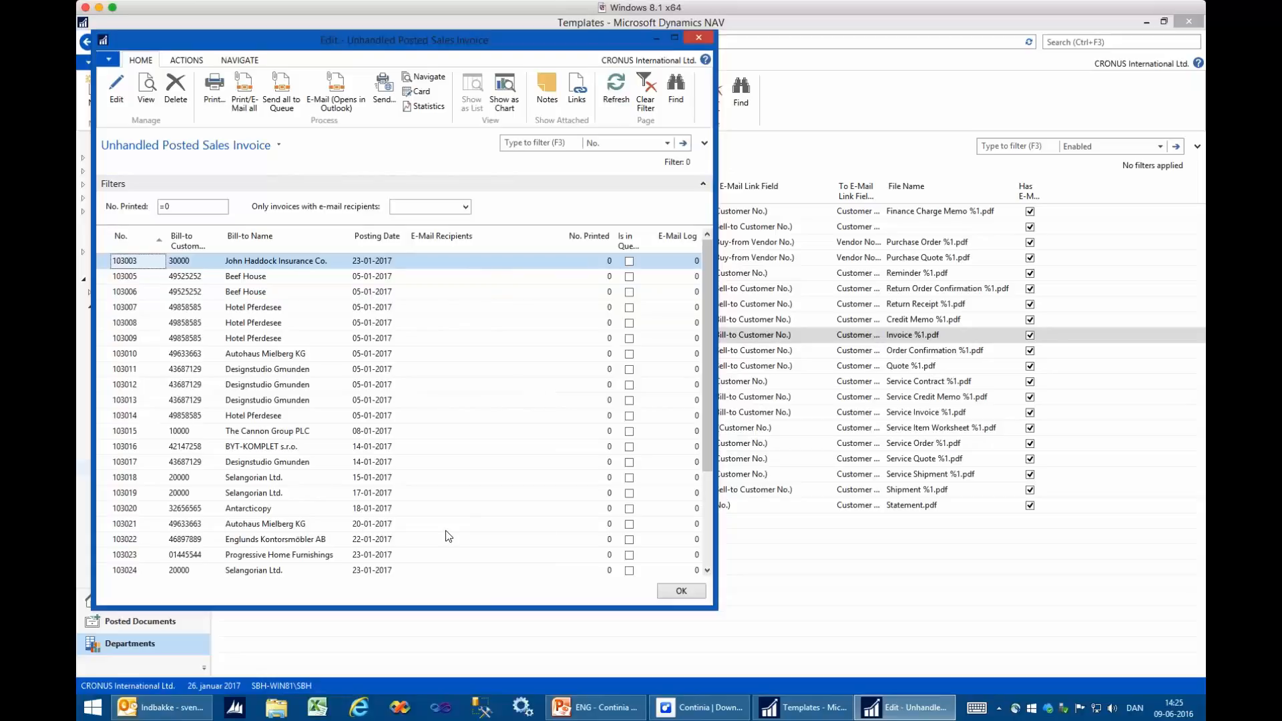
- Open the customer card of The Cannon Group PLC from invoice 103015 and show its e-mail recipients
left_click(188, 429)
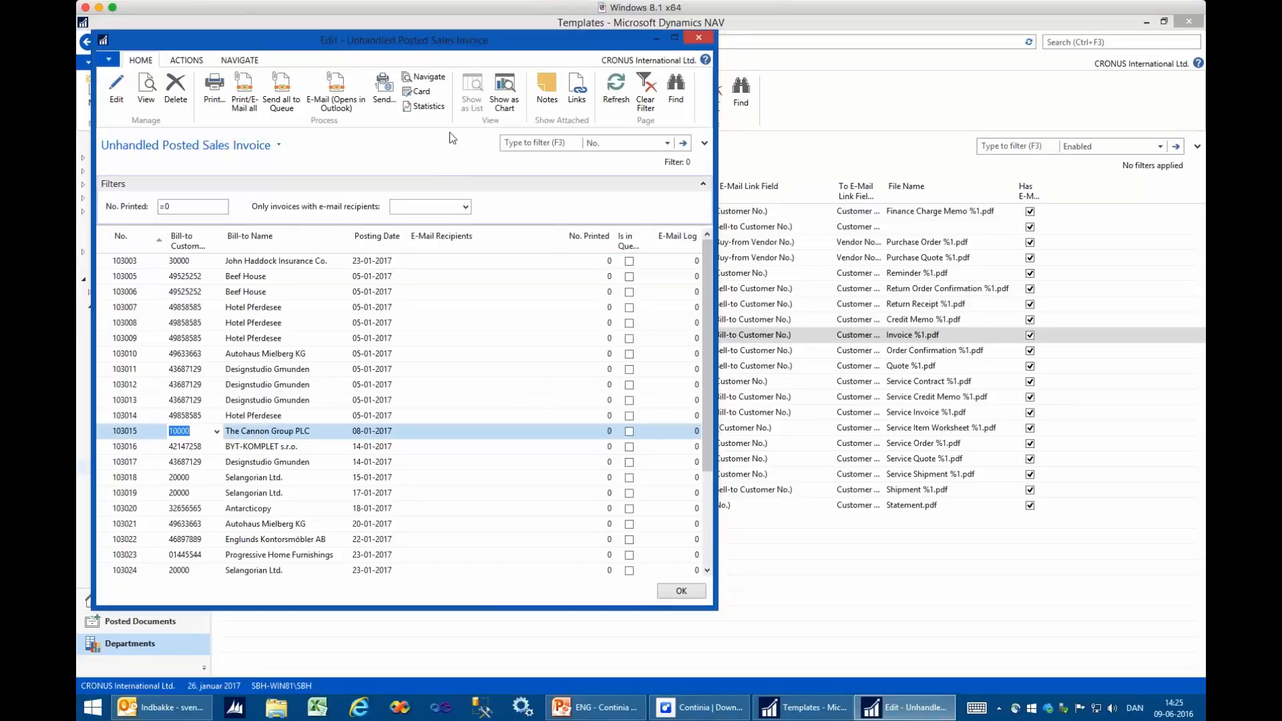
left_click(426, 97)
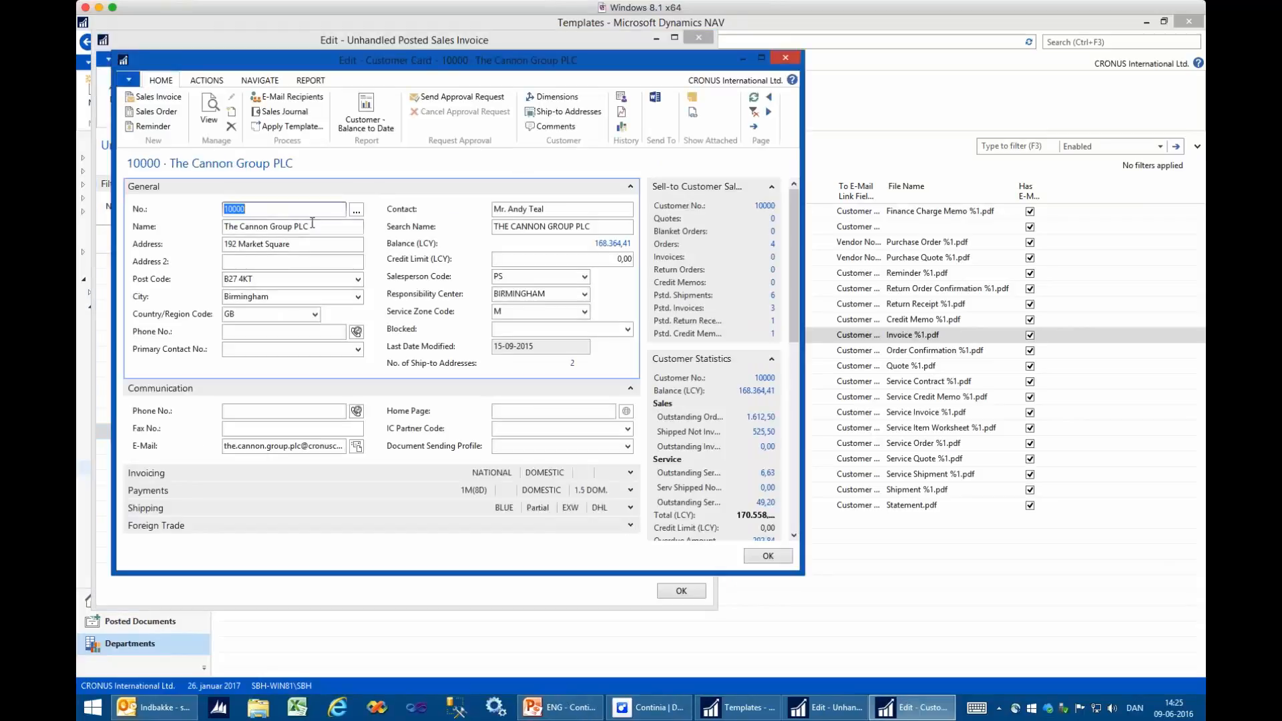
left_click(286, 99)
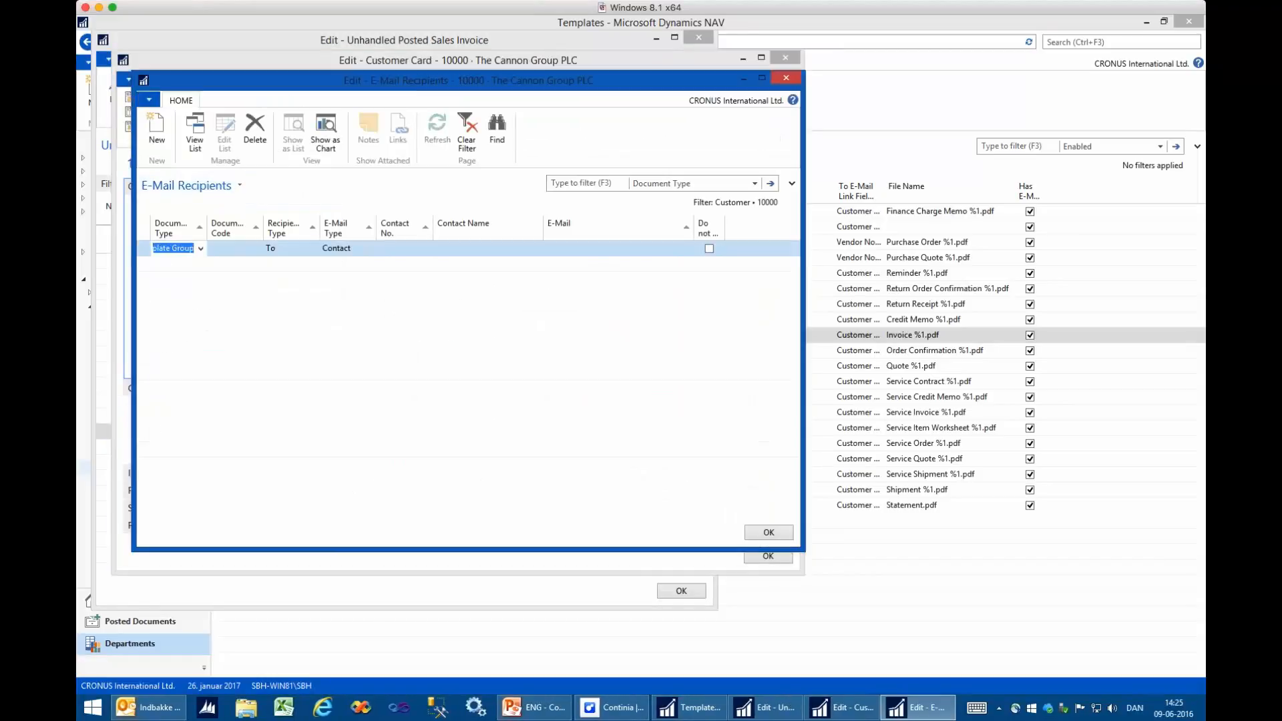
- Add a To recipient for the BOOKKEEPING template group with type E-Mail Address and enter the bookkeeper's e-mail address
left_click(230, 248)
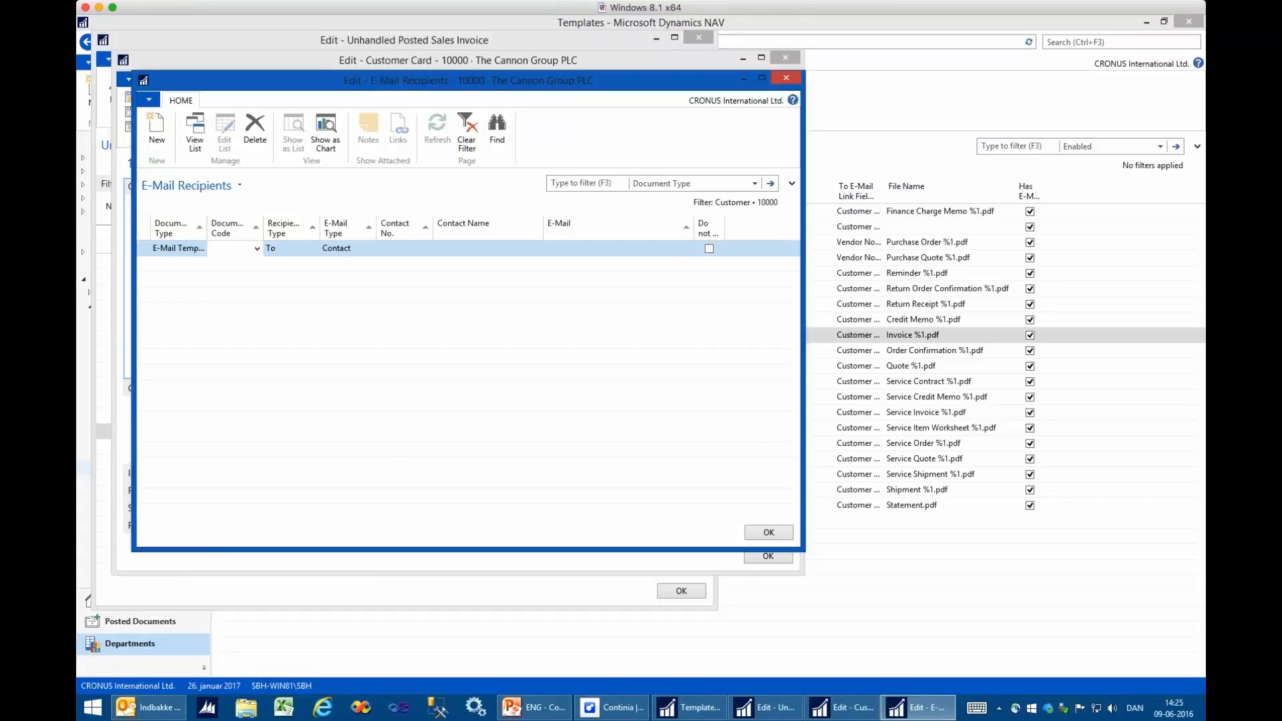
key("F4")
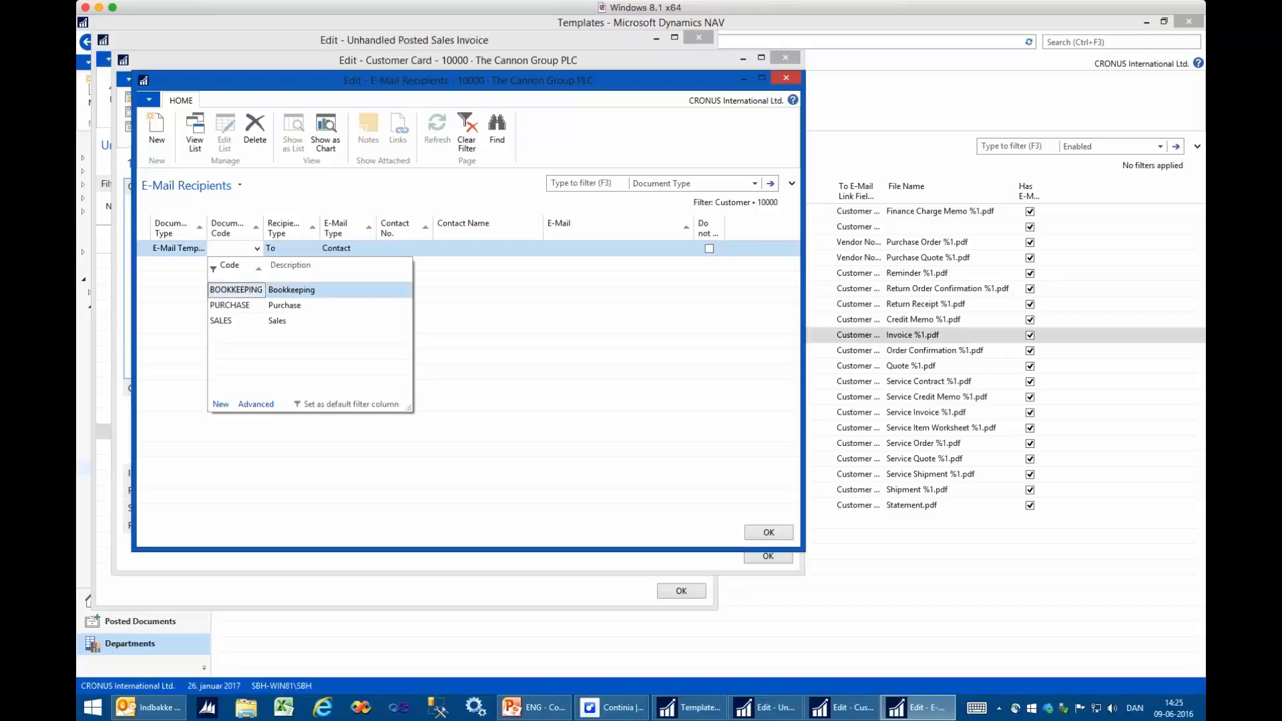
key("Return")
key("Tab")
key("Tab")
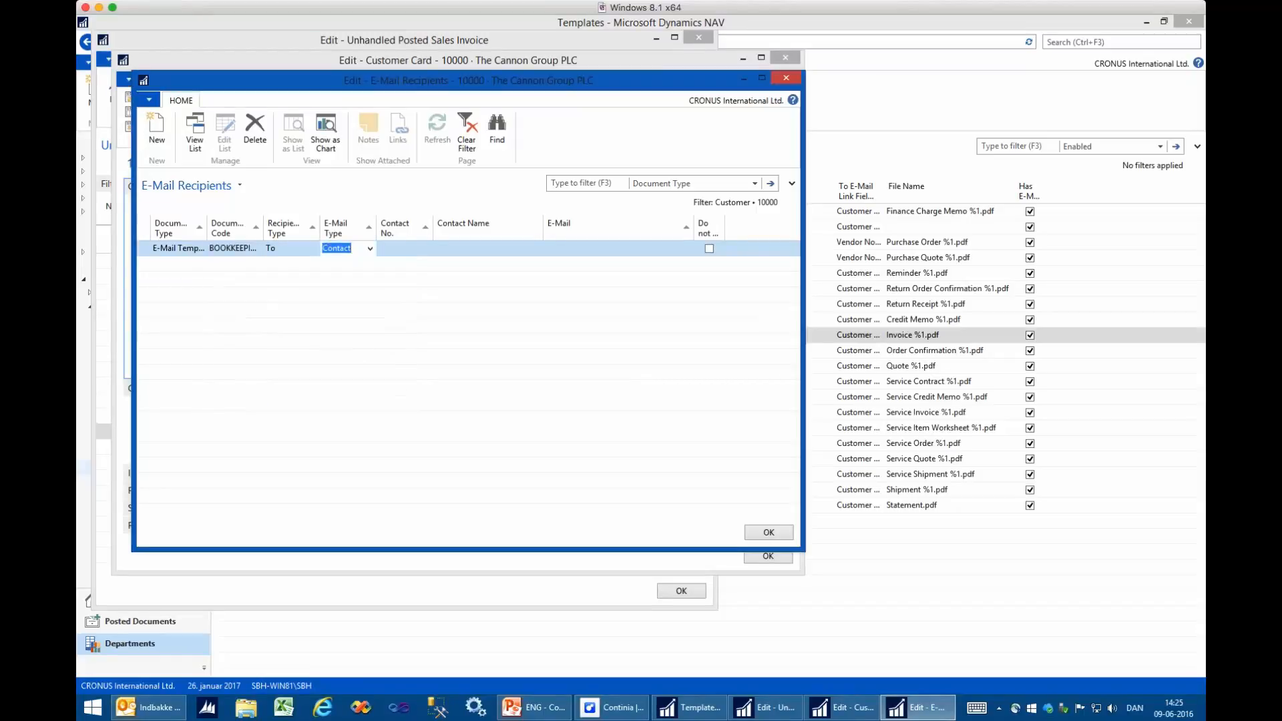
key("Tab")
key("Tab")
key("Tab")
key("shift+Tab")
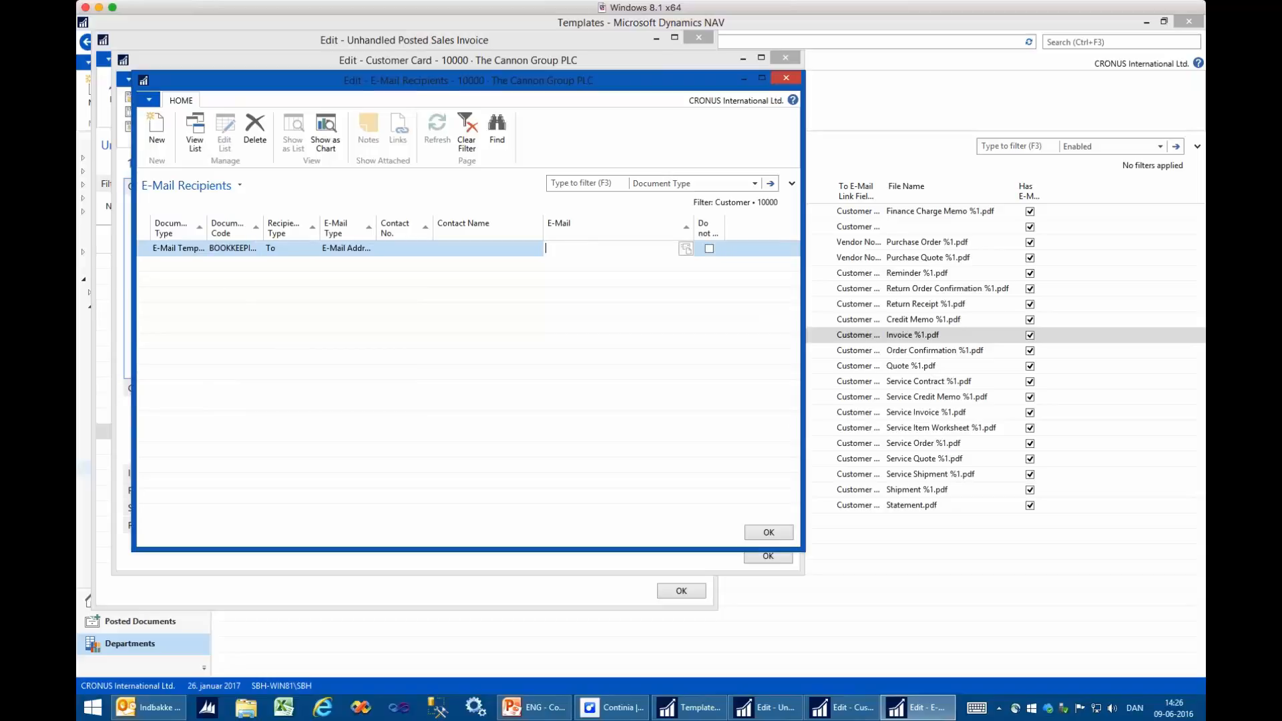
key("Return")
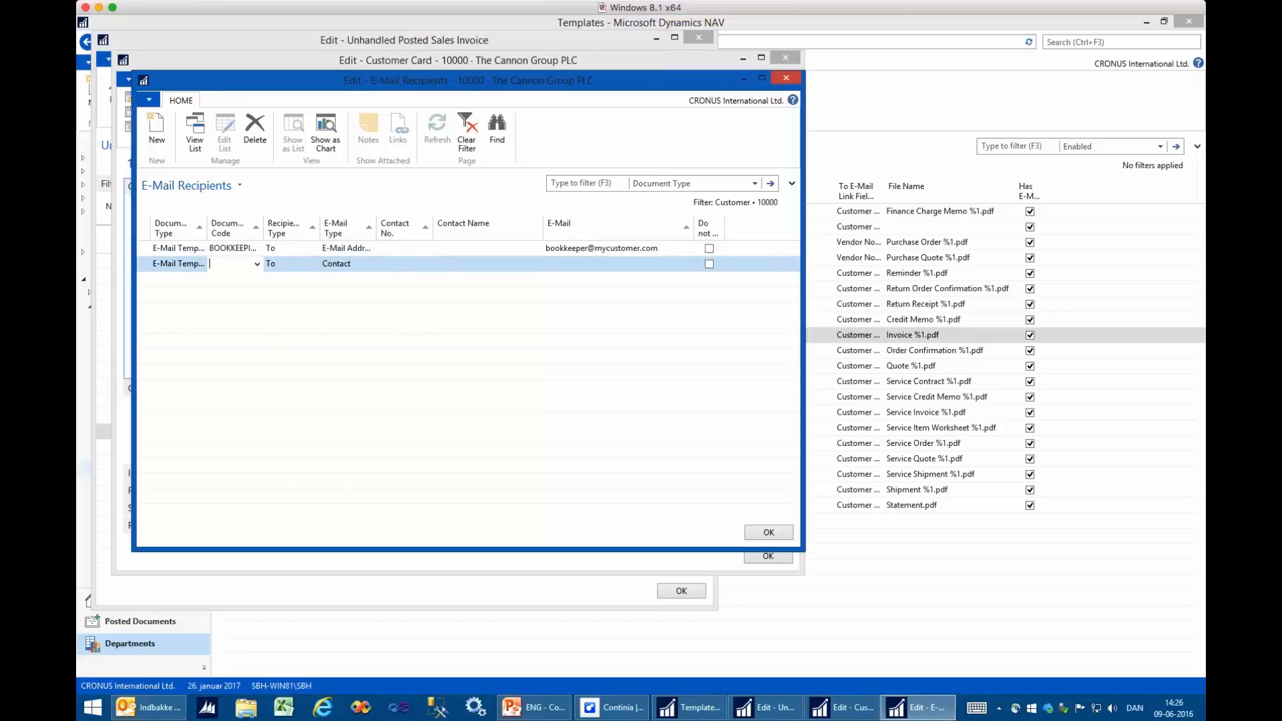
- Add a second To recipient for the SALES template group with type E-Mail Address and enter the sales e-mail address
key("Return")
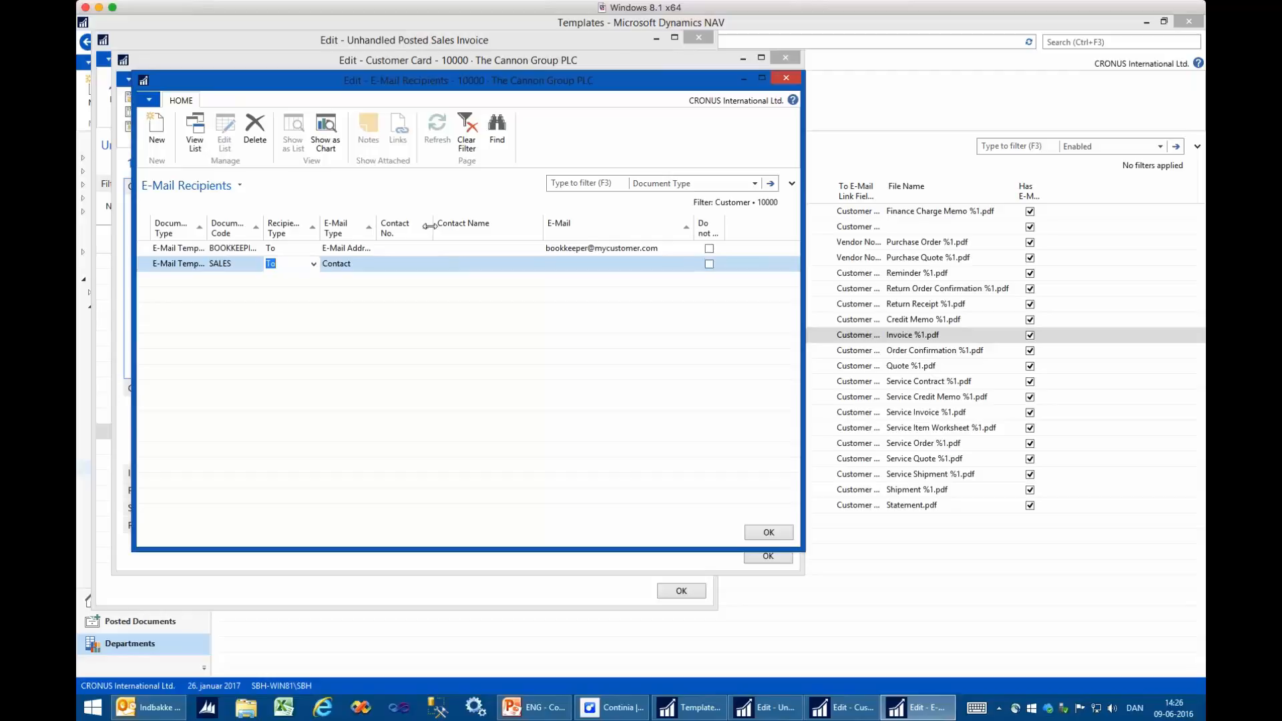
key("Return")
key("Return")
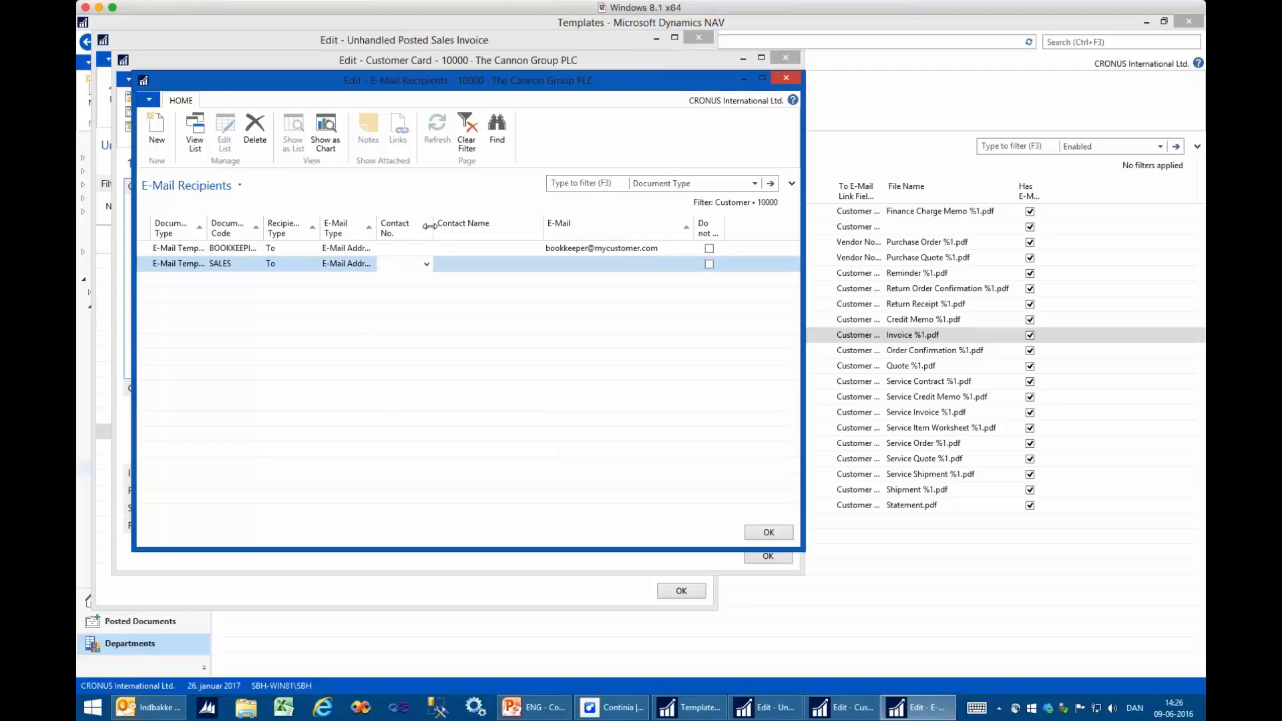
key("Return")
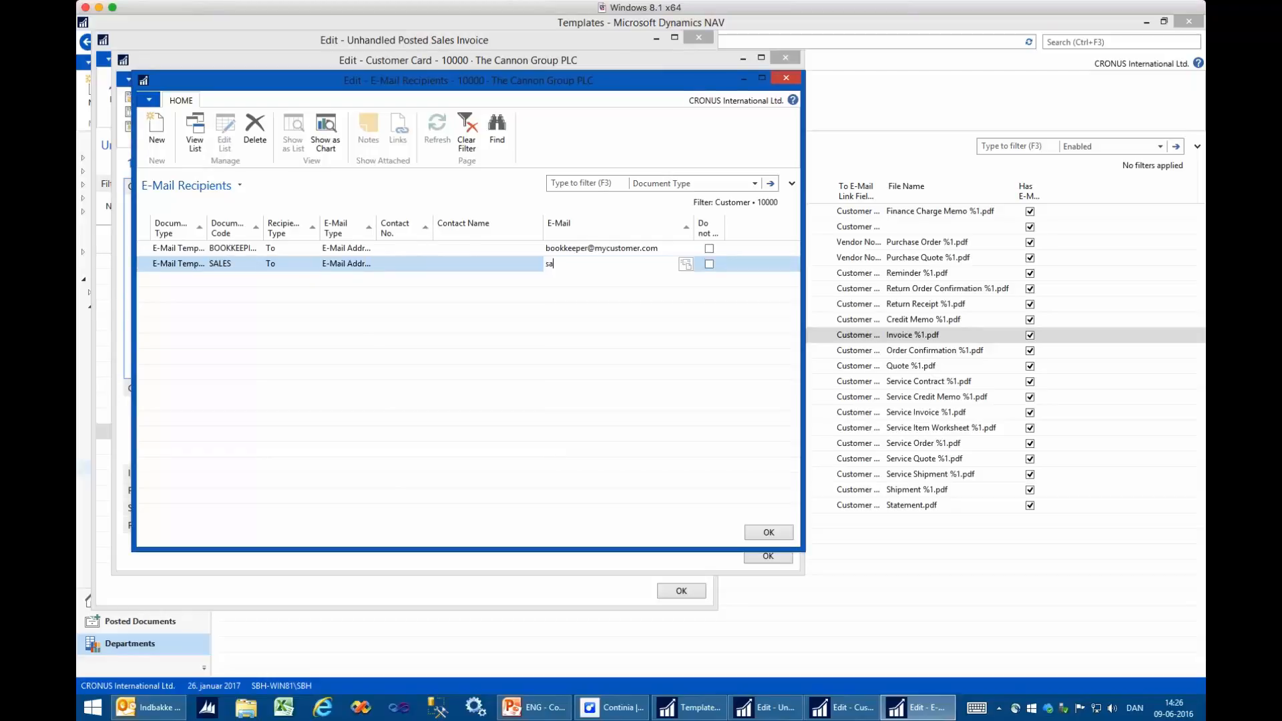
key("Up")
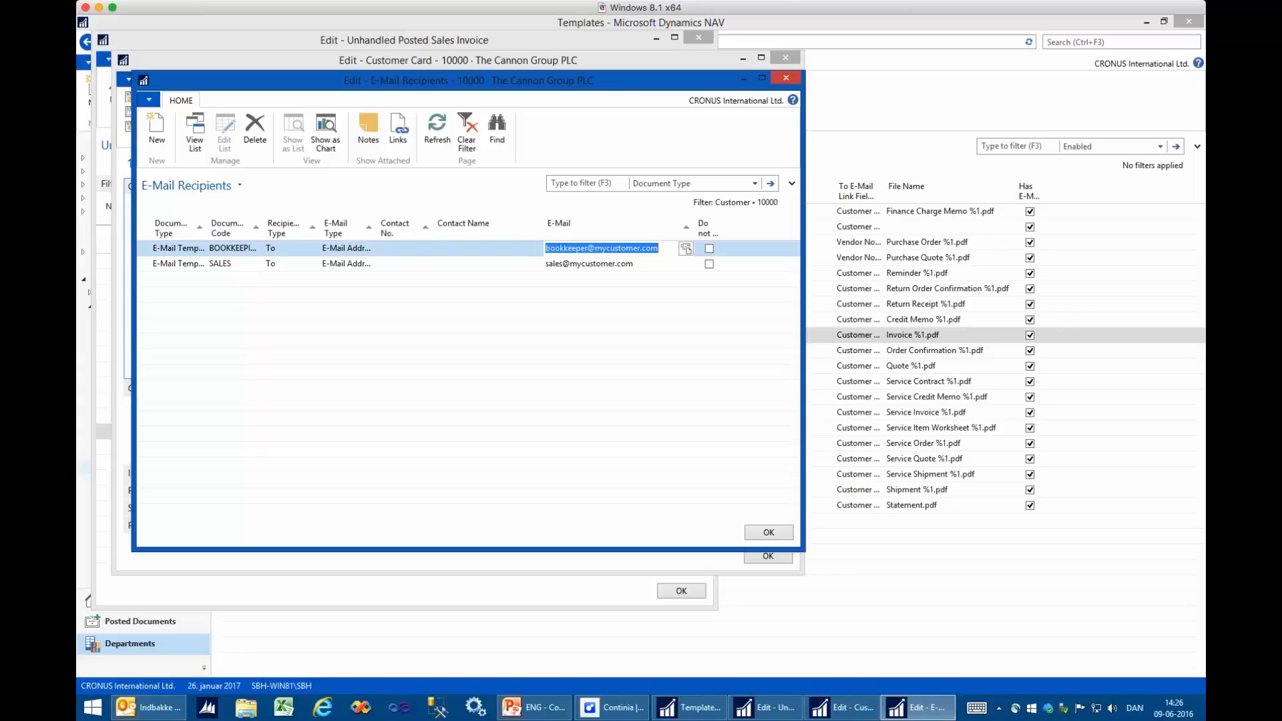
- Sort the template list by Document Group to review which templates belong to each group, and return to the e-mail recipients
left_click(869, 163)
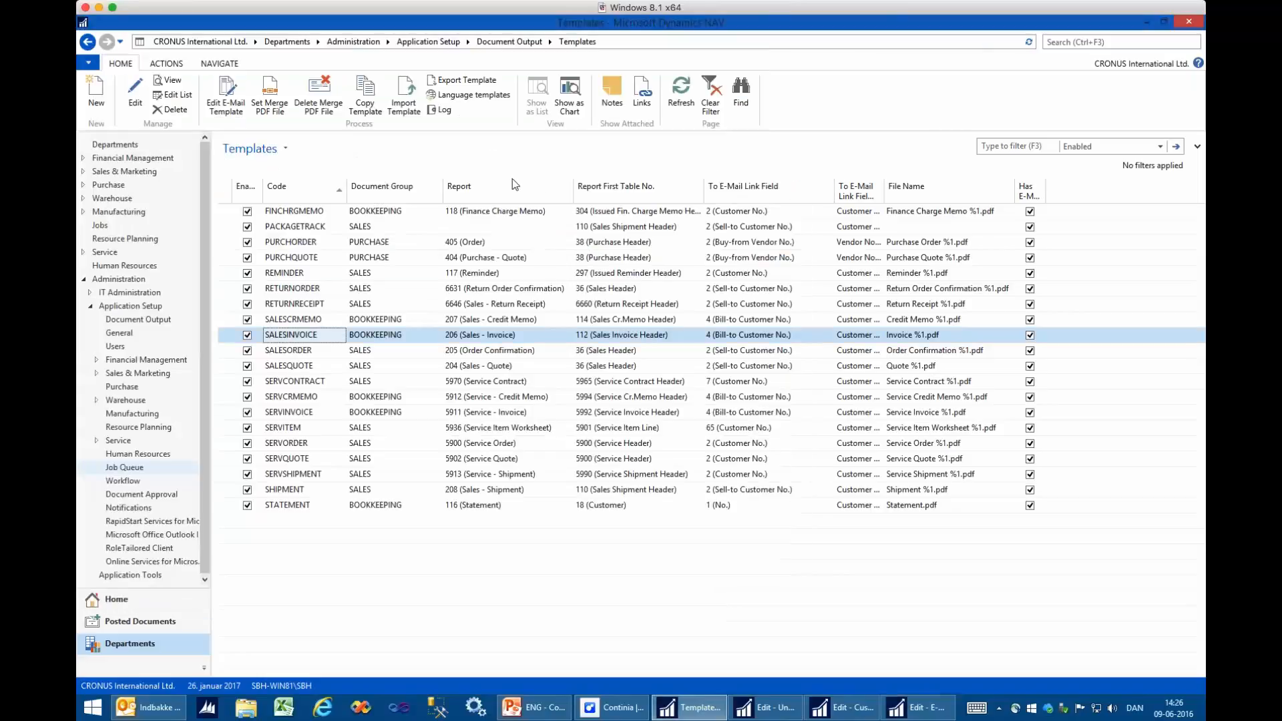
left_click(392, 190)
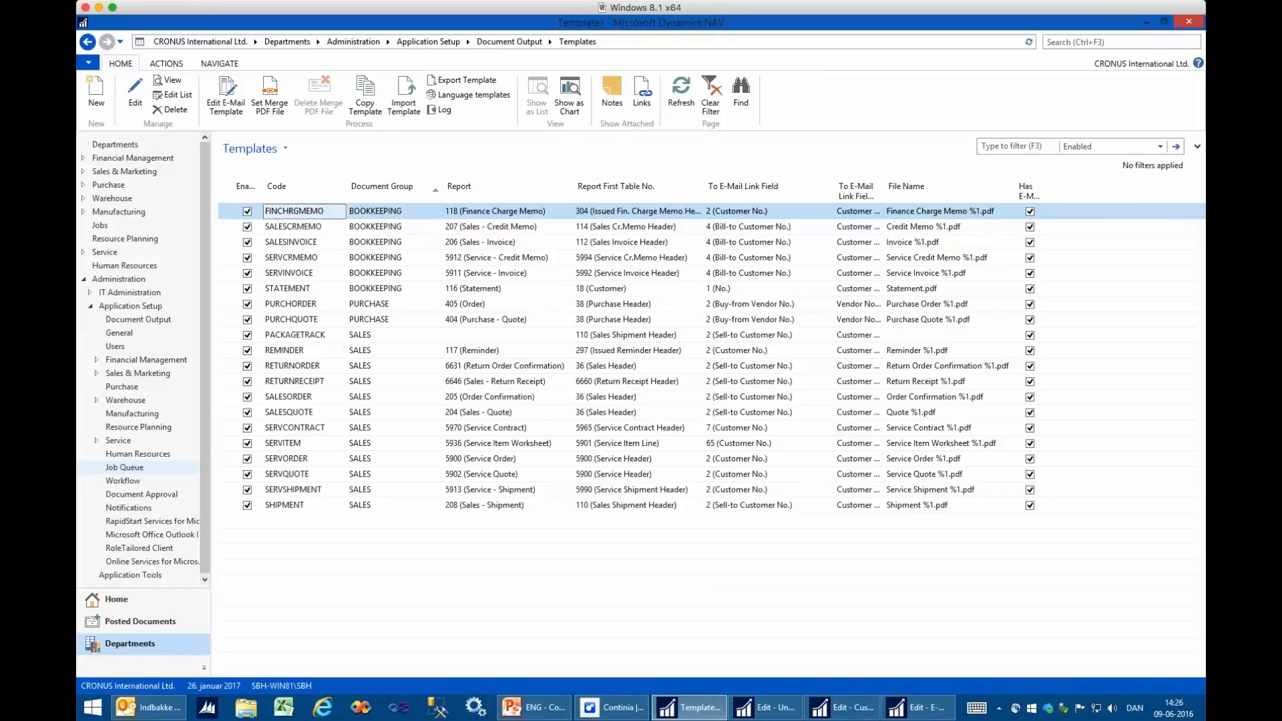
left_click(918, 708)
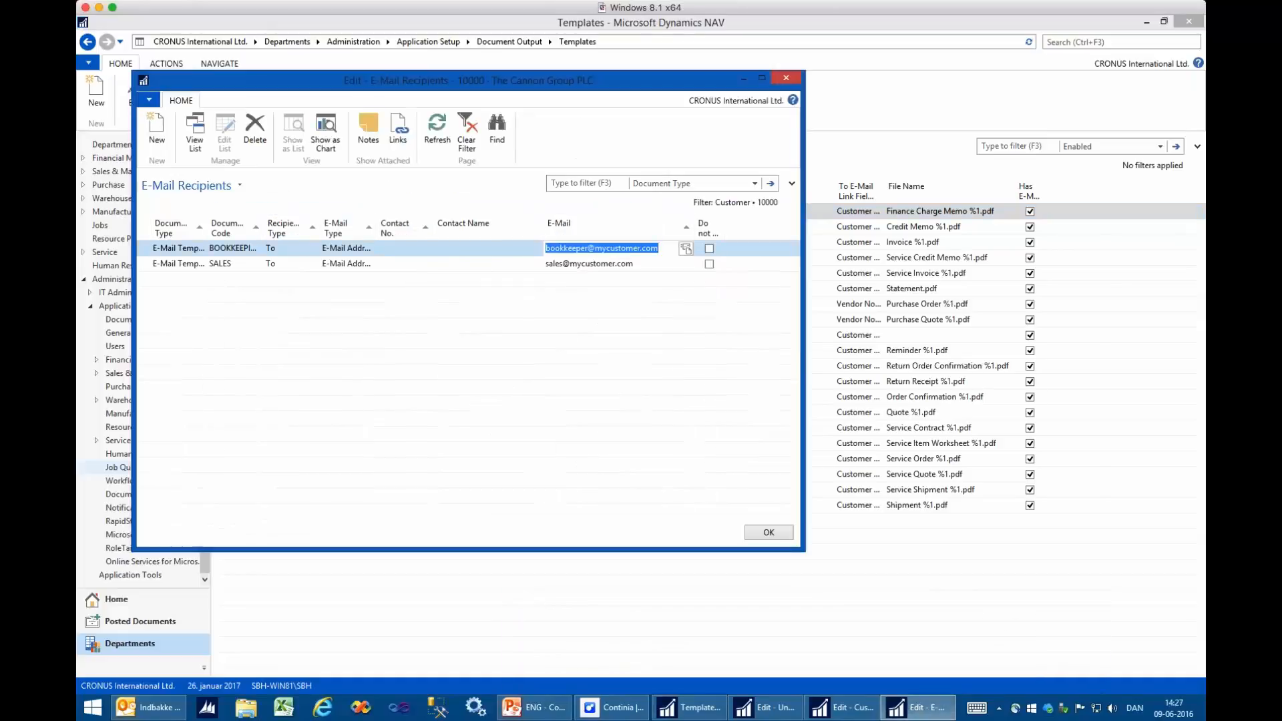
- Widen the recipients' Document Type column and view the document type options on a new line without choosing one
left_click_drag(205, 226, 255, 225)
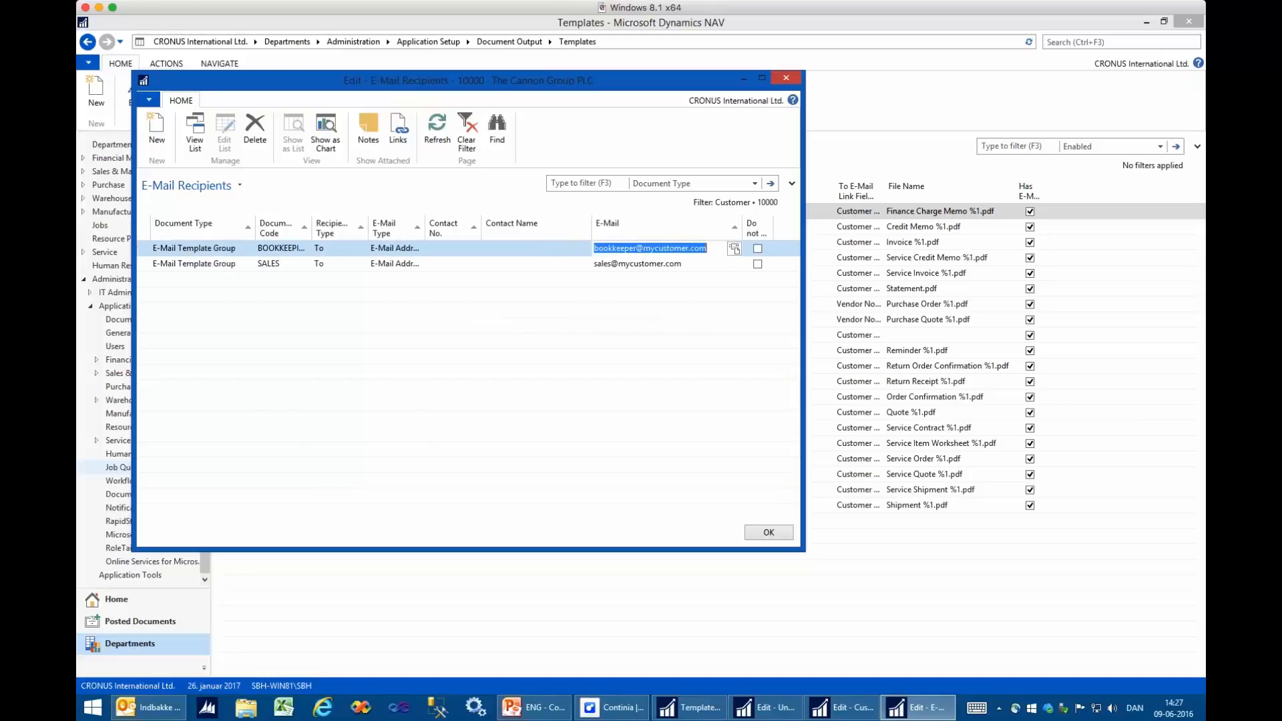
left_click(172, 280)
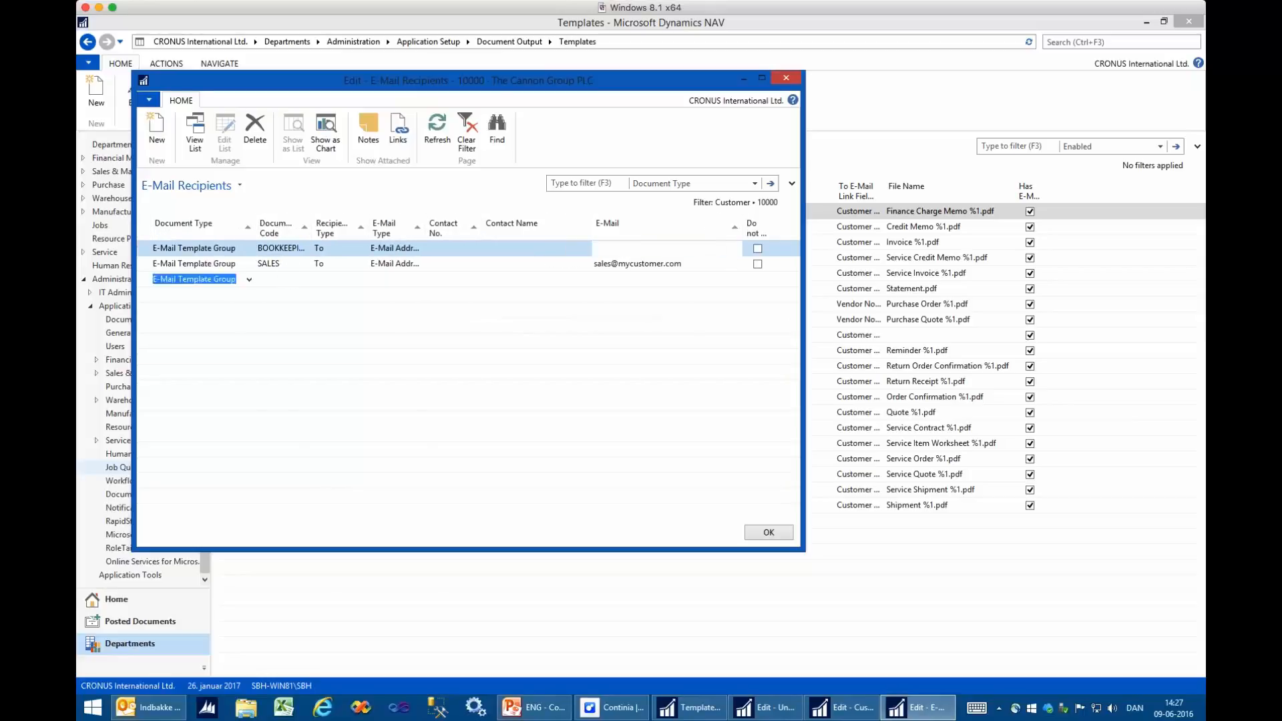
left_click(249, 280)
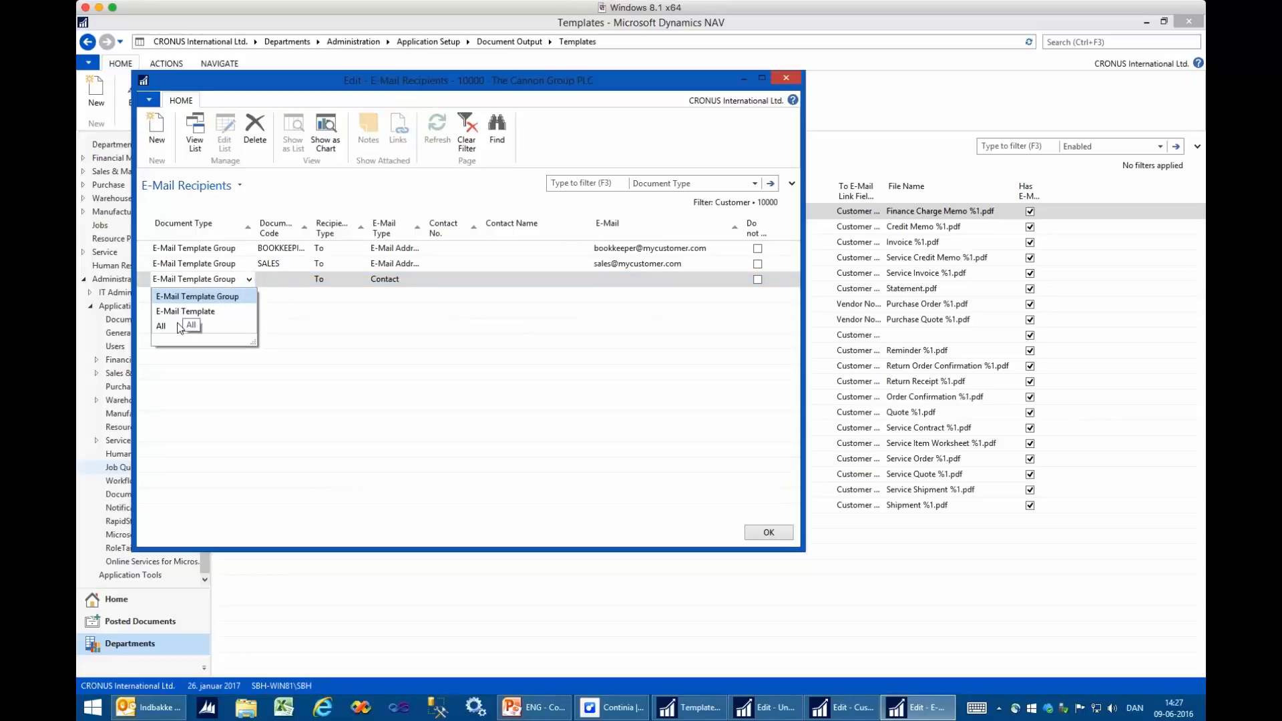
key("Escape")
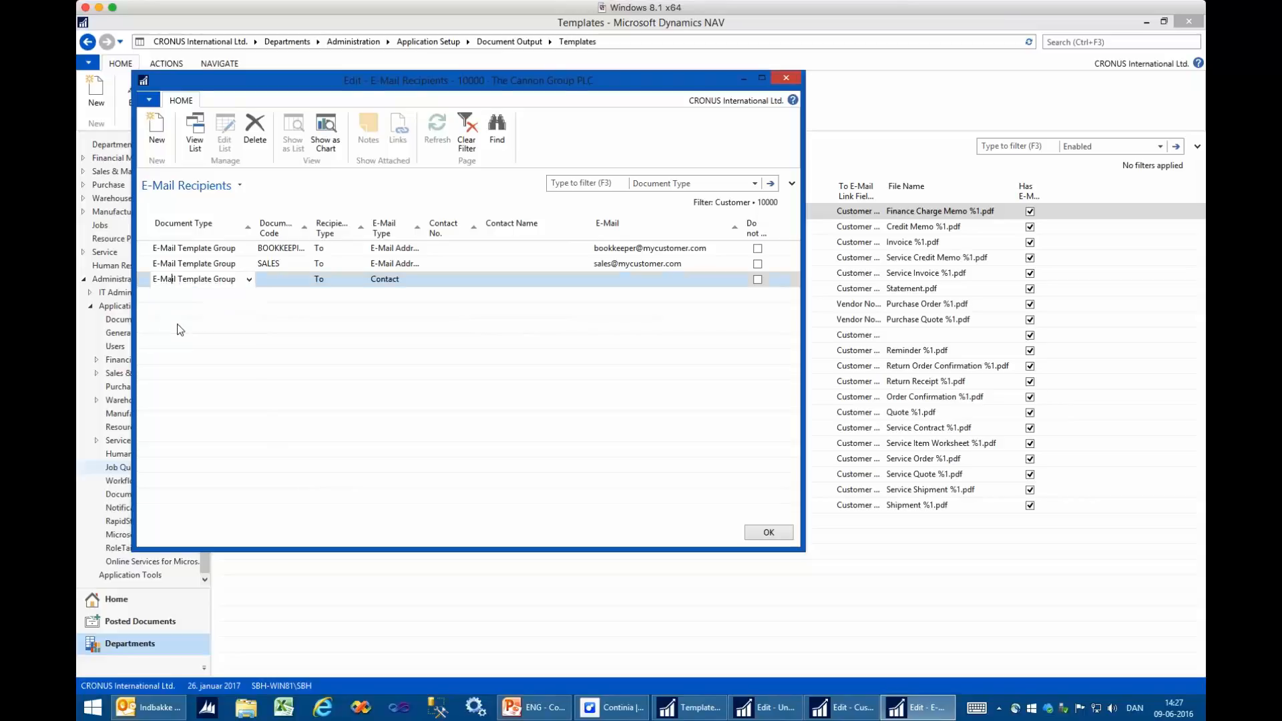
- Close the e-mail recipients and refresh the Unhandled Posted Sales Invoice list to check the recipient for The Cannon Group PLC
left_click(768, 532)
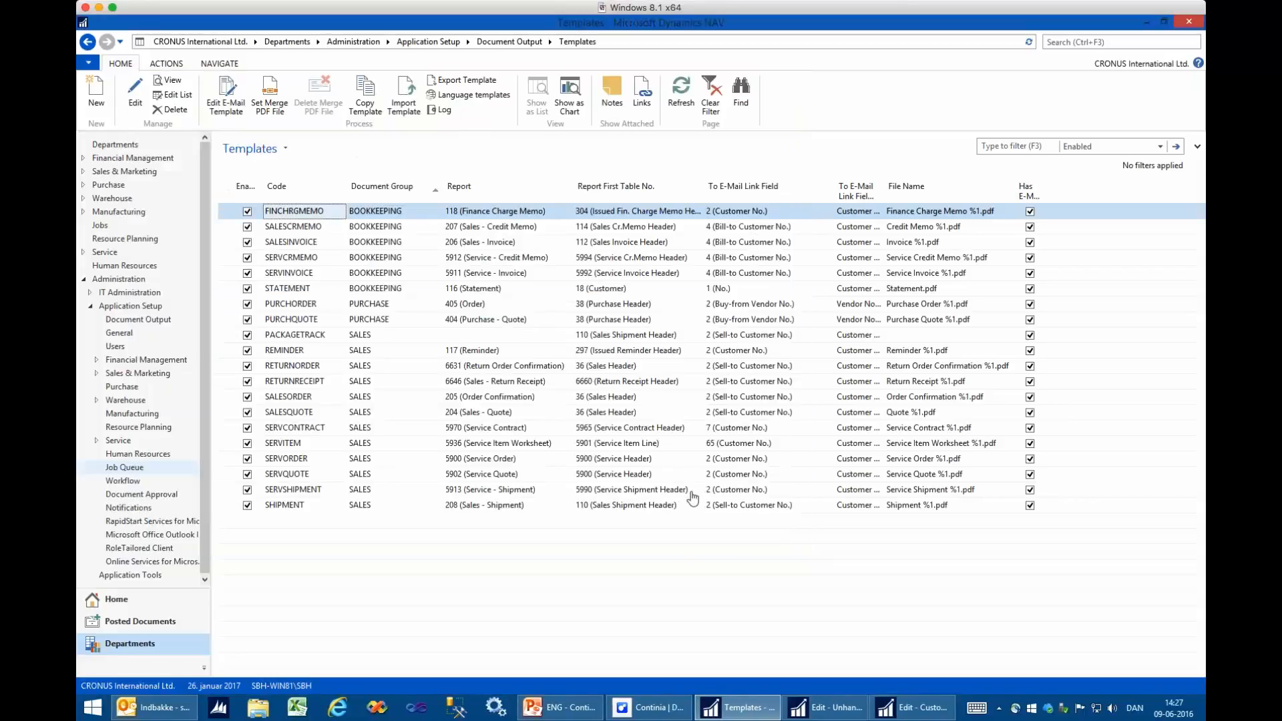
left_click(846, 713)
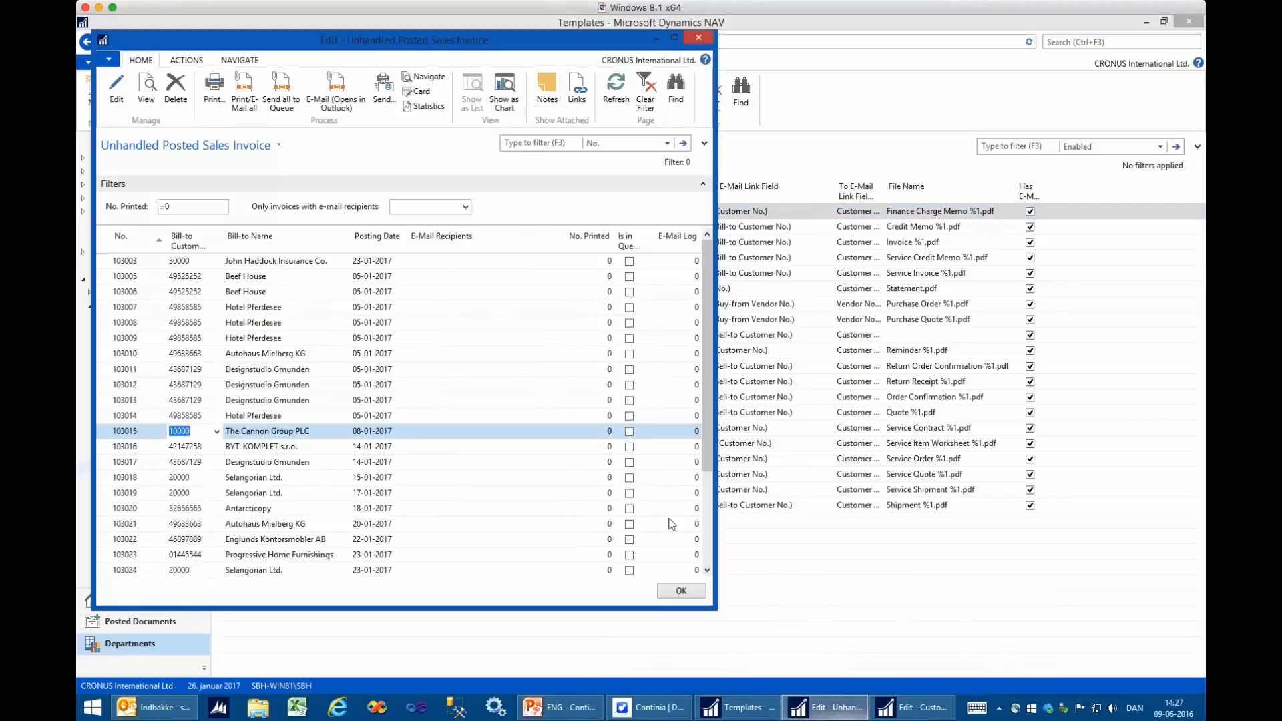
left_click(614, 87)
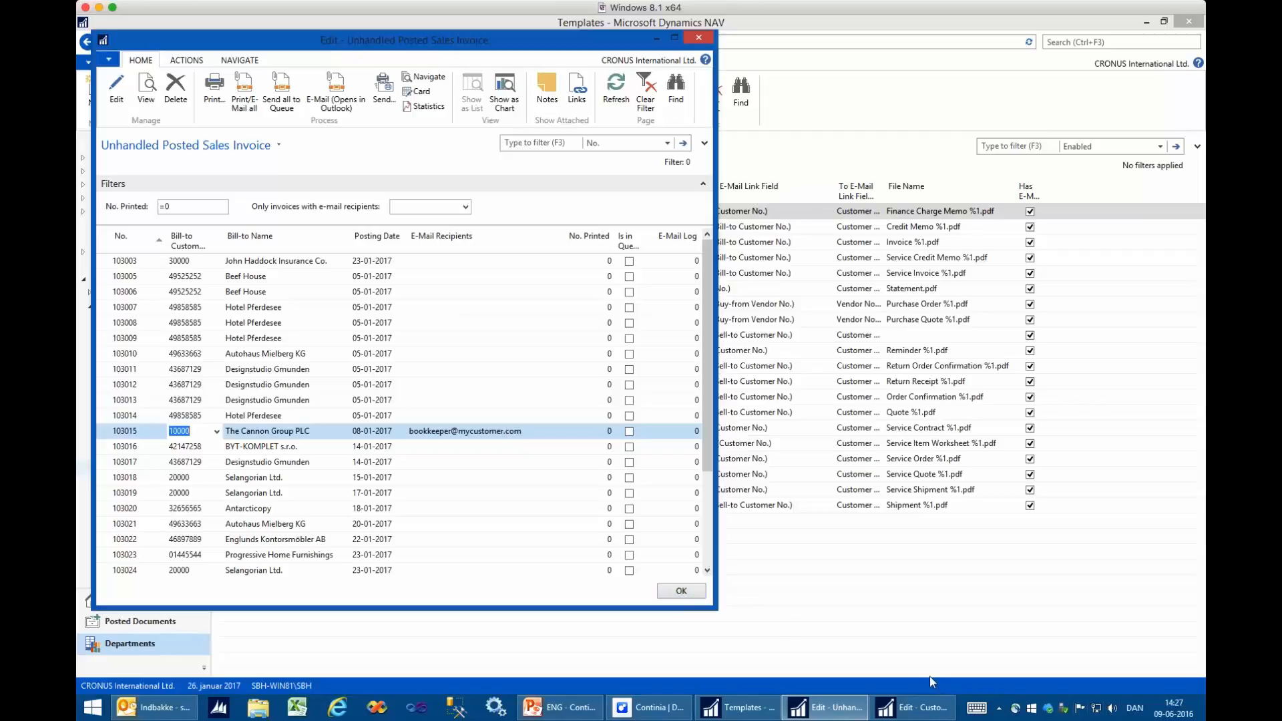
- Open the SALESINVOICE template card, show its additional general fields, enter a test e-mail address as Test Recipient, and close the card
left_click(755, 710)
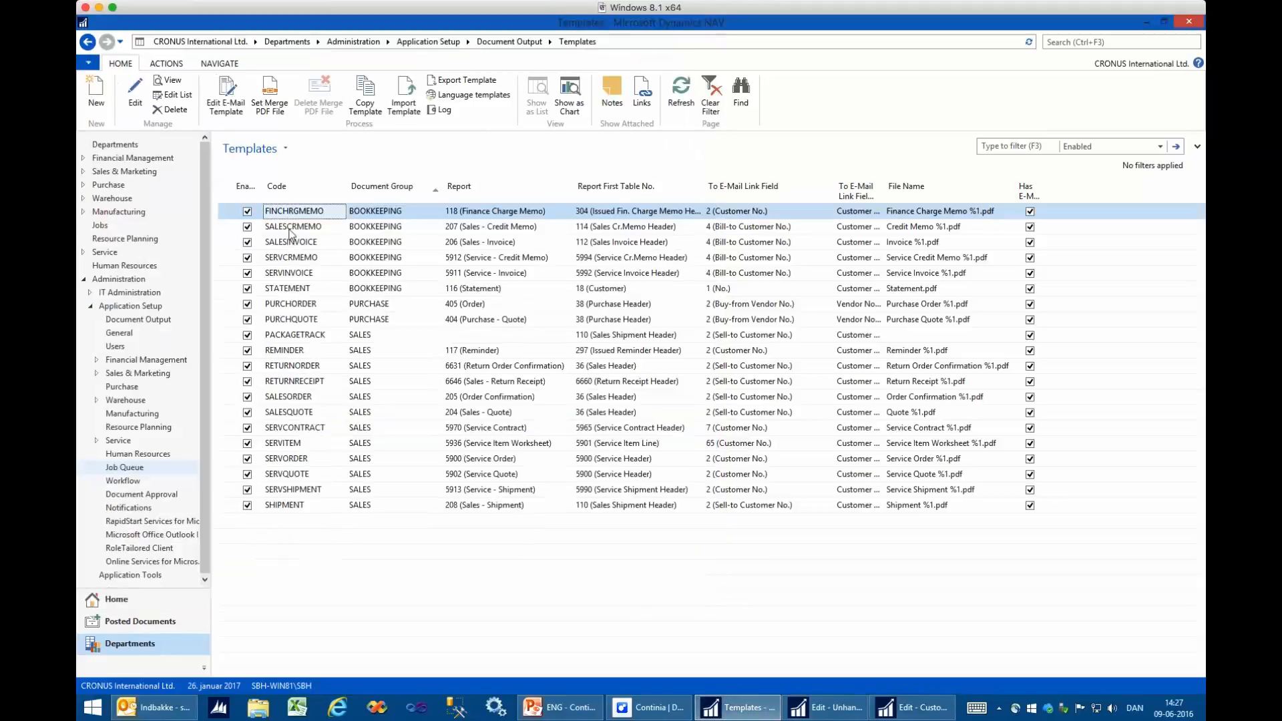
double_click(298, 242)
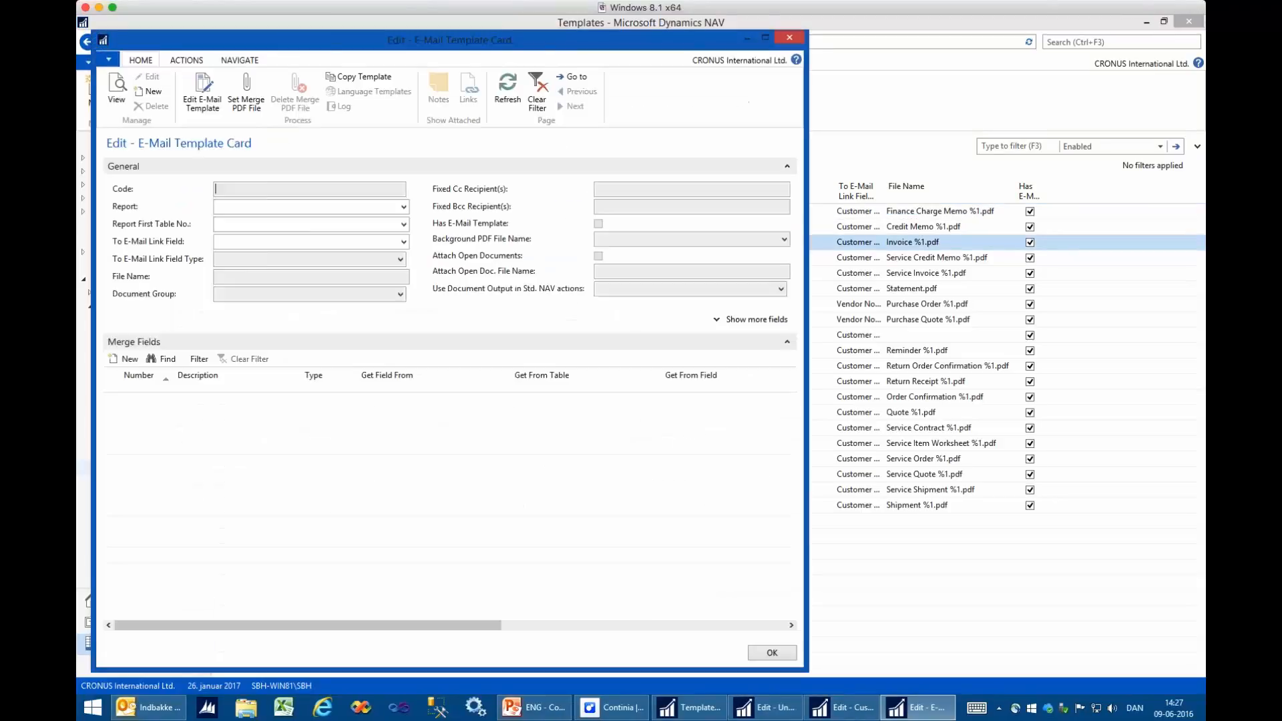
left_click(757, 321)
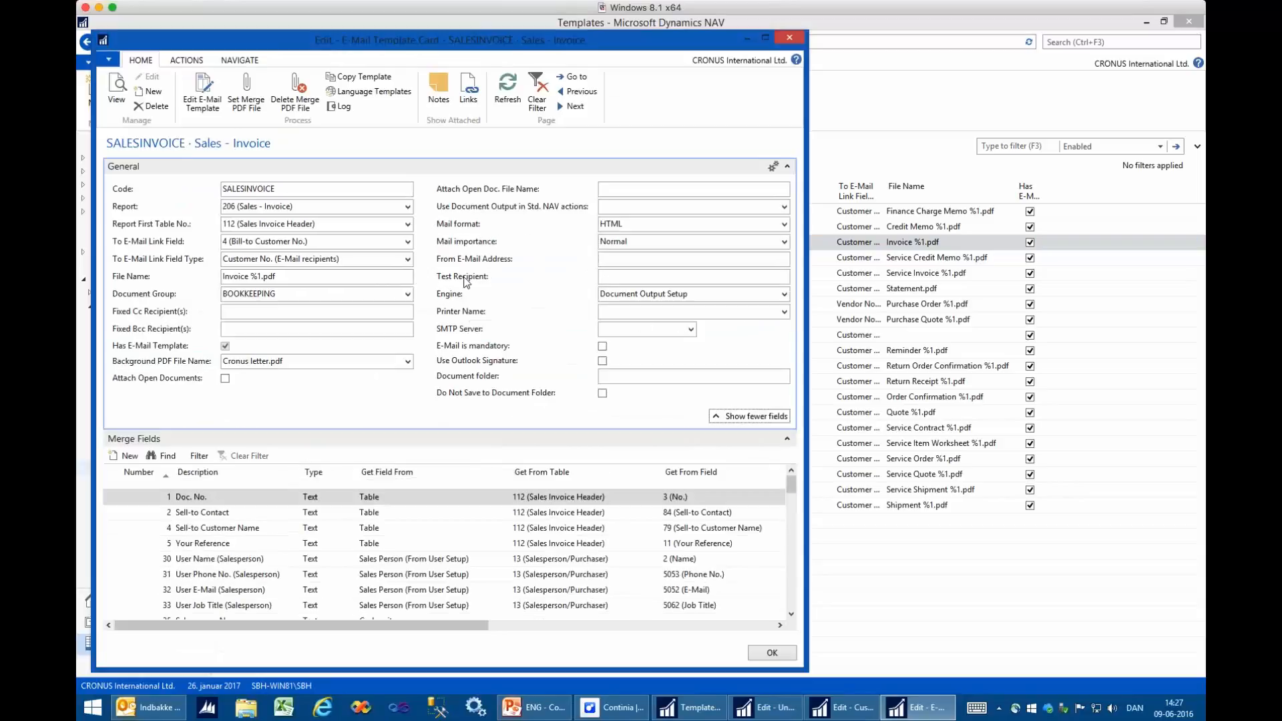
left_click(606, 277)
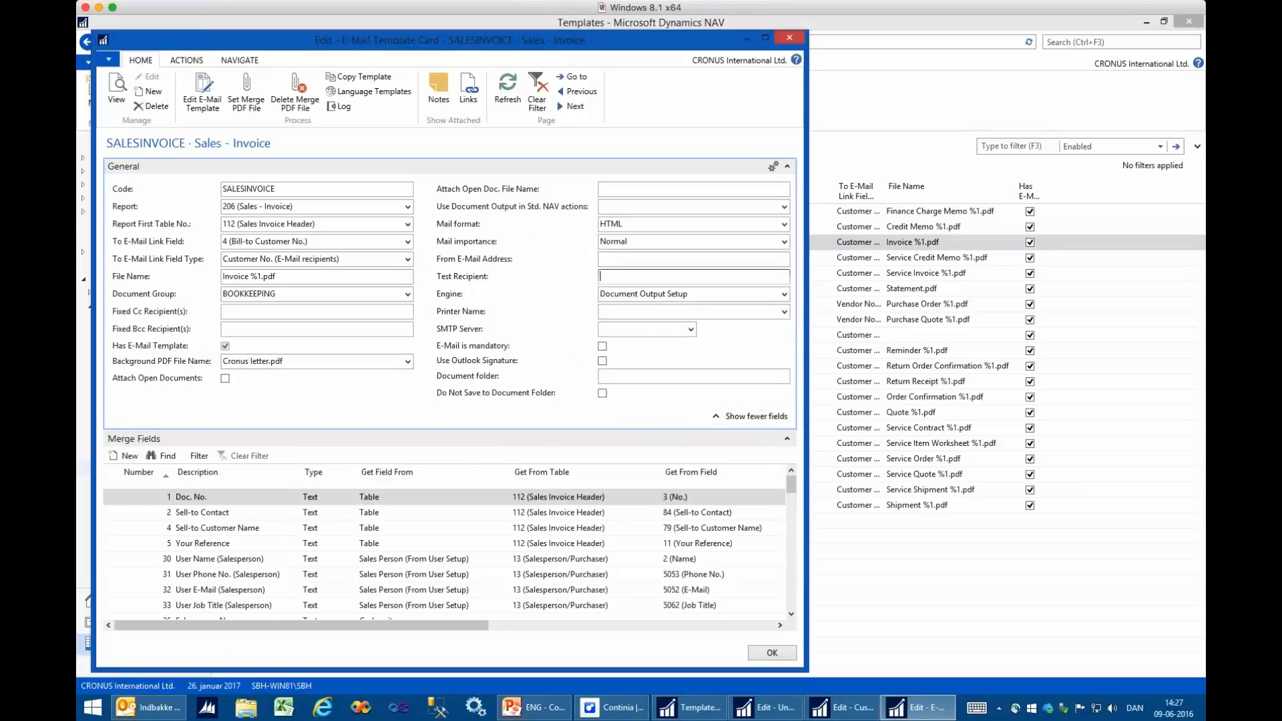
type("test@mycompany.com")
left_click(645, 261)
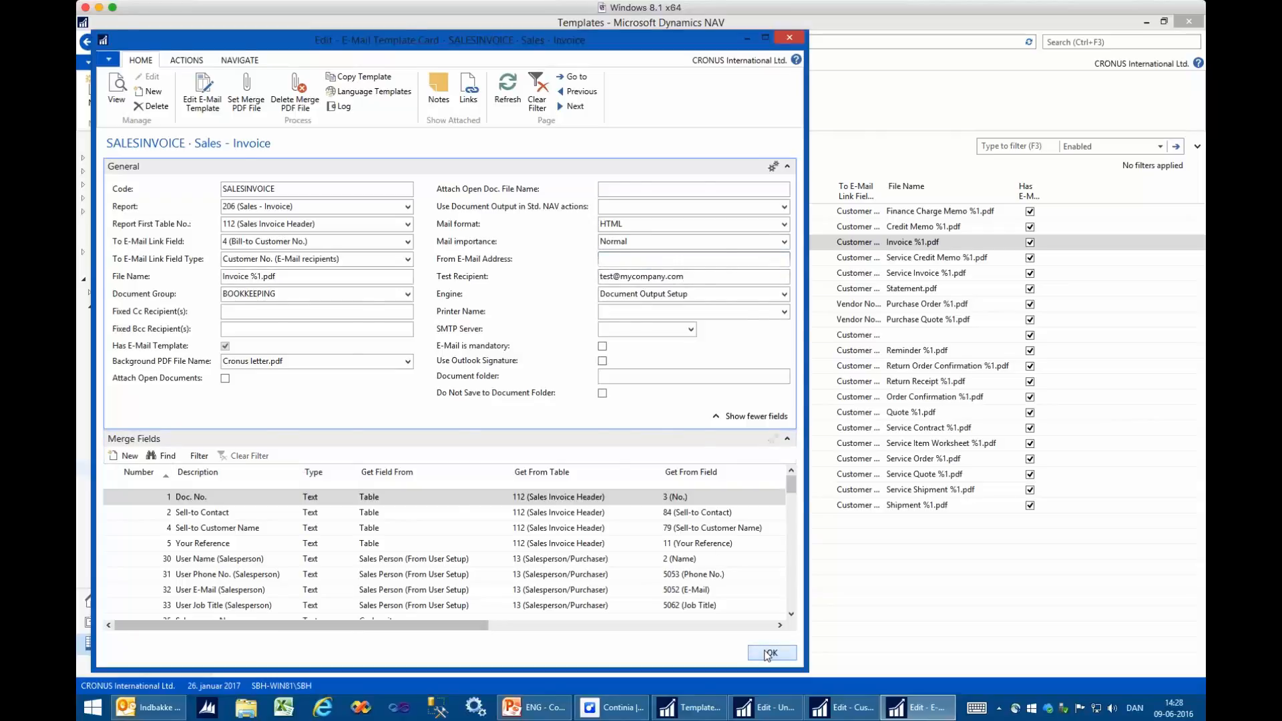
left_click(769, 653)
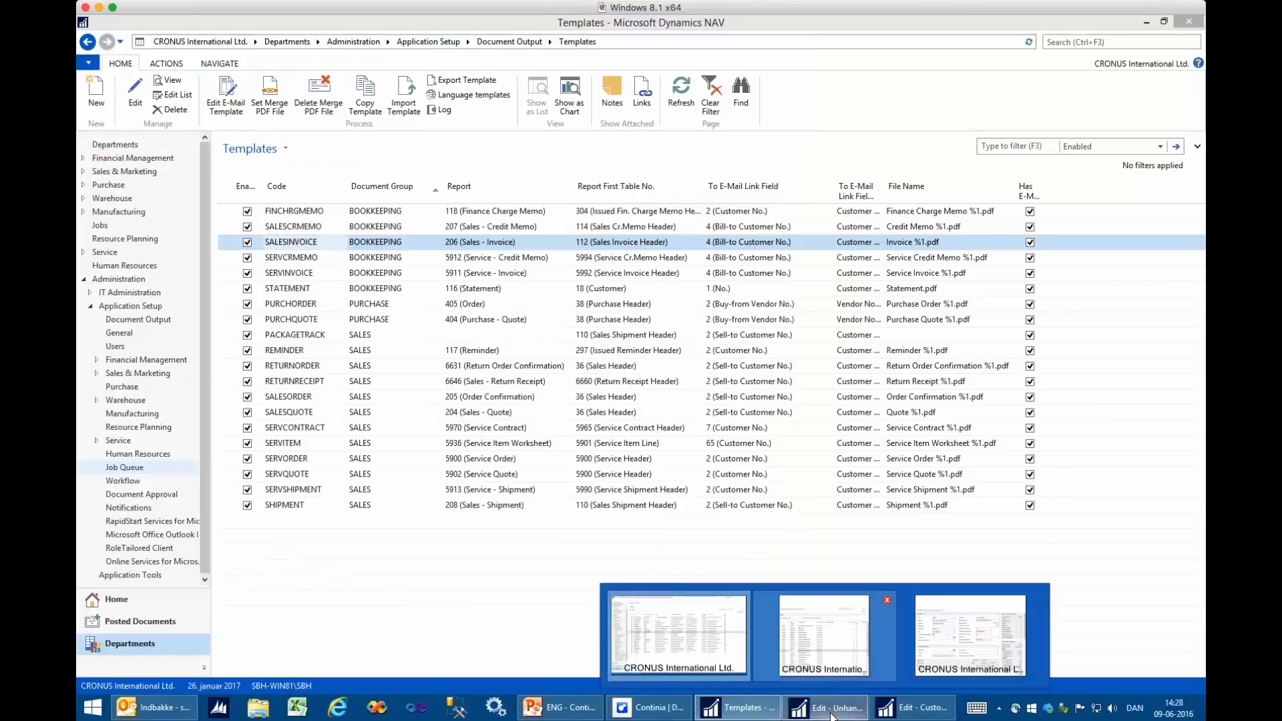
- Refresh the Unhandled Posted Sales Invoice list to check the e-mail recipients of all invoices, and close the list
left_click(833, 717)
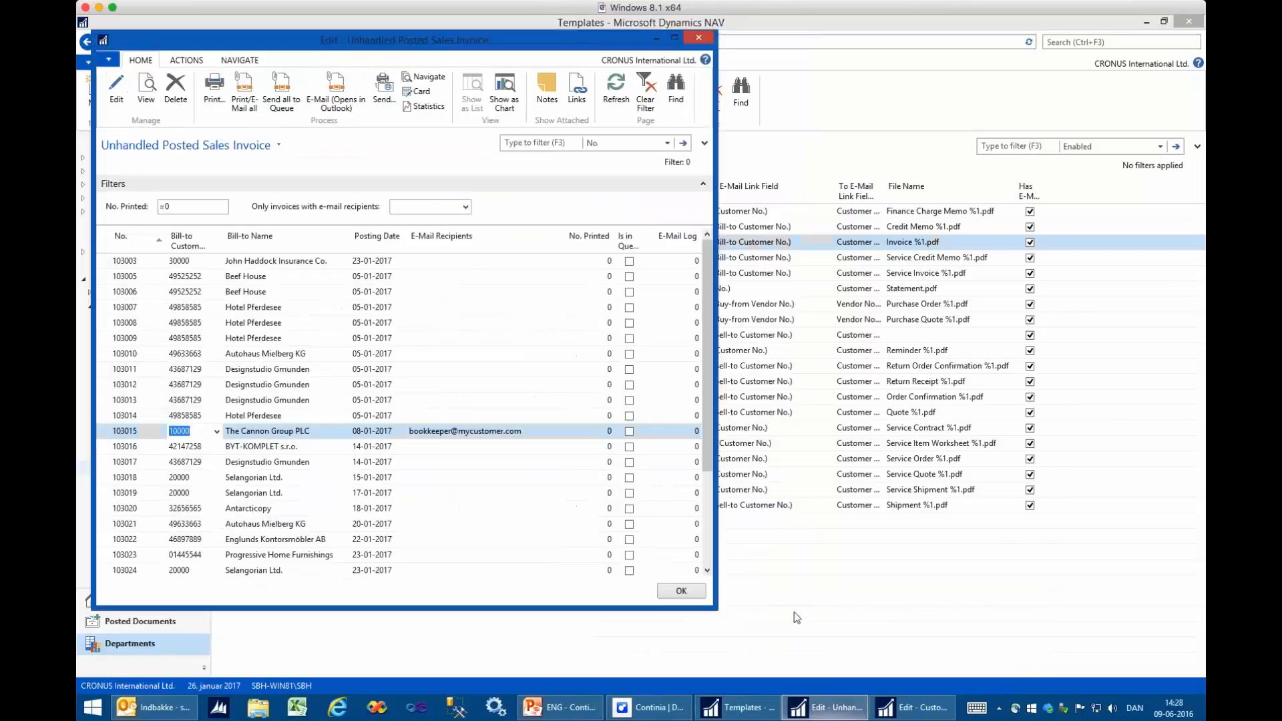
left_click(618, 93)
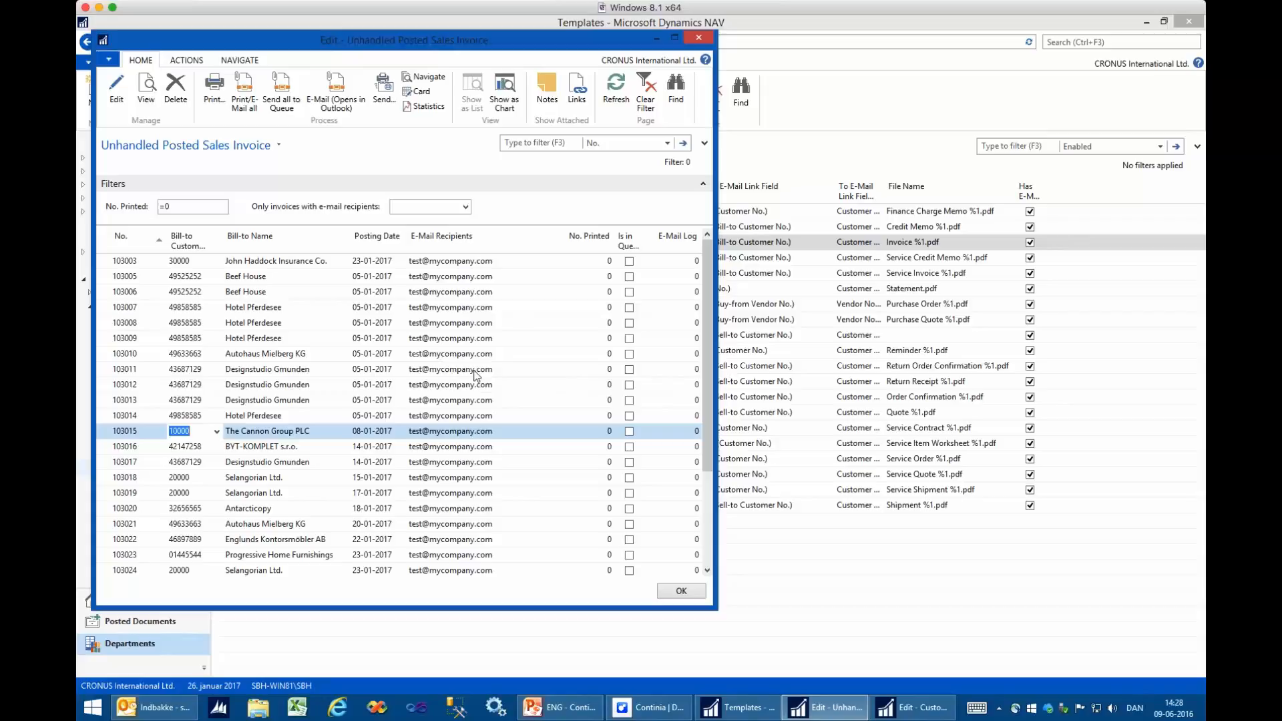
left_click(694, 590)
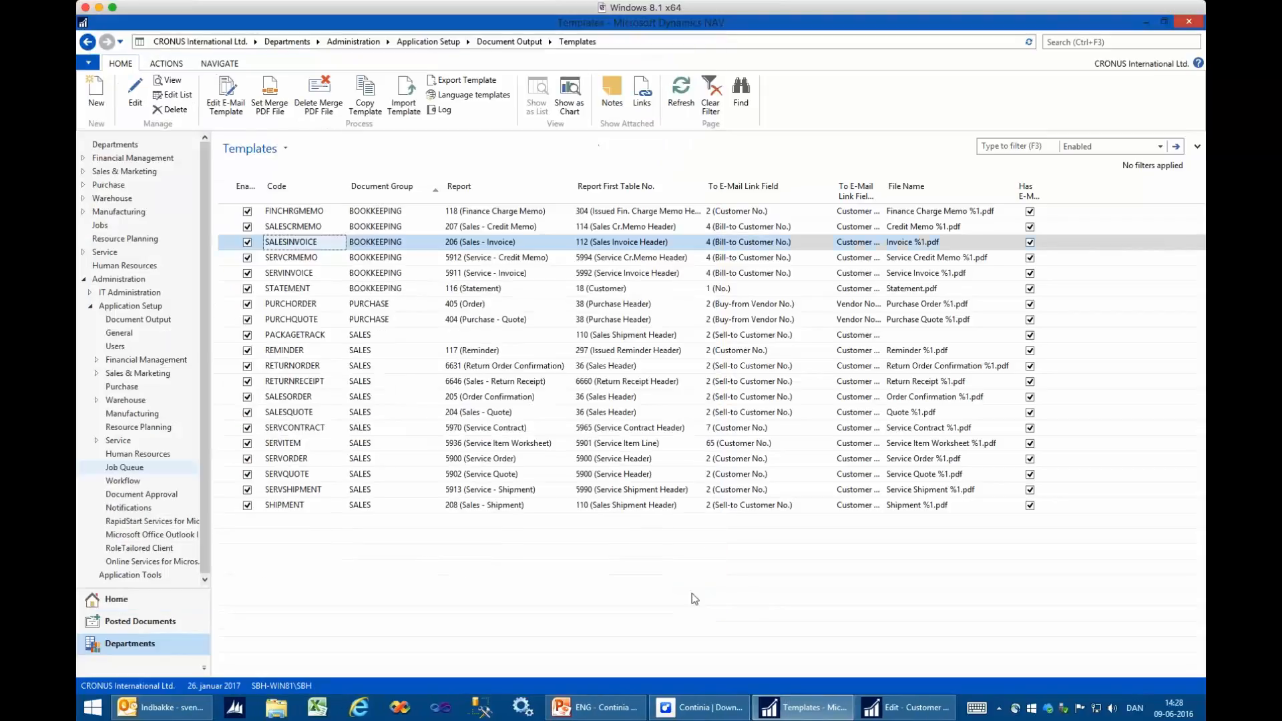
- Switch to the PowerPoint presentation and start the slide show from slide 5, News in Version 2.0
left_click(603, 712)
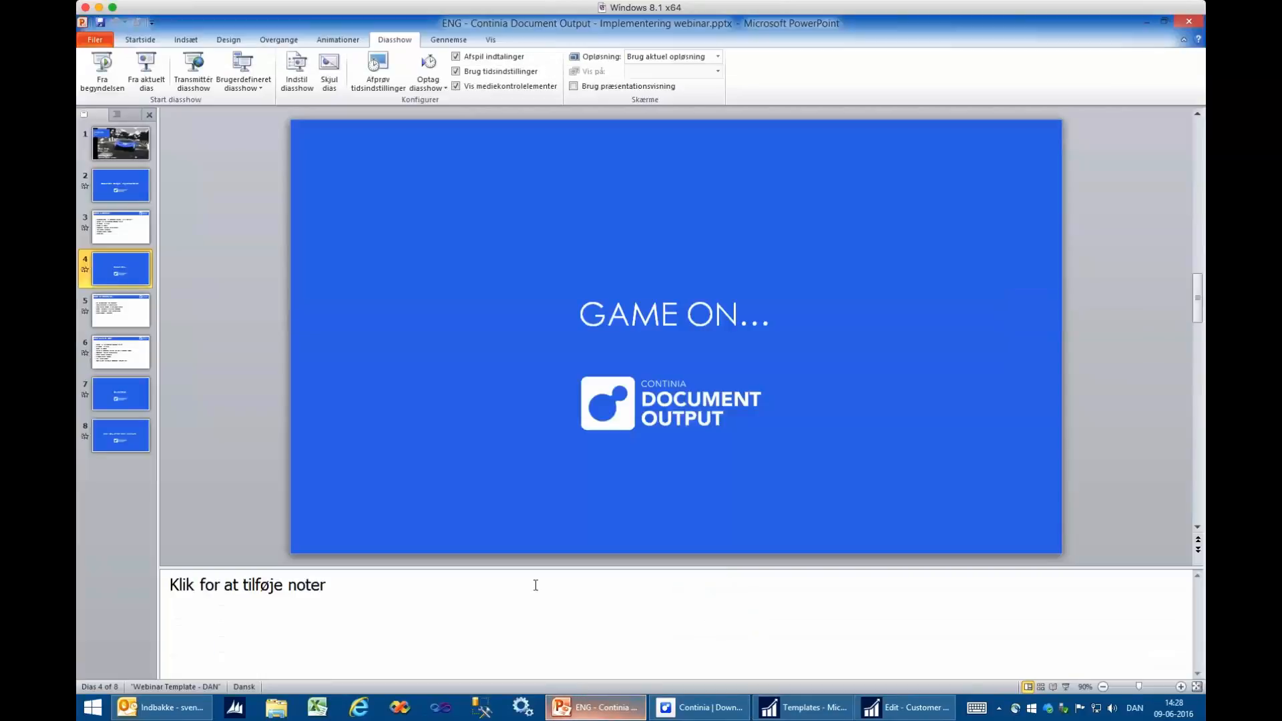
left_click(136, 305)
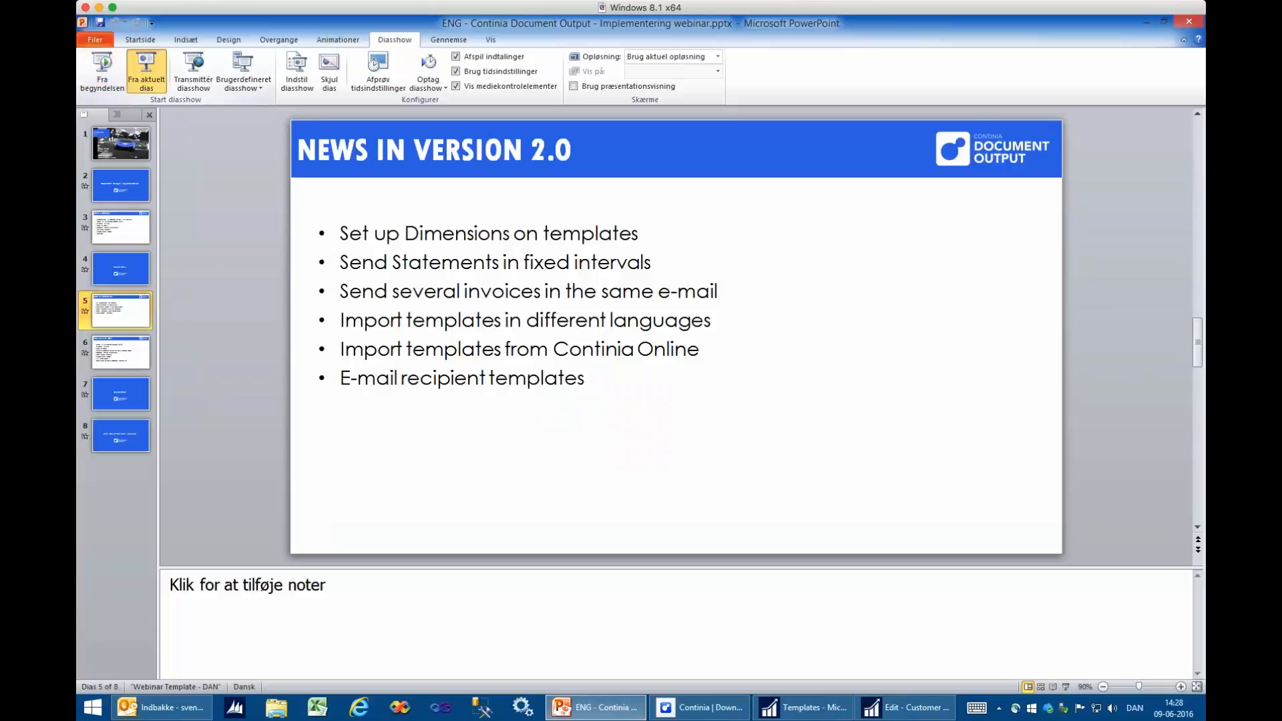
left_click(147, 69)
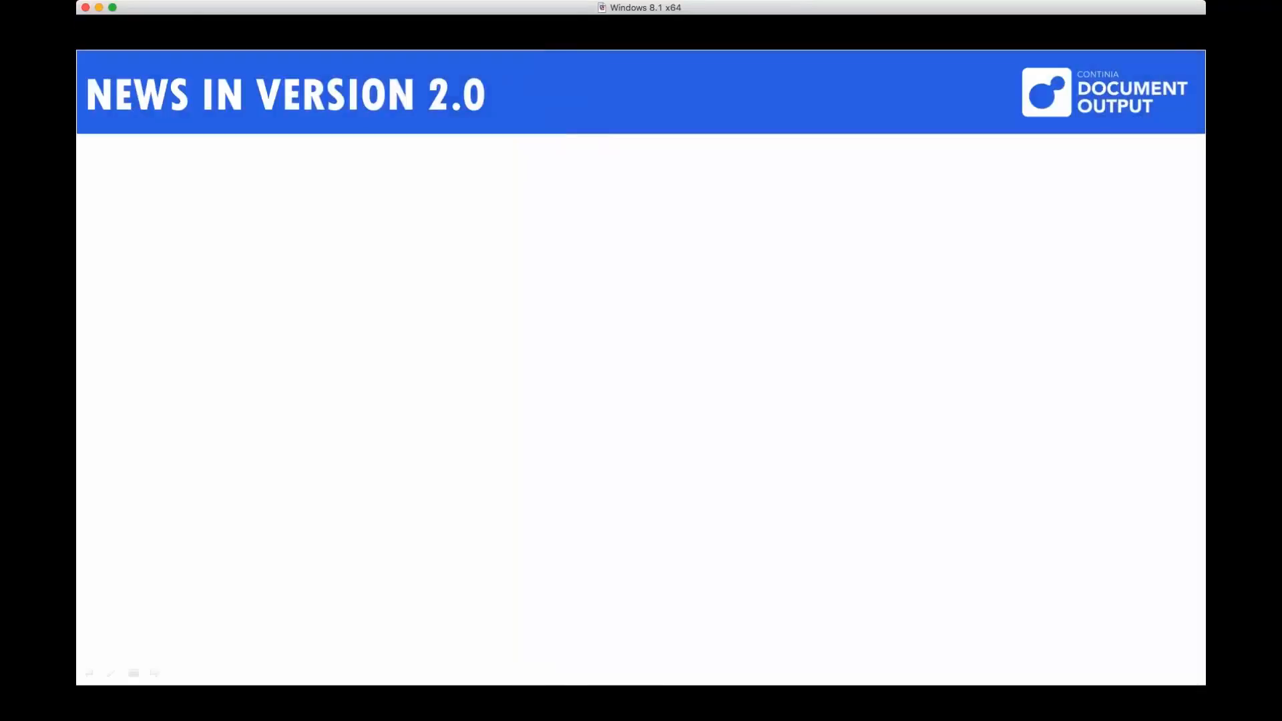